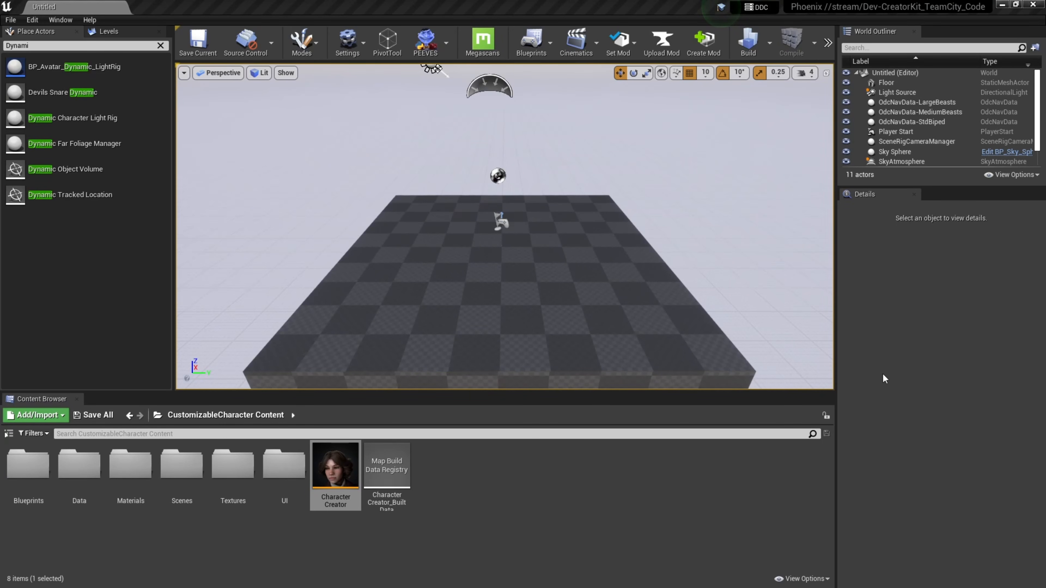
Create a new empty mod named New_Avatar_Gear_Appearance.
{"action": "left_click", "coordinate": [705, 51]}
{"action": "left_click", "coordinate": [370, 213]}
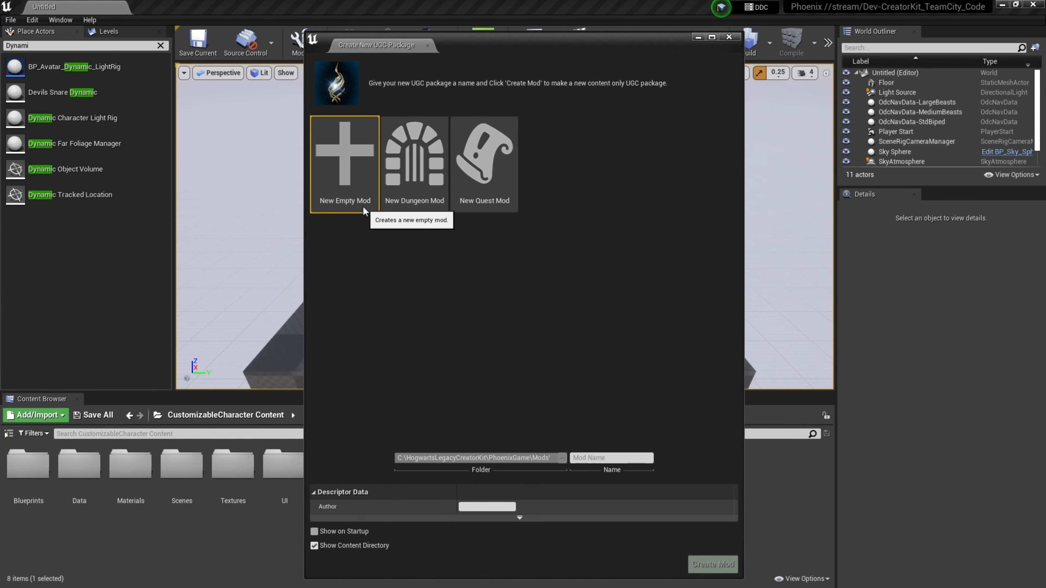
{"action": "left_click", "coordinate": [617, 458]}
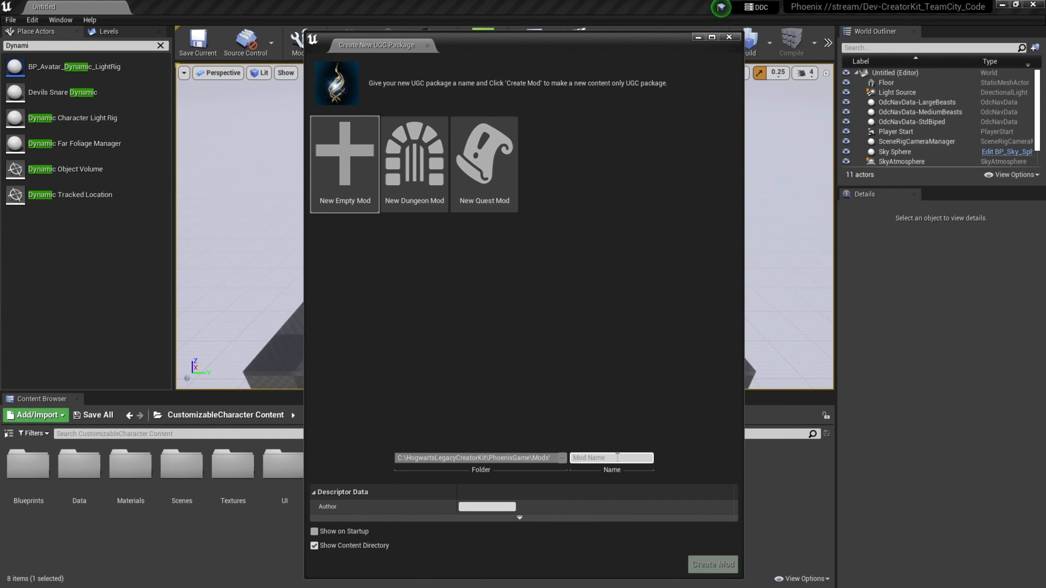
{"action": "key", "text": "ctrl+v"}
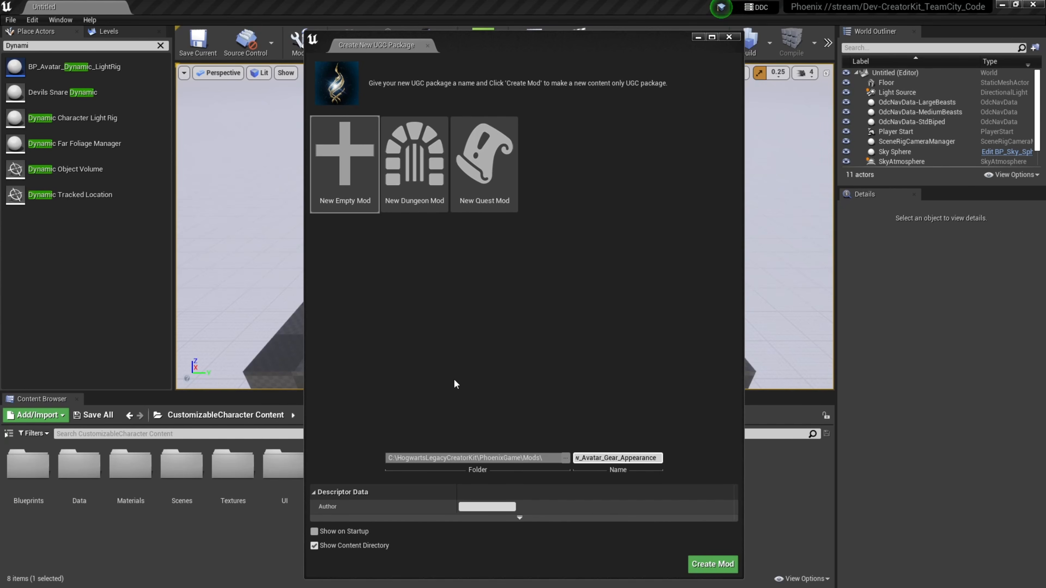
{"action": "left_click", "coordinate": [709, 567]}
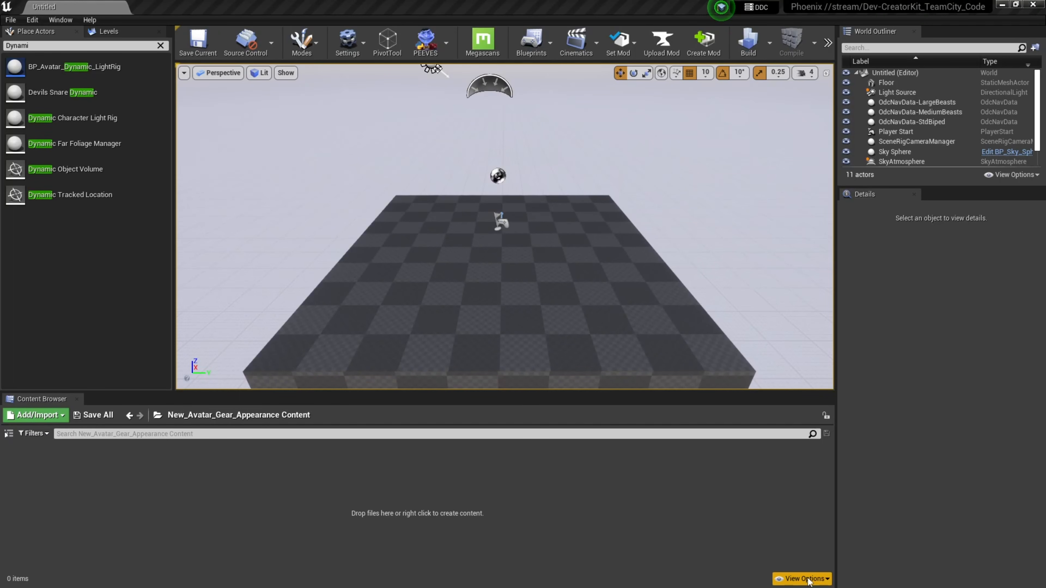
Check the plugin content display option and open the CharacterCreator level from the CustomizableCharacter Content folder.
{"action": "left_click", "coordinate": [803, 579]}
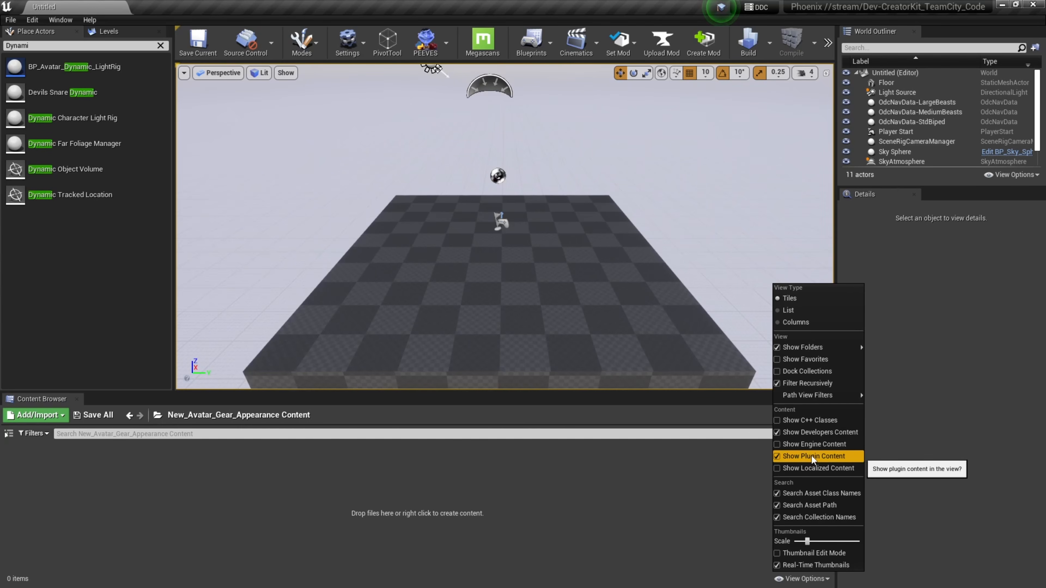
{"action": "left_click", "coordinate": [824, 459]}
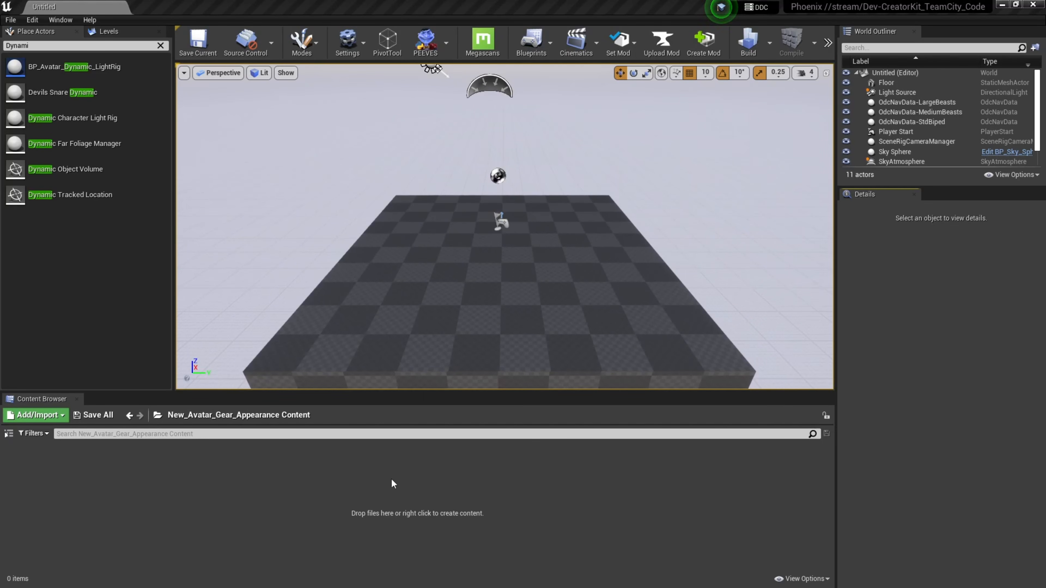
{"action": "left_click", "coordinate": [156, 414]}
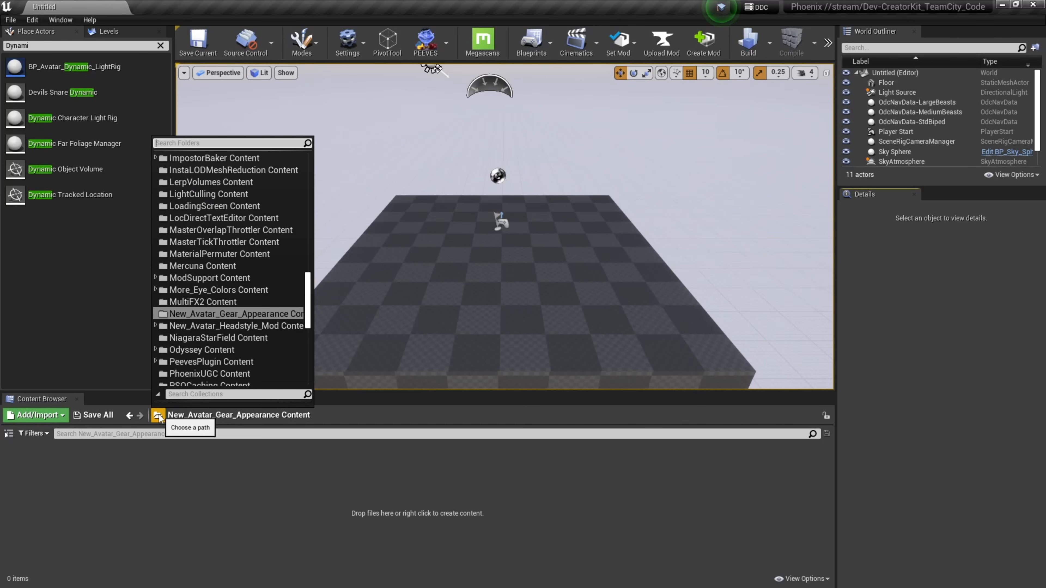
{"action": "scroll", "coordinate": [250, 330], "scroll_direction": "up", "scroll_amount": 3}
{"action": "scroll", "coordinate": [250, 330], "scroll_direction": "up", "scroll_amount": 5}
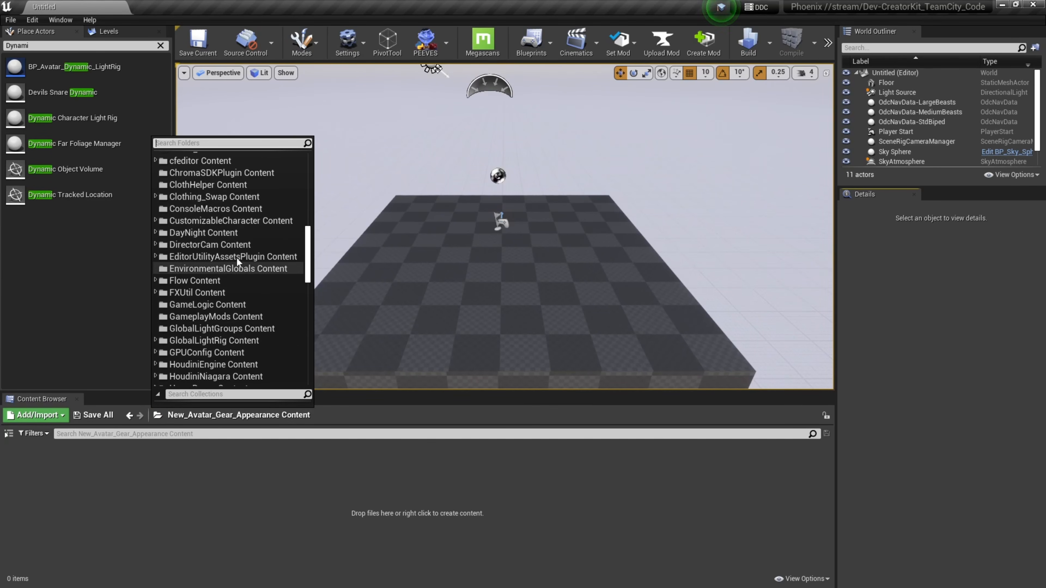
{"action": "left_click", "coordinate": [236, 219]}
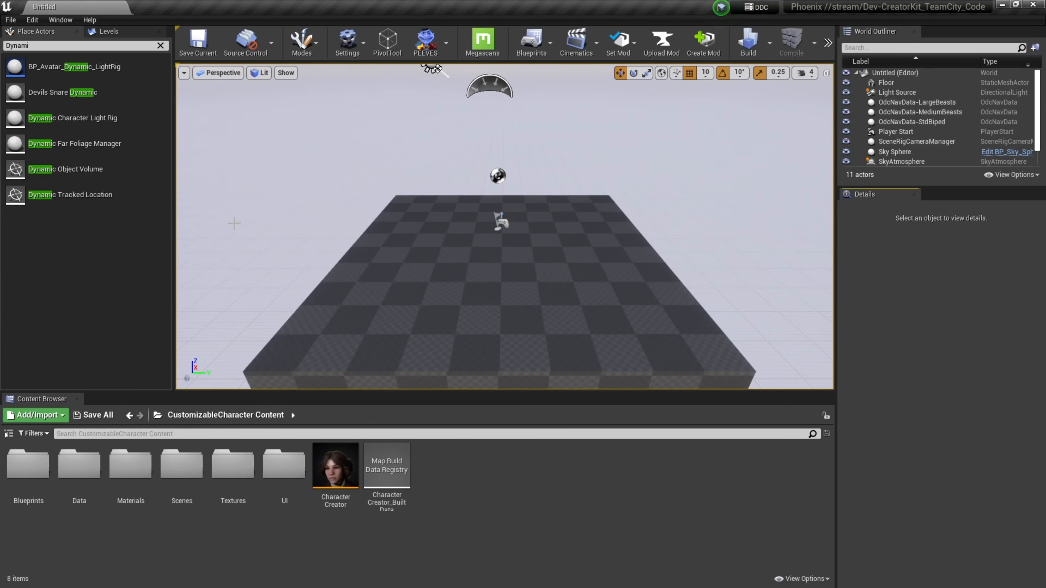
{"action": "double_click", "coordinate": [335, 476]}
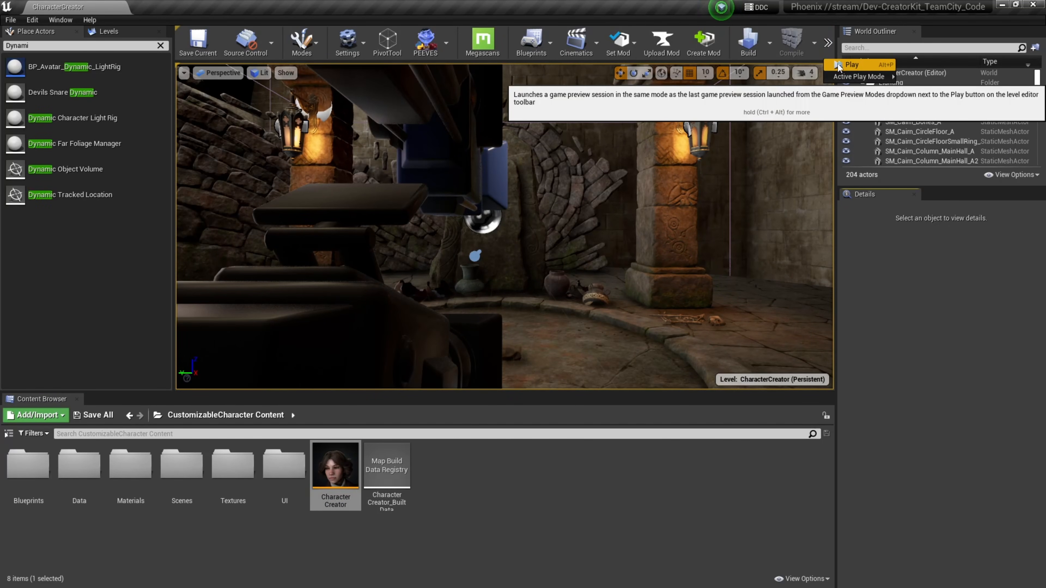
Start playing the CharacterCreator level and set its editor mode to Gear.
{"action": "left_click", "coordinate": [843, 71]}
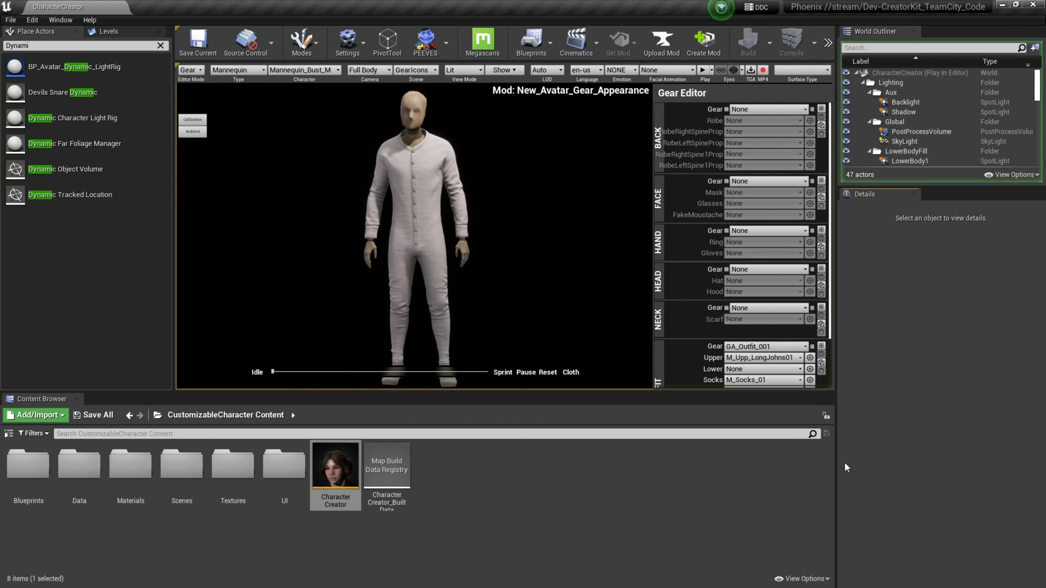
{"action": "left_click", "coordinate": [191, 69]}
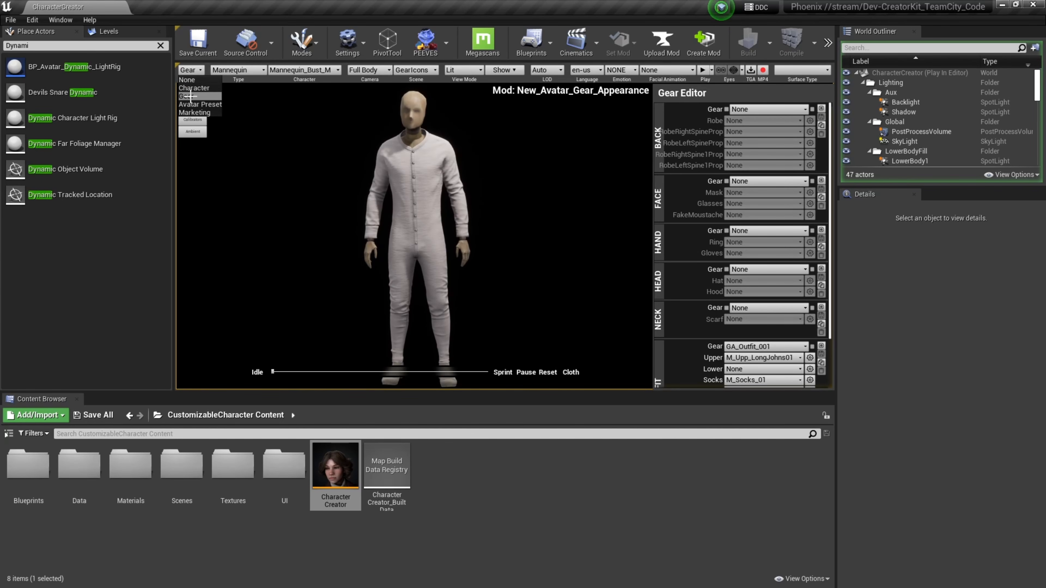
{"action": "left_click", "coordinate": [213, 96]}
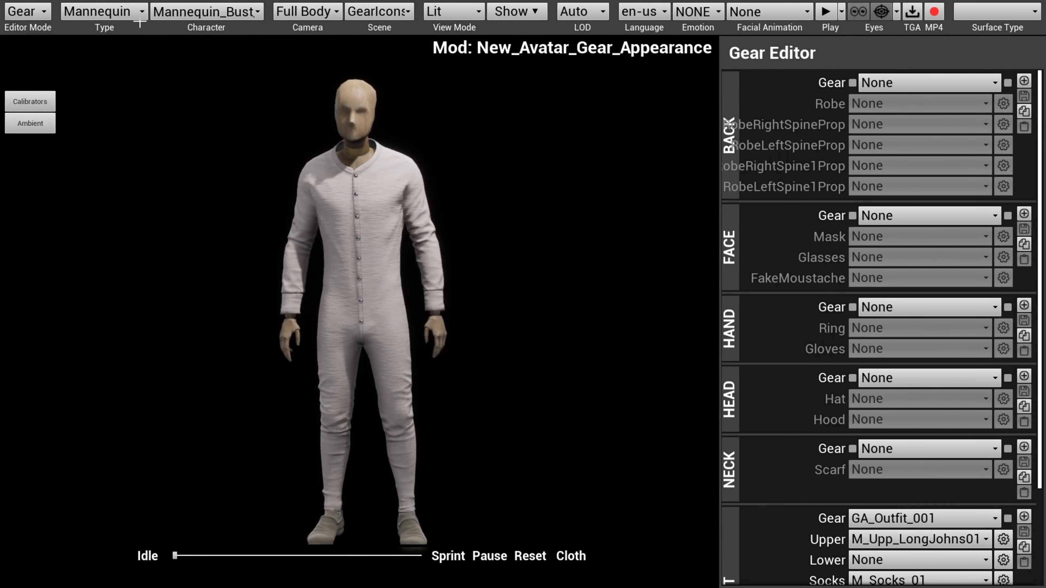
Set the character type to Player, using PlayerMale as the character.
{"action": "left_click", "coordinate": [133, 17]}
{"action": "scroll", "coordinate": [152, 144], "scroll_direction": "down", "scroll_amount": 1}
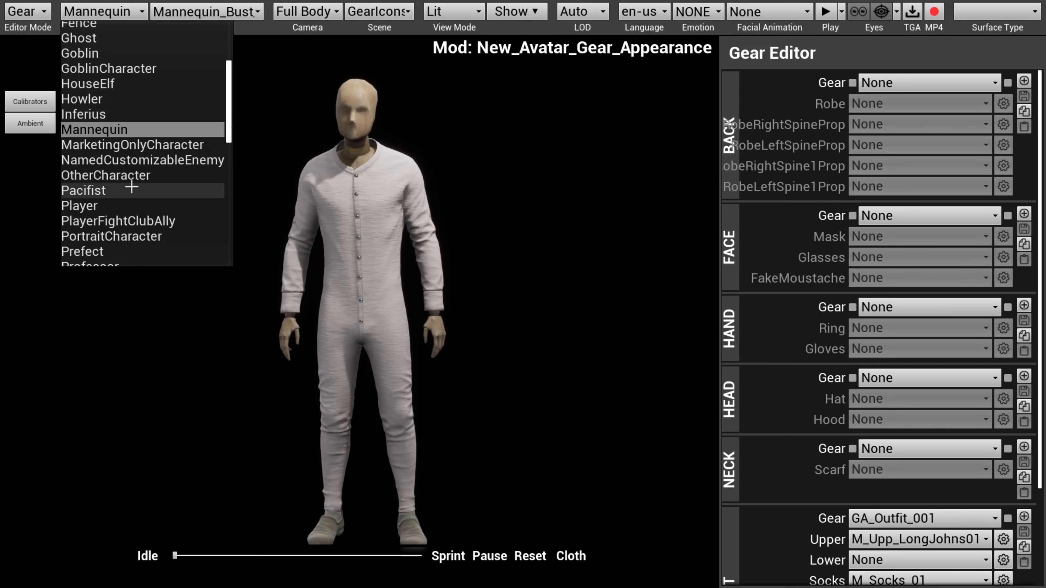
{"action": "left_click", "coordinate": [118, 205]}
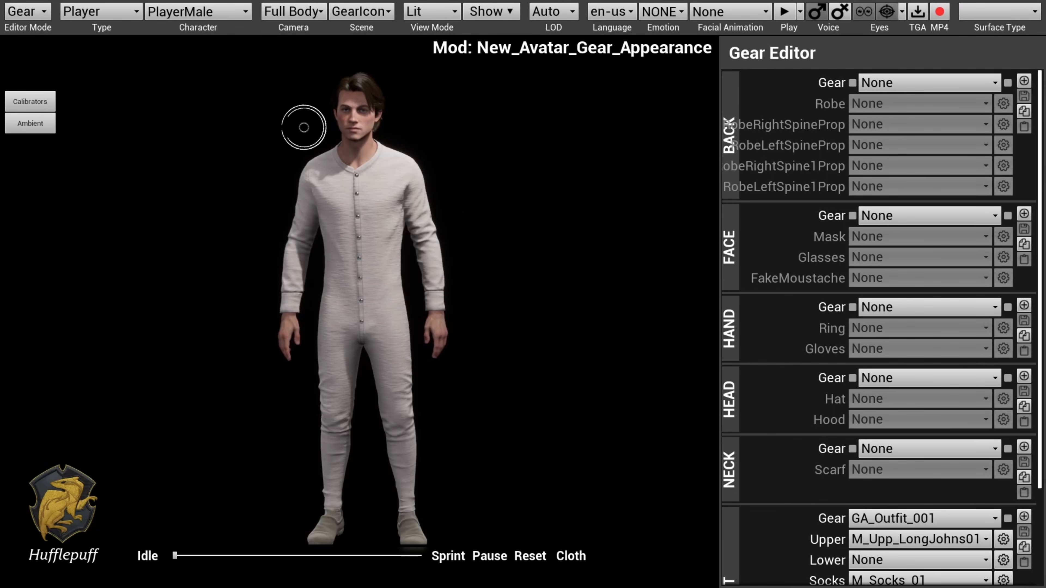
{"action": "left_click", "coordinate": [230, 13]}
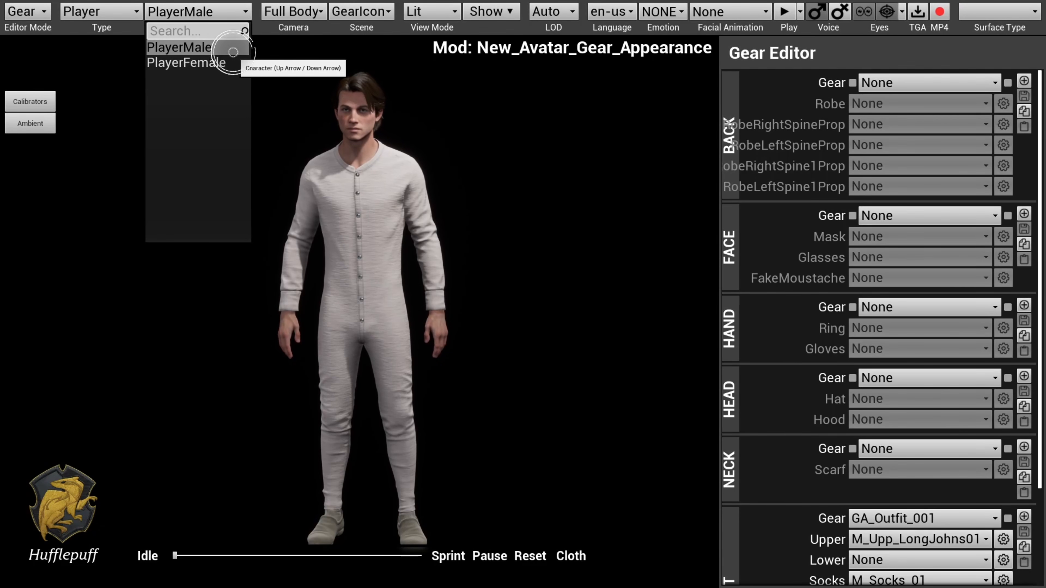
{"action": "left_click", "coordinate": [228, 62]}
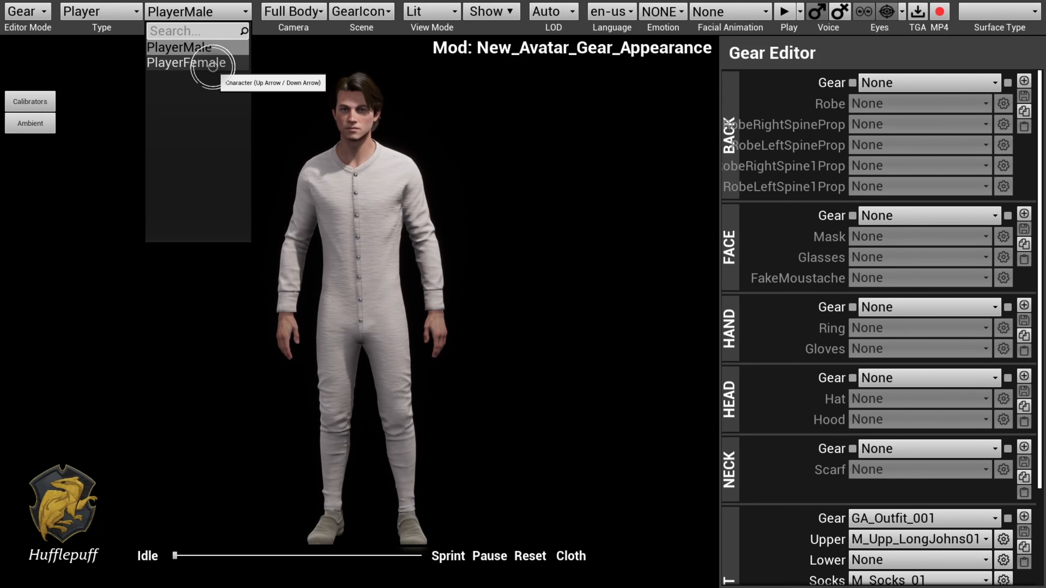
Create a new piece of outfit gear named WFM_Outfit_001 in the mod.
{"action": "scroll", "coordinate": [745, 481], "scroll_direction": "down", "scroll_amount": 3}
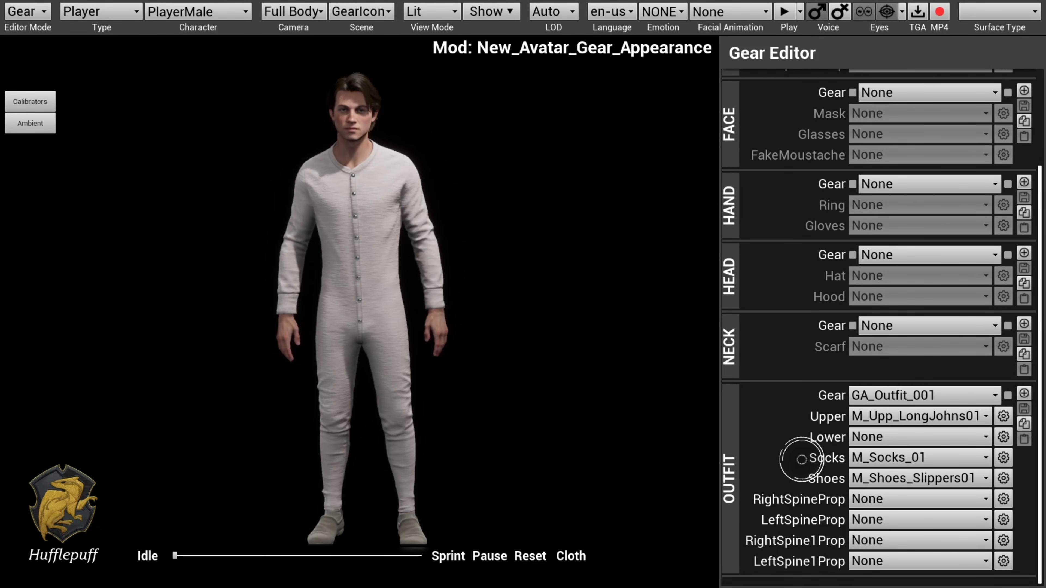
{"action": "scroll", "coordinate": [754, 402], "scroll_direction": "up", "scroll_amount": 3}
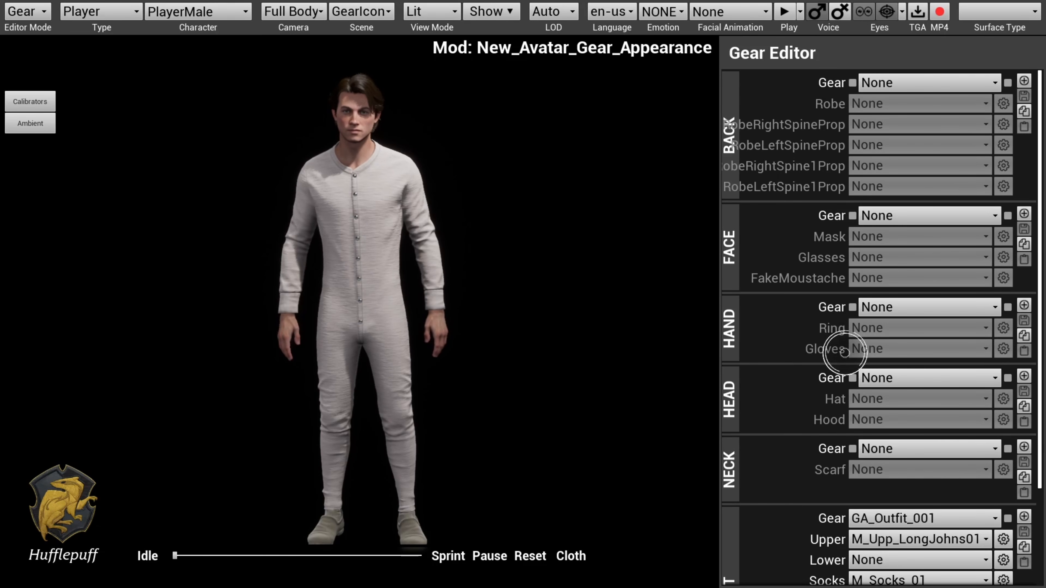
{"action": "scroll", "coordinate": [840, 363], "scroll_direction": "down", "scroll_amount": 2}
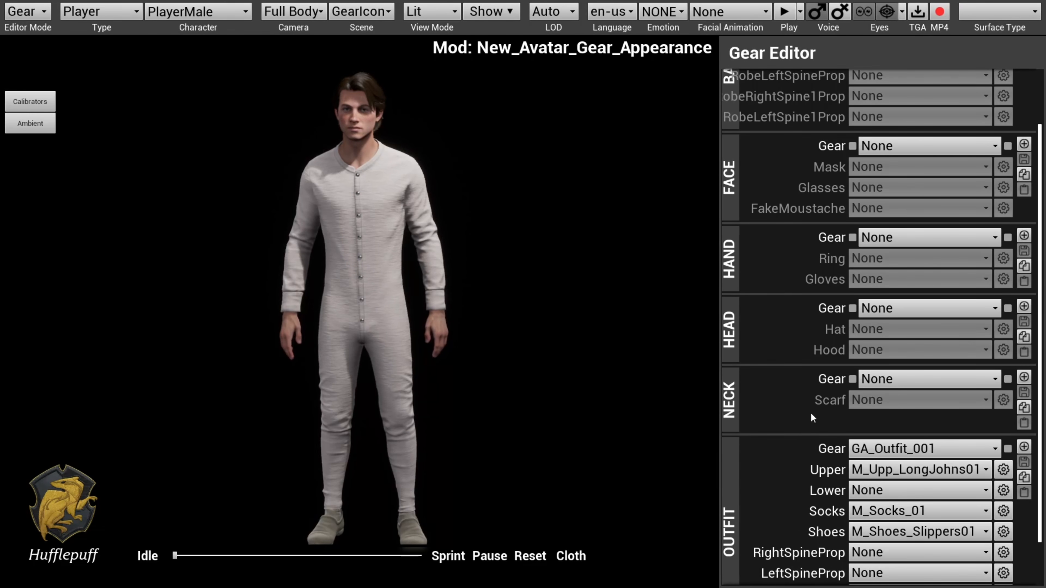
{"action": "left_click", "coordinate": [908, 396]}
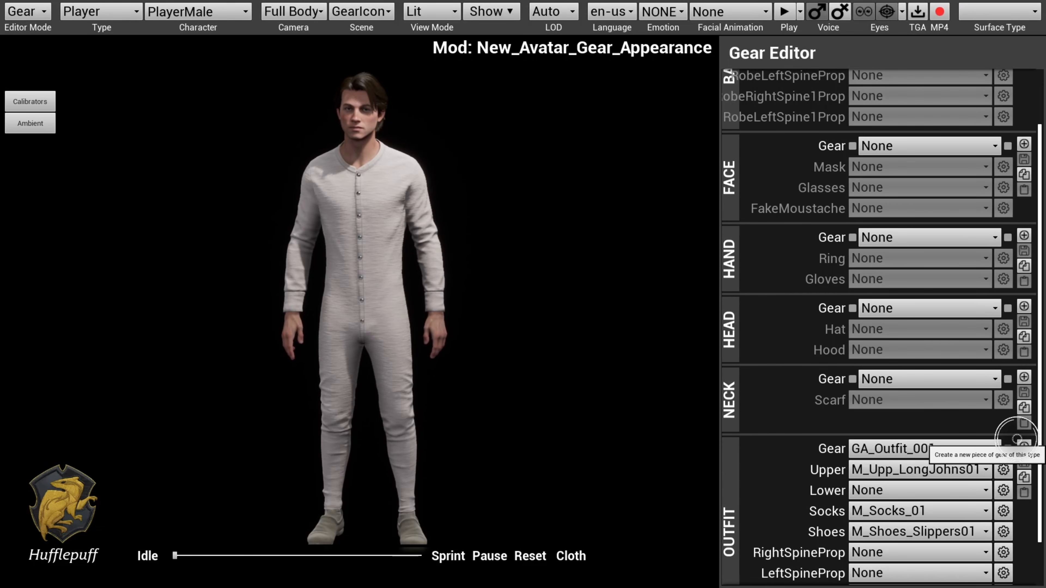
{"action": "left_click", "coordinate": [1017, 440]}
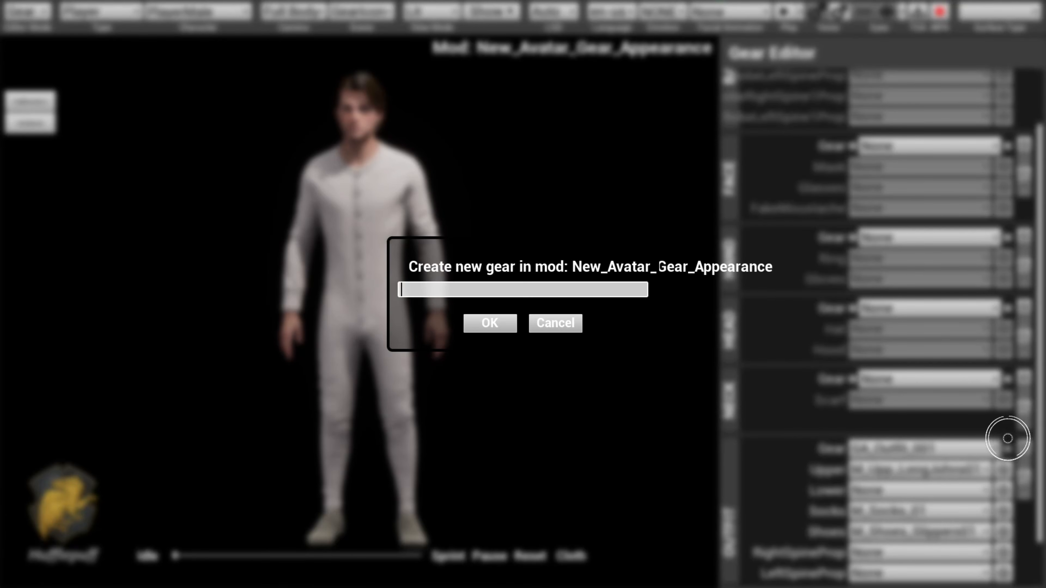
{"action": "left_click", "coordinate": [568, 293]}
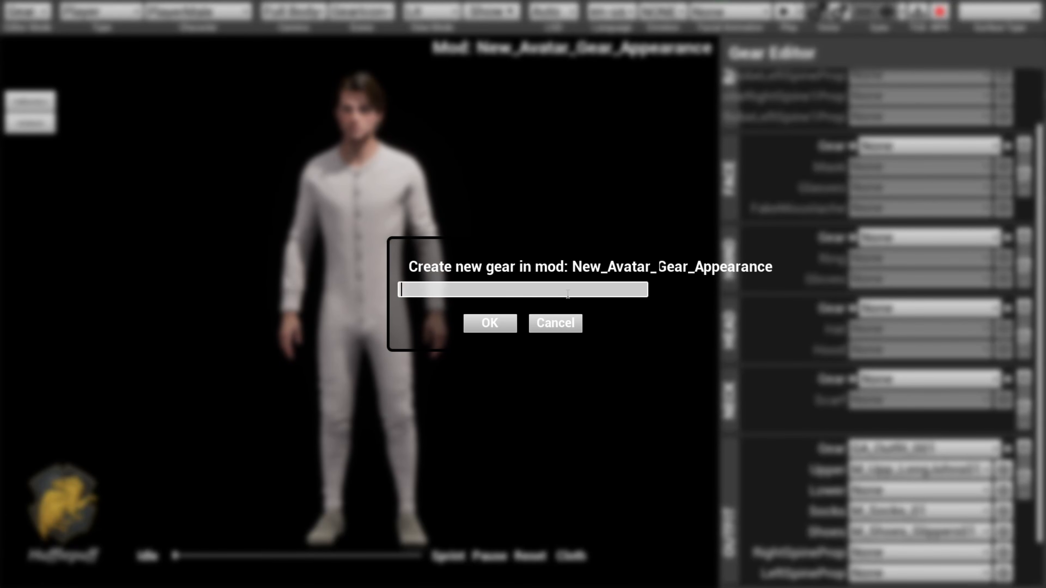
{"action": "type", "text": "WFM_Outfit_001"}
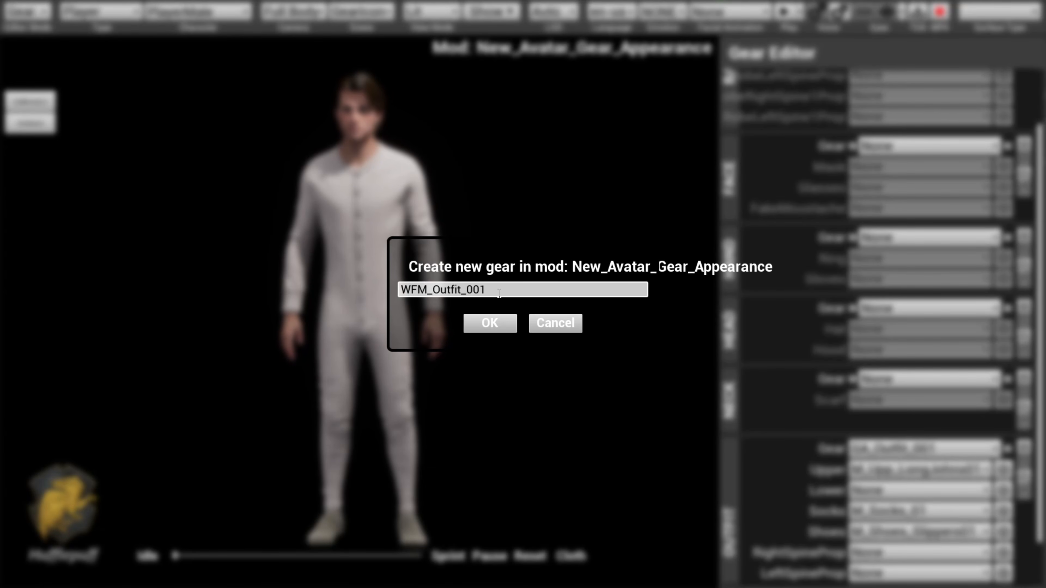
{"action": "left_click", "coordinate": [485, 323]}
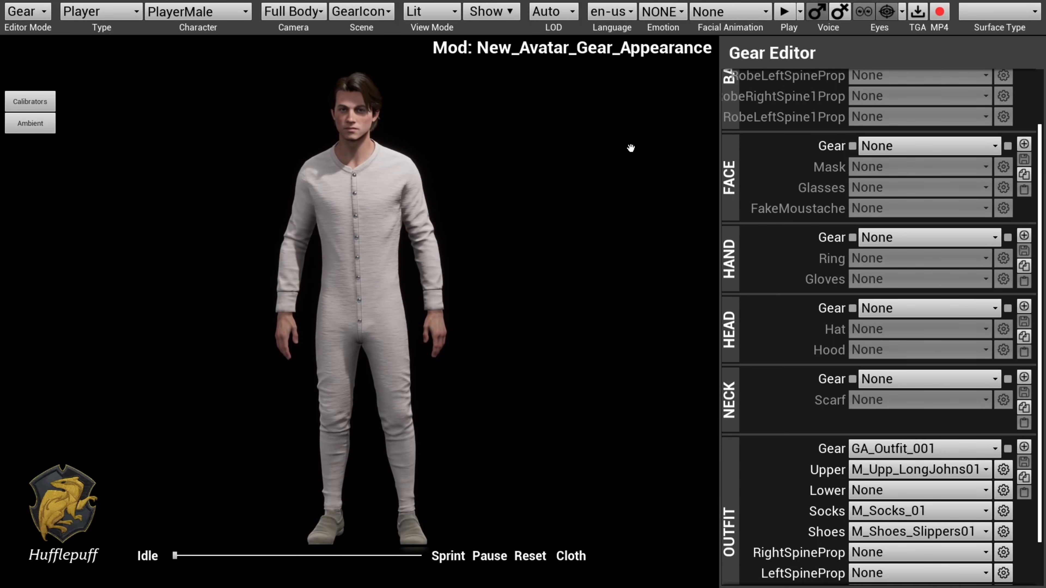
Examine the new outfit's data asset in the mod's Data/GearAppearances/OUTFIT folder, including its gear slot and outfit items.
{"action": "key", "text": "F11"}
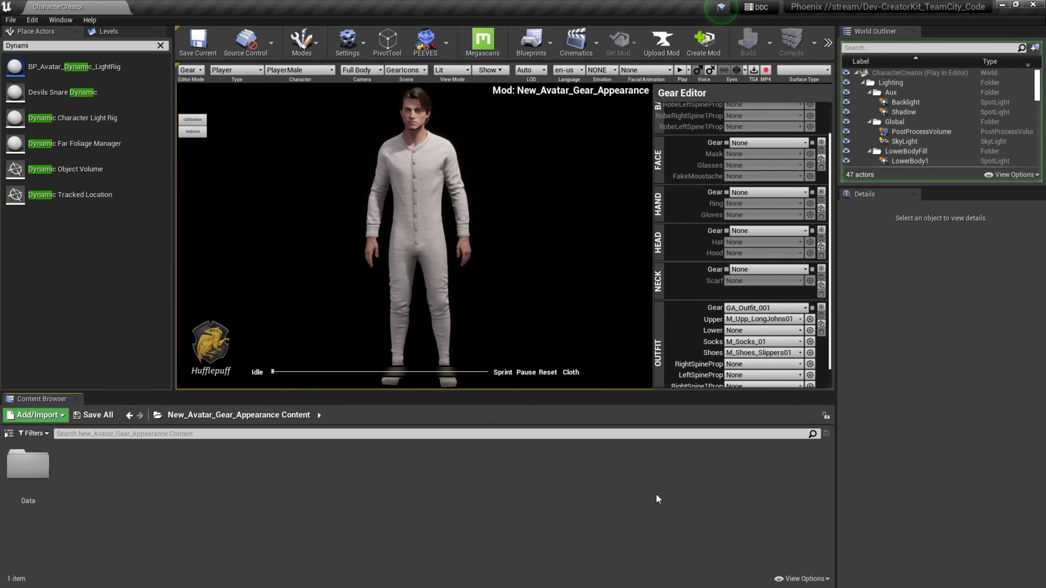
{"action": "double_click", "coordinate": [28, 488]}
{"action": "left_click", "coordinate": [30, 487]}
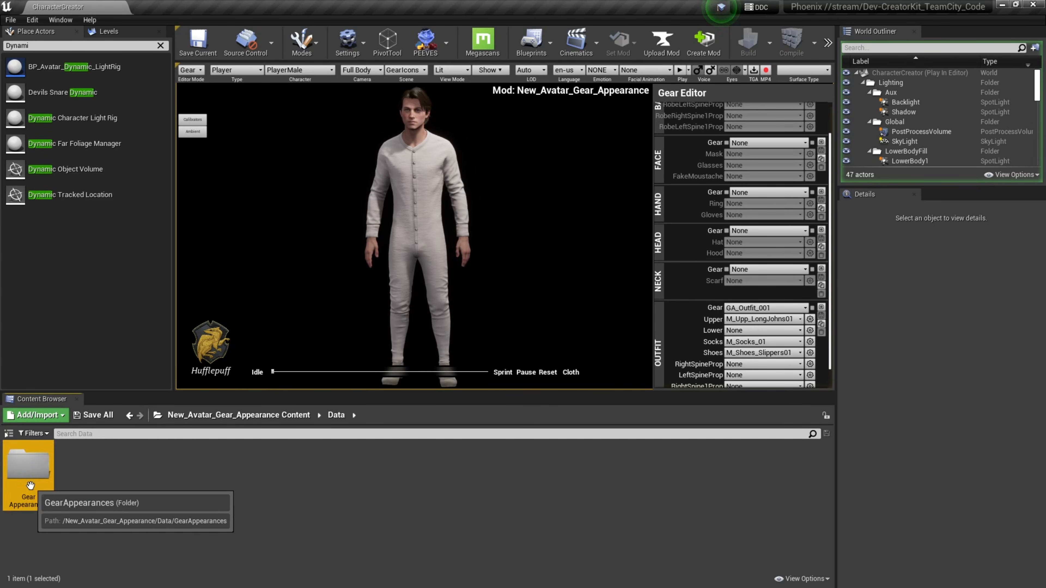
{"action": "double_click", "coordinate": [30, 486]}
{"action": "double_click", "coordinate": [28, 478]}
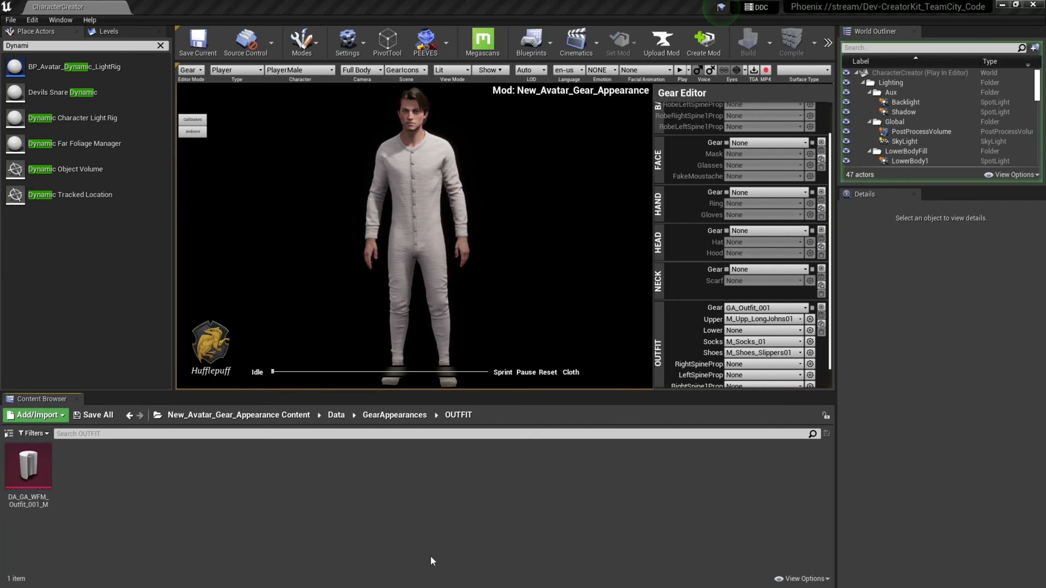
{"action": "double_click", "coordinate": [41, 482]}
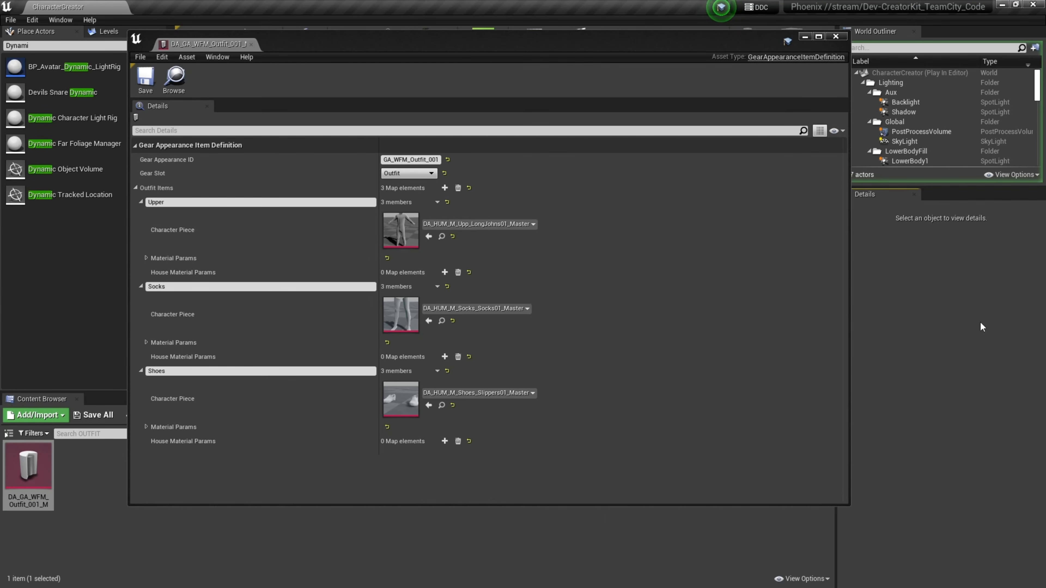
{"action": "left_click", "coordinate": [805, 39]}
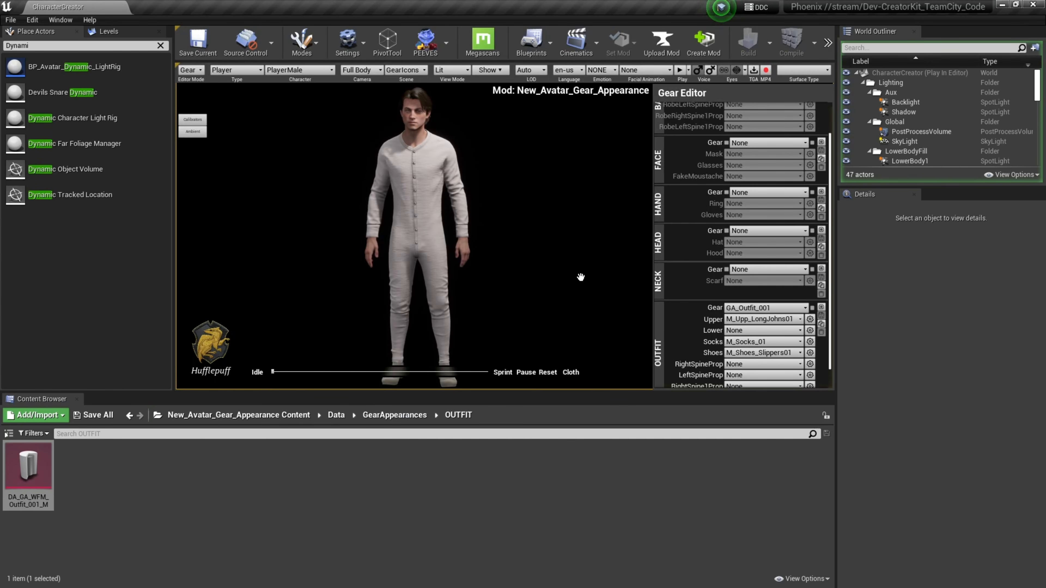
Select GA_WFM_Outfit_001 as the outfit gear and set its Upper piece to M_CMB_Driver.
{"action": "key", "text": "F11"}
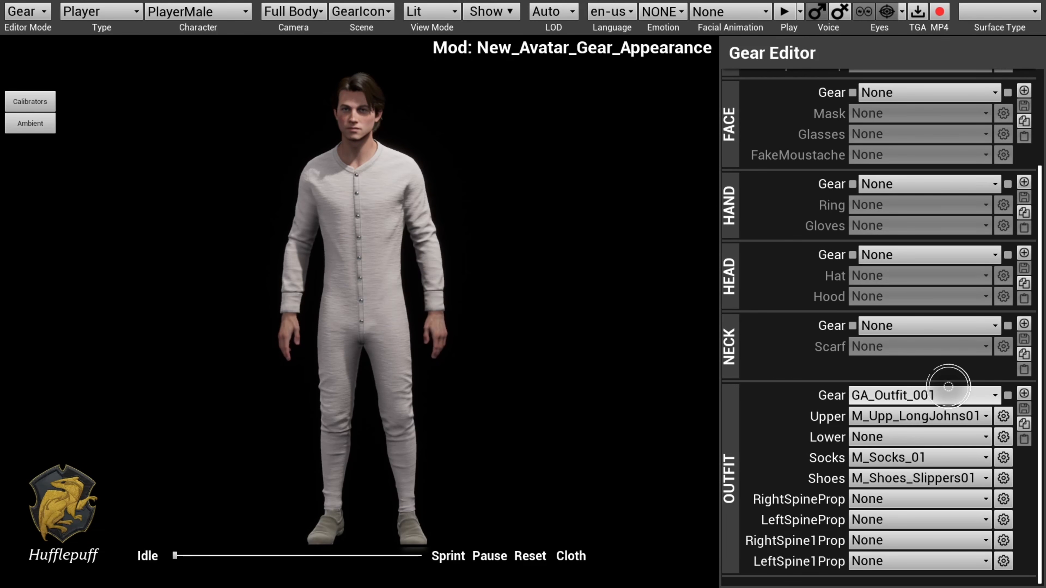
{"action": "left_click", "coordinate": [949, 387]}
{"action": "scroll", "coordinate": [964, 288], "scroll_direction": "down", "scroll_amount": 10}
{"action": "scroll", "coordinate": [961, 299], "scroll_direction": "down", "scroll_amount": 20}
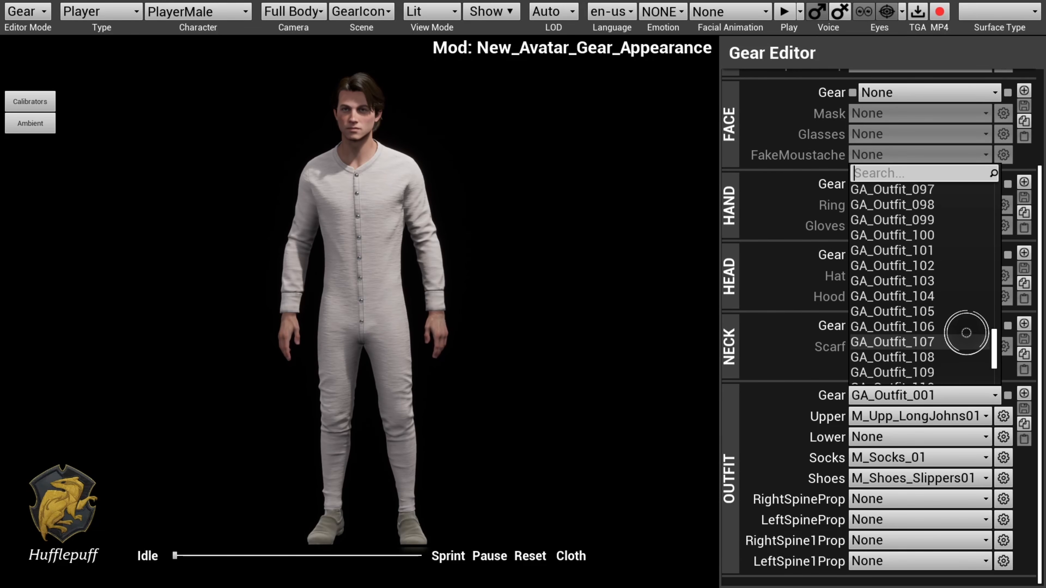
{"action": "scroll", "coordinate": [966, 334], "scroll_direction": "down", "scroll_amount": 4}
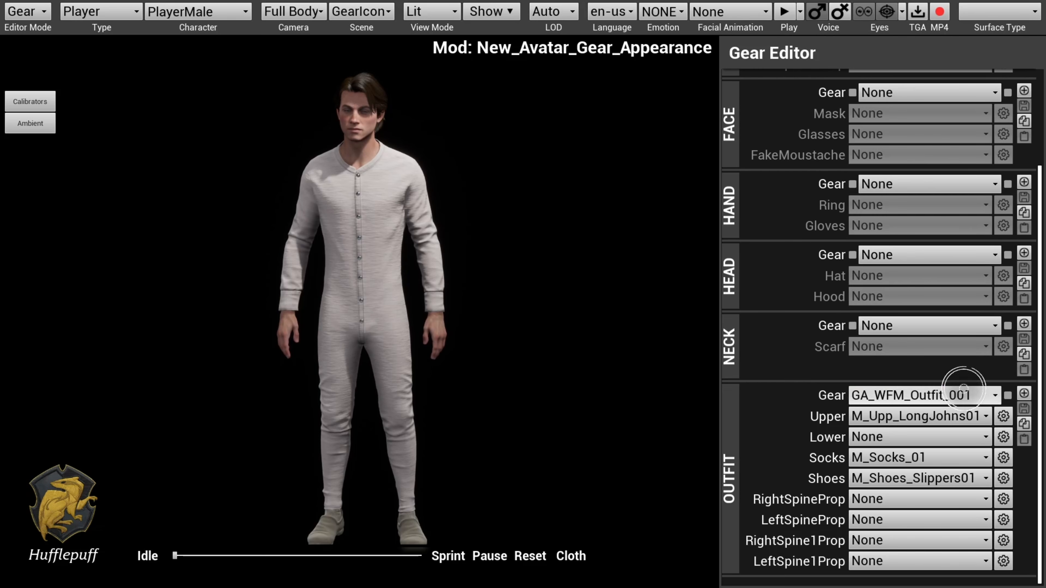
{"action": "left_click", "coordinate": [892, 416]}
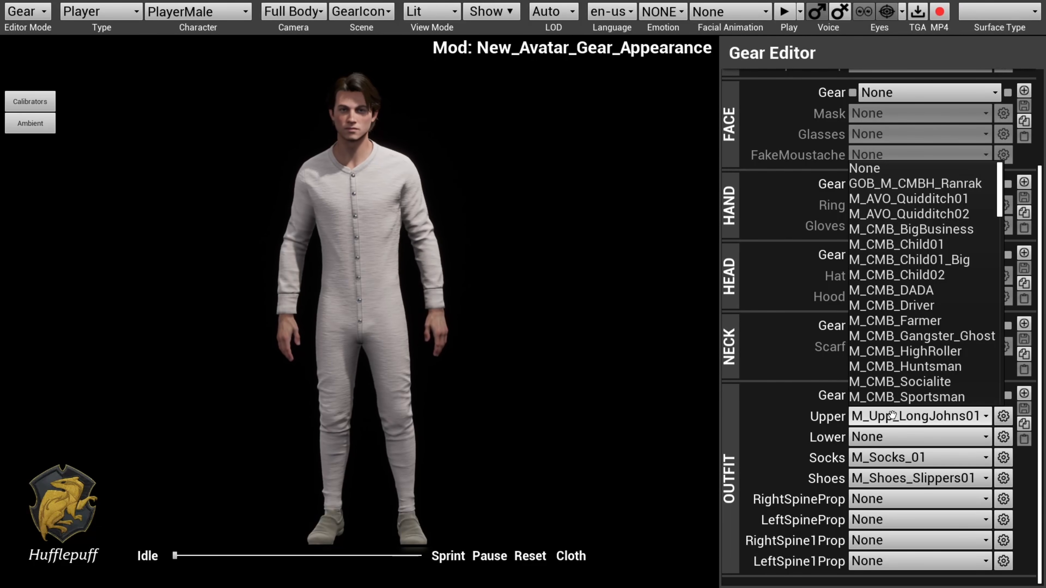
{"action": "left_click", "coordinate": [889, 300]}
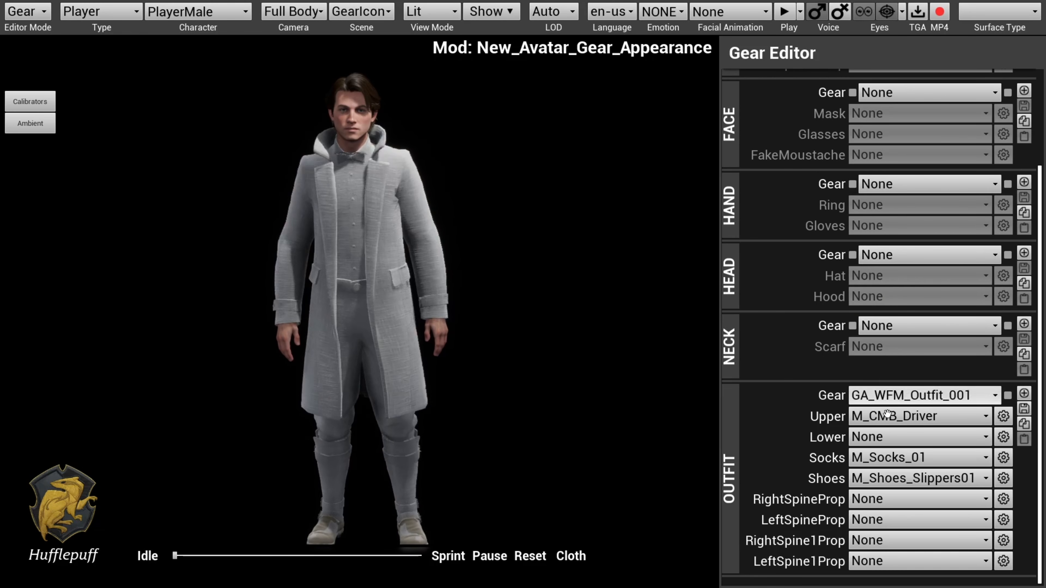
Try M_Low_PJ01 as the outfit's Lower piece and M_CMB_Socialite as its Upper piece.
{"action": "left_click", "coordinate": [898, 457]}
{"action": "left_click", "coordinate": [903, 436]}
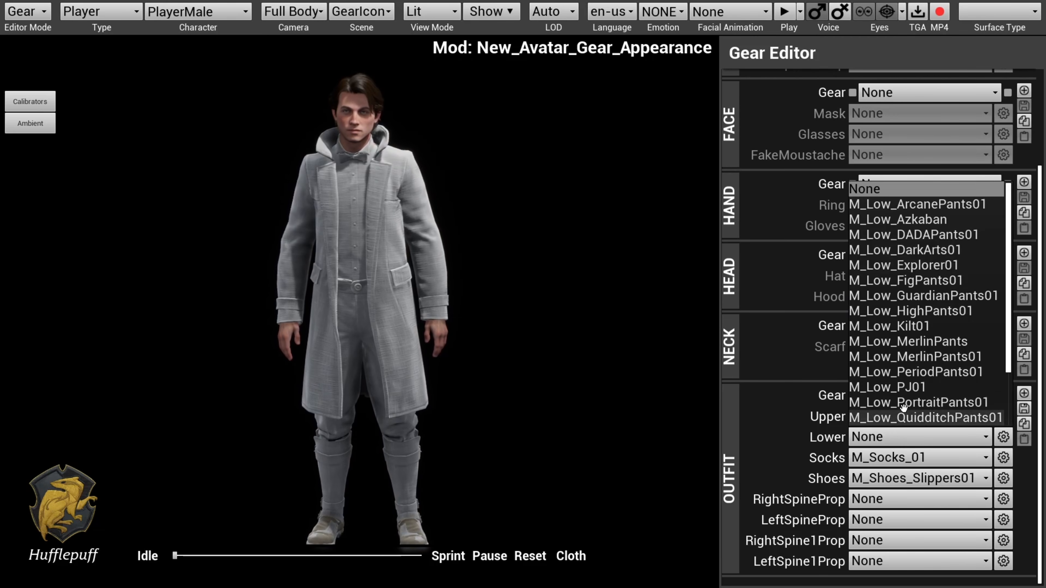
{"action": "left_click", "coordinate": [905, 392]}
{"action": "left_click", "coordinate": [913, 425]}
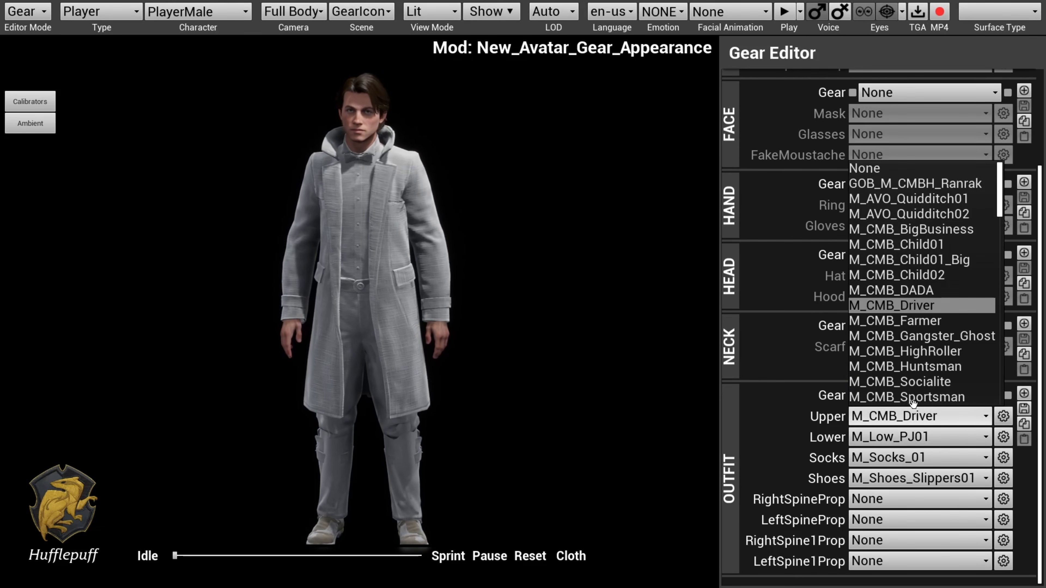
{"action": "left_click", "coordinate": [906, 381]}
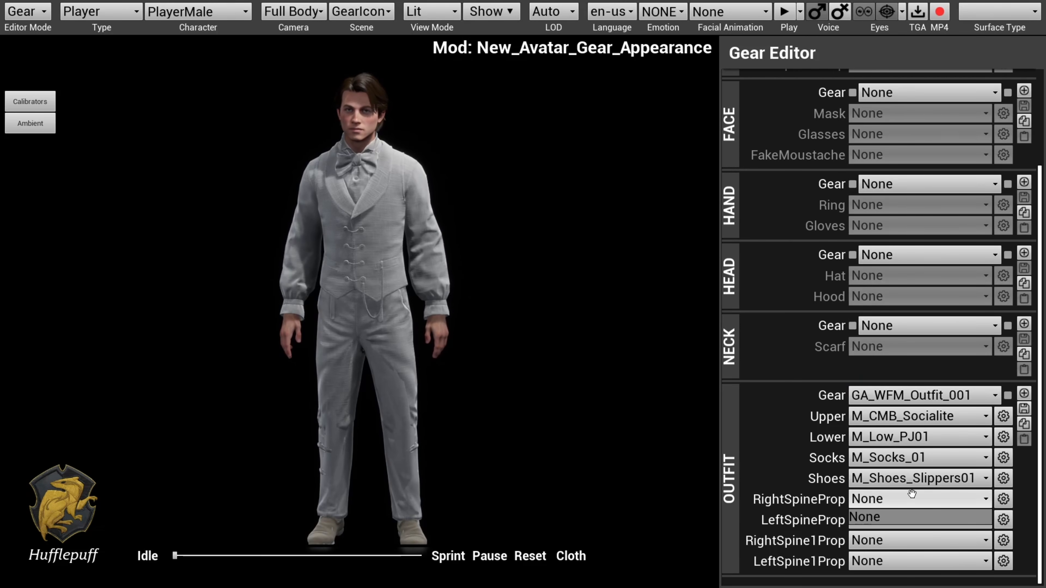
Set the outfit's Upper piece to M_CMBH_PoacherCaptain01, with Lower, Socks and Shoes set to None.
{"action": "left_click", "coordinate": [906, 477]}
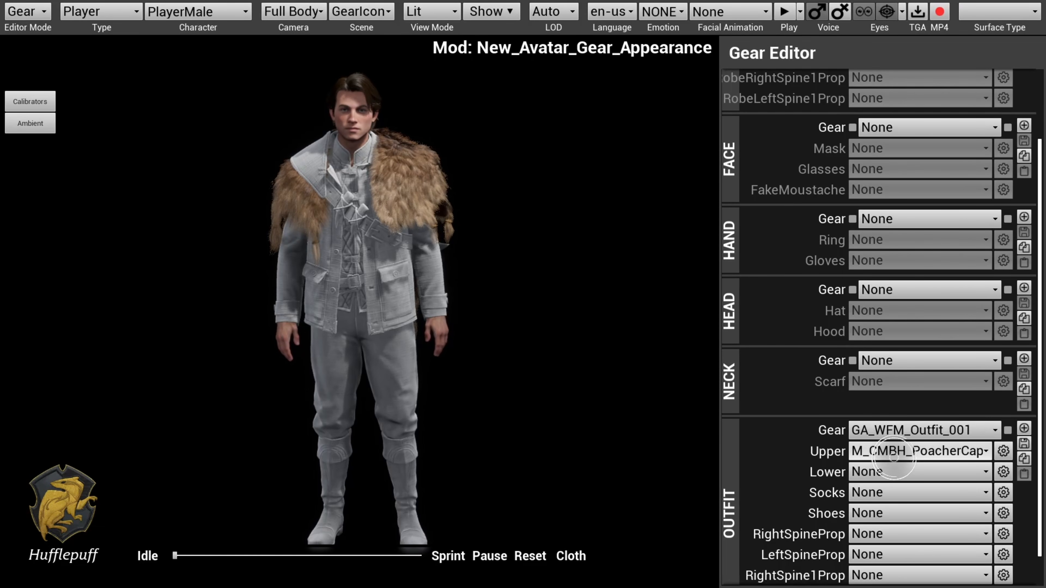
{"action": "left_click", "coordinate": [899, 451]}
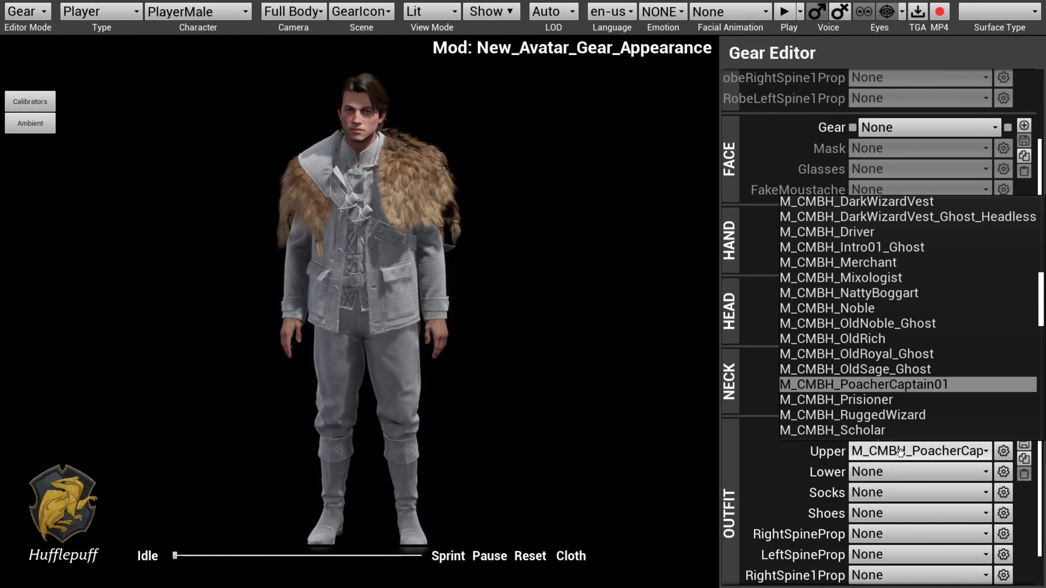
{"action": "left_click", "coordinate": [928, 454]}
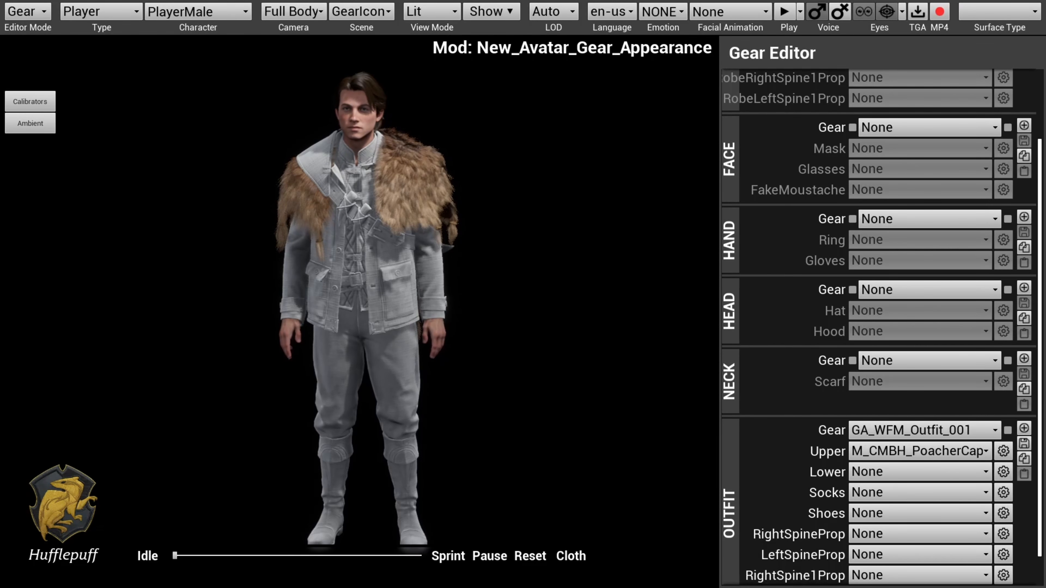
Open the parameters of the M_CMBH_PoacherCaptain01 upper piece and give the Jacket region an orange primary tint.
{"action": "left_click", "coordinate": [1003, 451]}
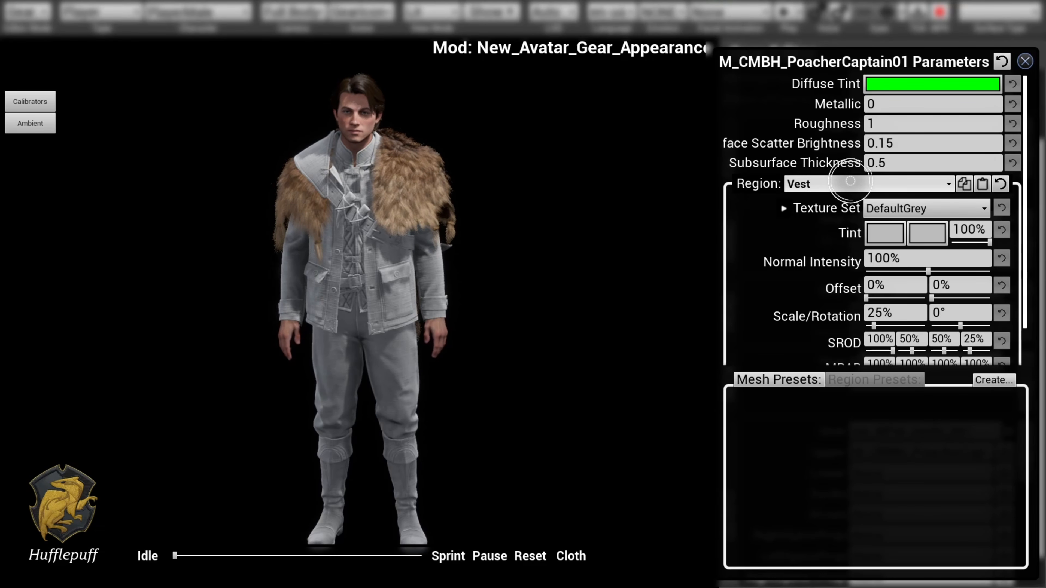
{"action": "left_click", "coordinate": [849, 183]}
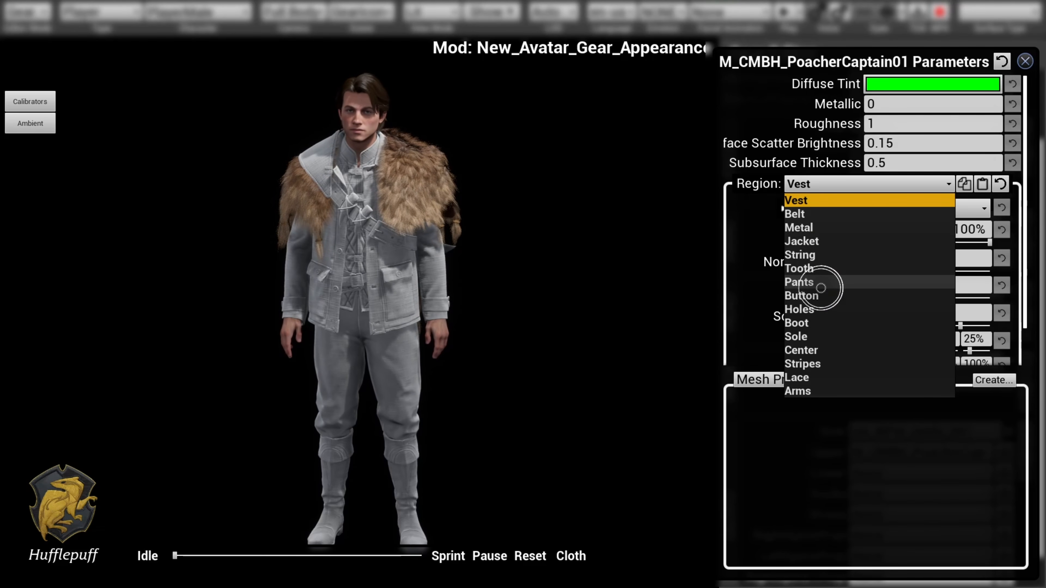
{"action": "left_click", "coordinate": [822, 243]}
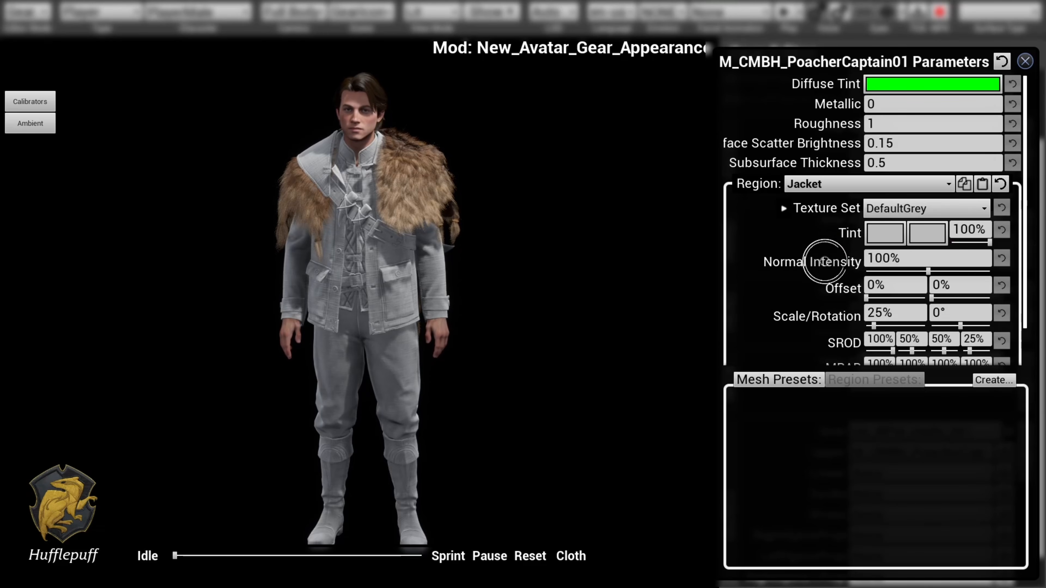
{"action": "left_click", "coordinate": [875, 235]}
{"action": "left_click_drag", "start_coordinate": [740, 305], "coordinate": [761, 350]}
{"action": "mouse_move", "coordinate": [804, 305]}
{"action": "left_mouse_down"}
{"action": "mouse_move", "coordinate": [805, 279]}
{"action": "mouse_move", "coordinate": [806, 328]}
{"action": "mouse_move", "coordinate": [806, 280]}
{"action": "left_mouse_up"}
{"action": "left_click", "coordinate": [866, 239]}
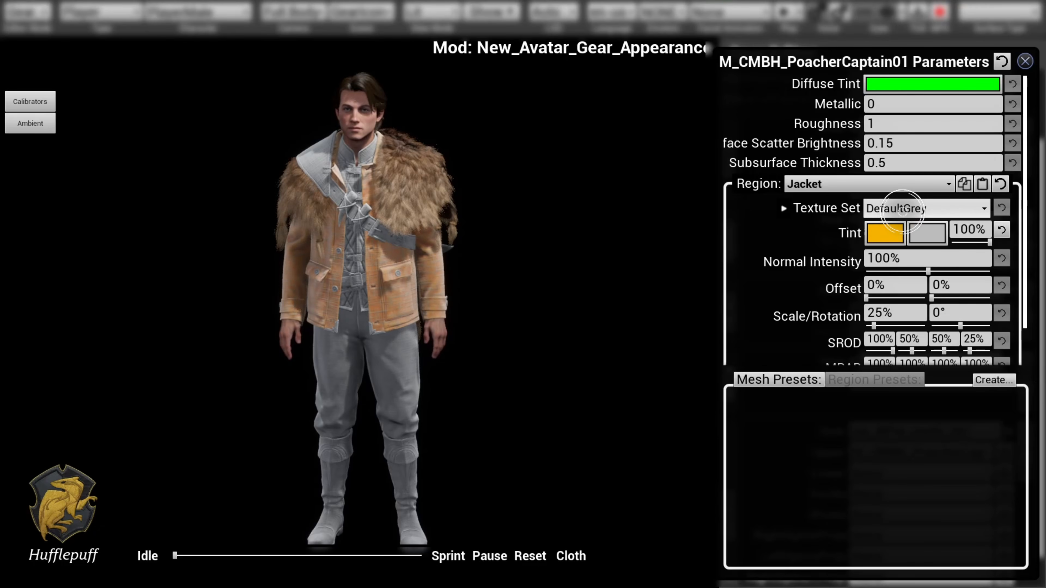
Try different texture sets on the Jacket region, including B Cotton Floral 04 and B Cotton Plaid 00.
{"action": "left_click", "coordinate": [902, 209]}
{"action": "scroll", "coordinate": [905, 288], "scroll_direction": "down", "scroll_amount": 4}
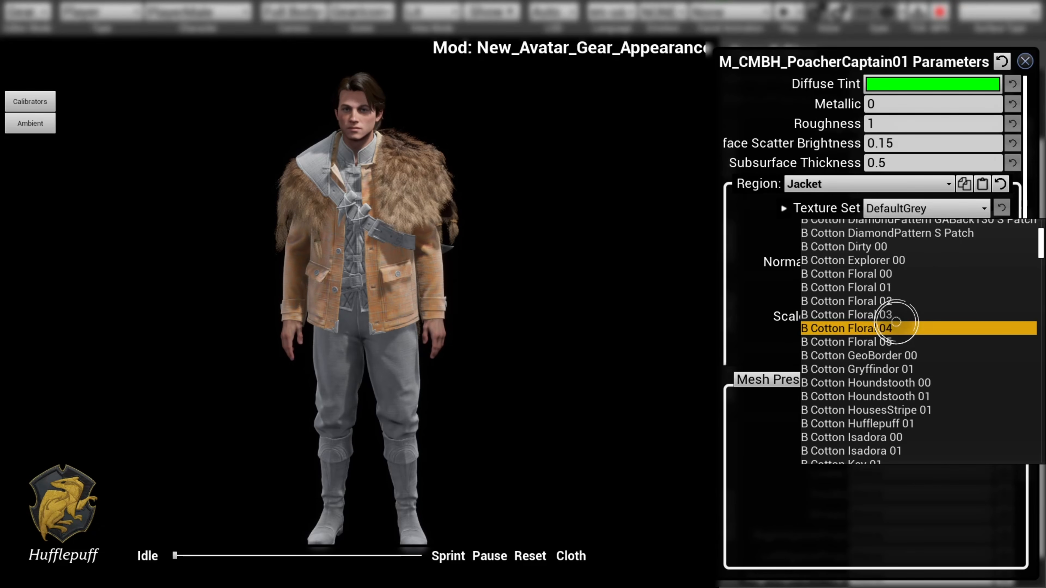
{"action": "left_click", "coordinate": [896, 325]}
{"action": "left_click", "coordinate": [898, 209]}
{"action": "scroll", "coordinate": [894, 371], "scroll_direction": "down", "scroll_amount": 5}
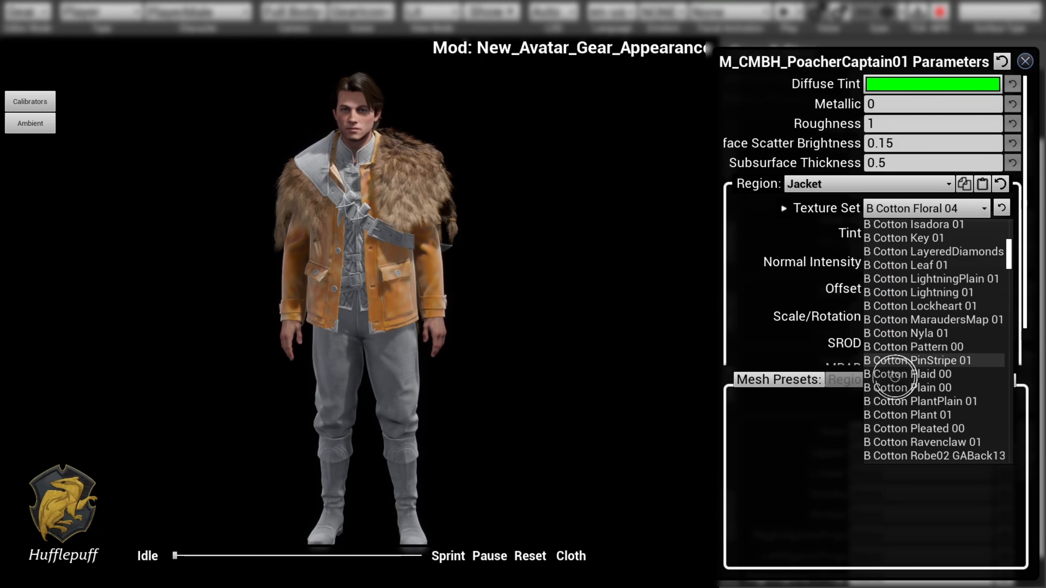
{"action": "left_click", "coordinate": [894, 374]}
{"action": "left_click", "coordinate": [906, 209]}
{"action": "scroll", "coordinate": [906, 248], "scroll_direction": "down", "scroll_amount": 8}
{"action": "left_click", "coordinate": [908, 297]}
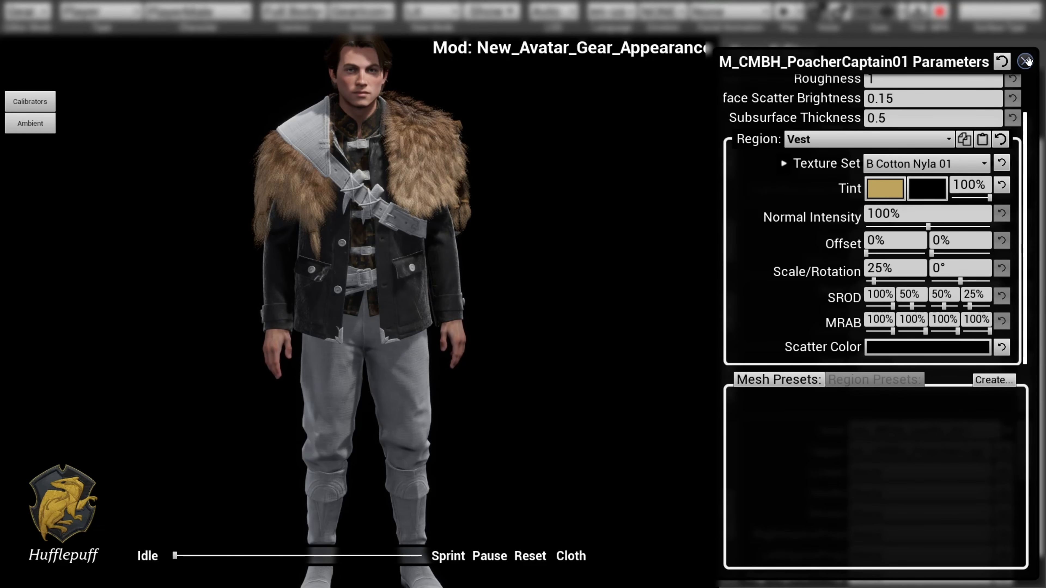
Close the upper piece's parameters and save the outfit gear slot to the database.
{"action": "left_click", "coordinate": [1024, 61]}
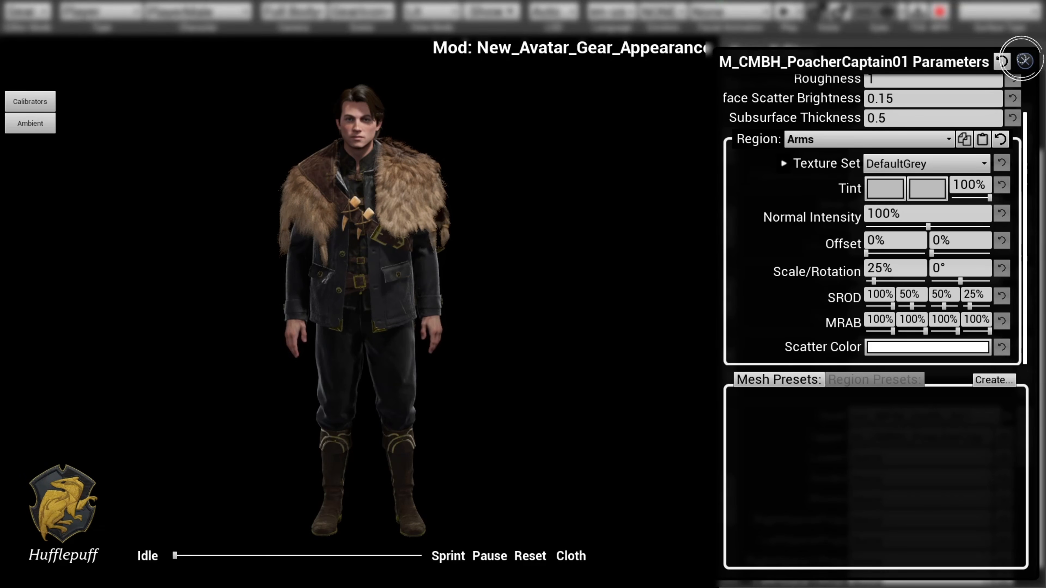
{"action": "left_click", "coordinate": [1024, 61]}
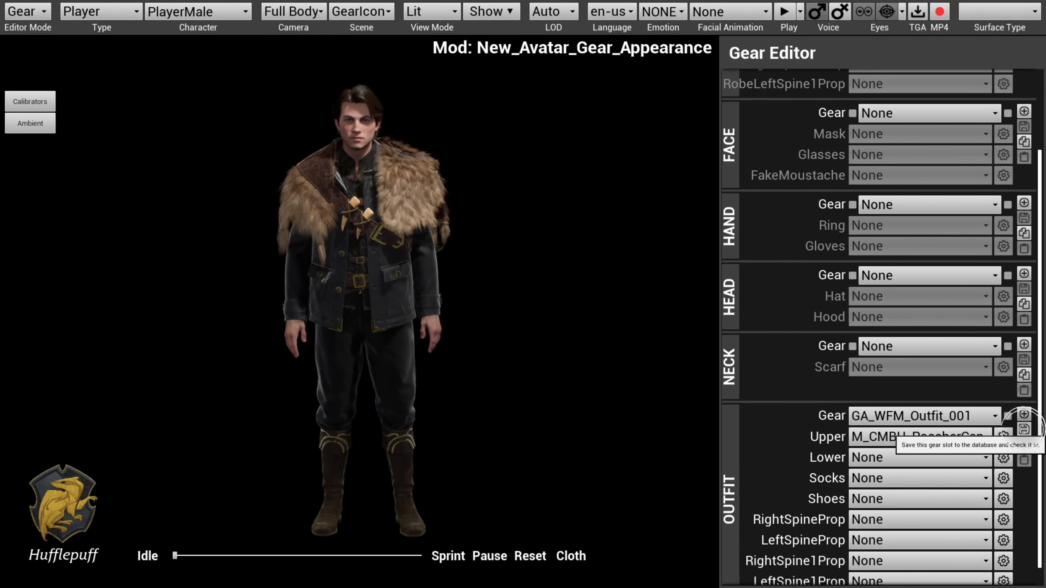
{"action": "left_click", "coordinate": [1024, 429]}
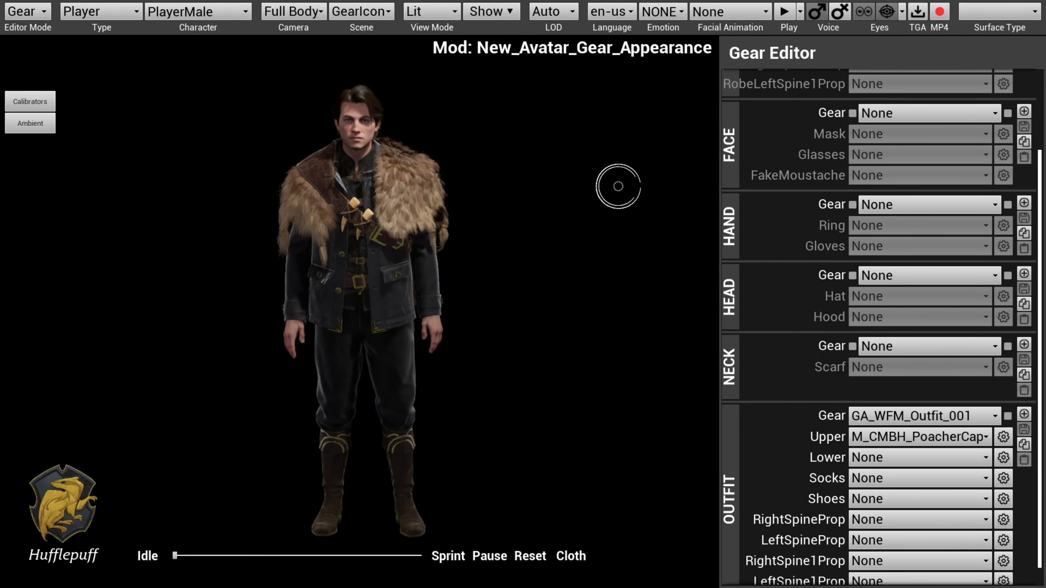
Leave the fullscreen view, open the DA_GA_WFM_Outfit_001_M data asset and expand its Upper outfit item to inspect its members.
{"action": "key", "text": "F11"}
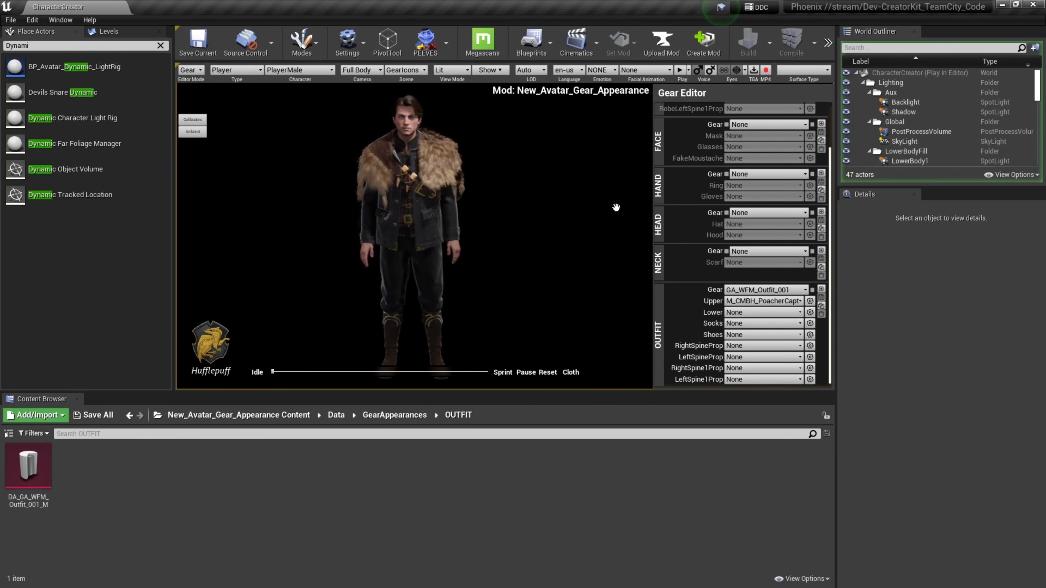
{"action": "double_click", "coordinate": [28, 469]}
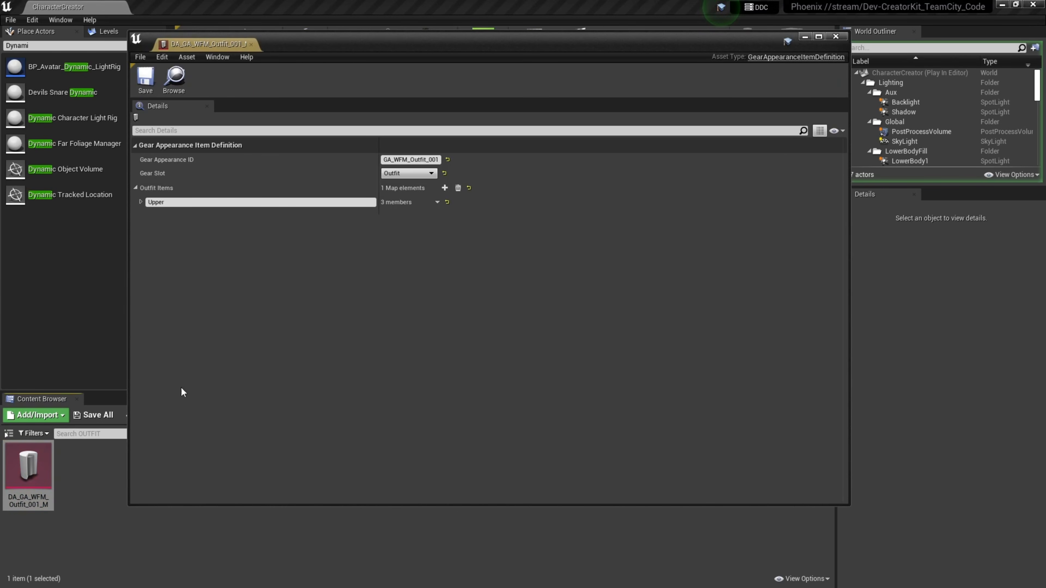
{"action": "left_click", "coordinate": [141, 202]}
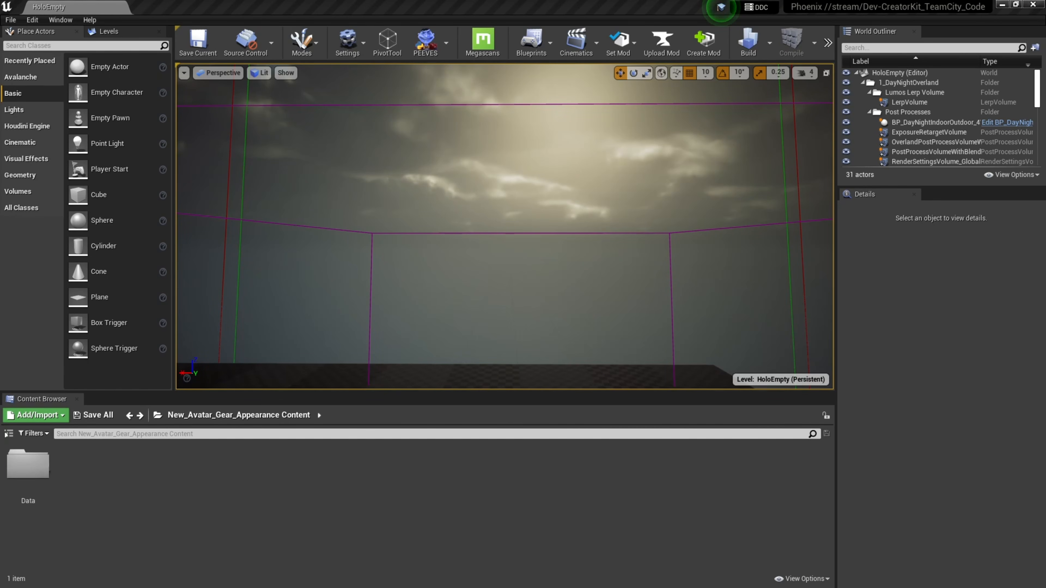
Find and open the LockDefinition table in the mod's static database text entry editor.
{"action": "left_click", "coordinate": [61, 20]}
{"action": "scroll", "coordinate": [89, 186], "scroll_direction": "down", "scroll_amount": 4}
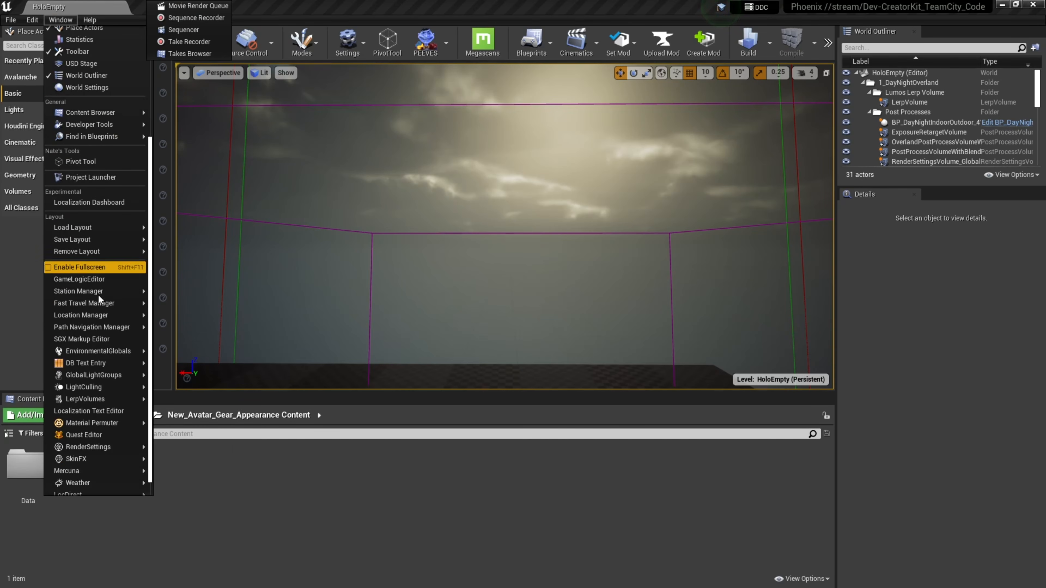
{"action": "mouse_move", "coordinate": [98, 367]}
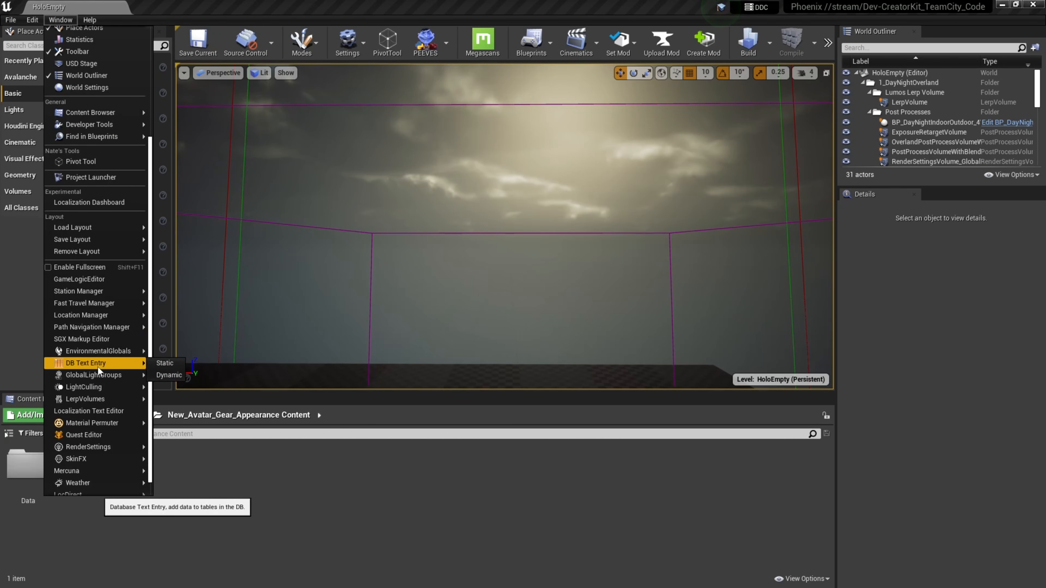
{"action": "left_click", "coordinate": [164, 363]}
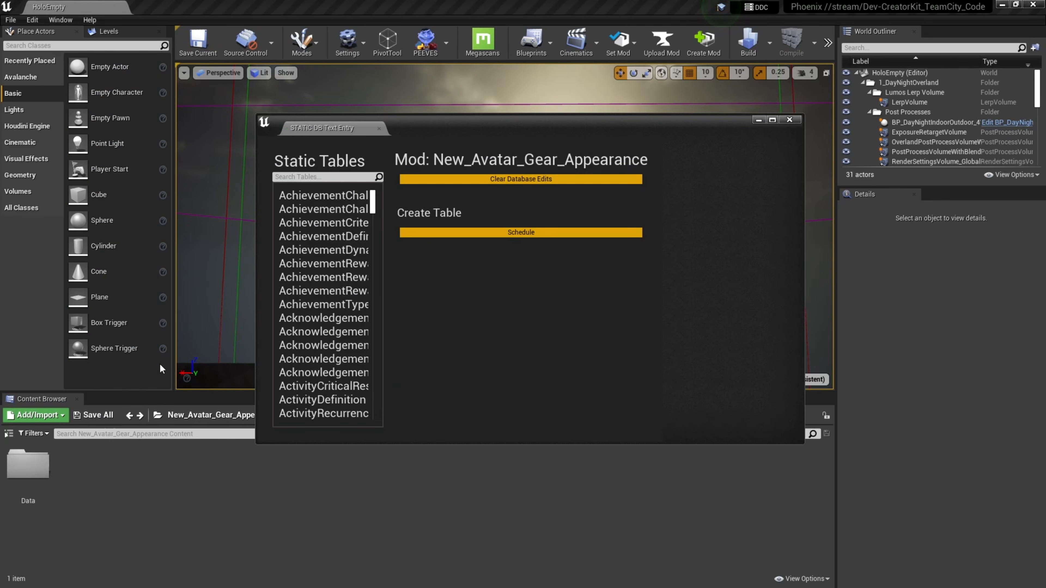
{"action": "left_click", "coordinate": [328, 177]}
{"action": "type", "text": "LockDefinition"}
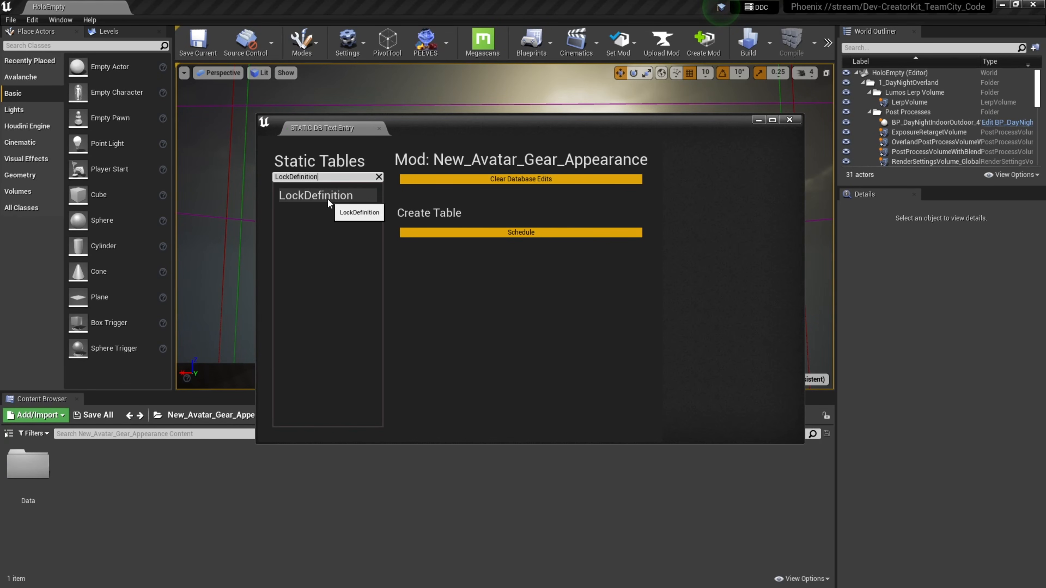
{"action": "double_click", "coordinate": [327, 196]}
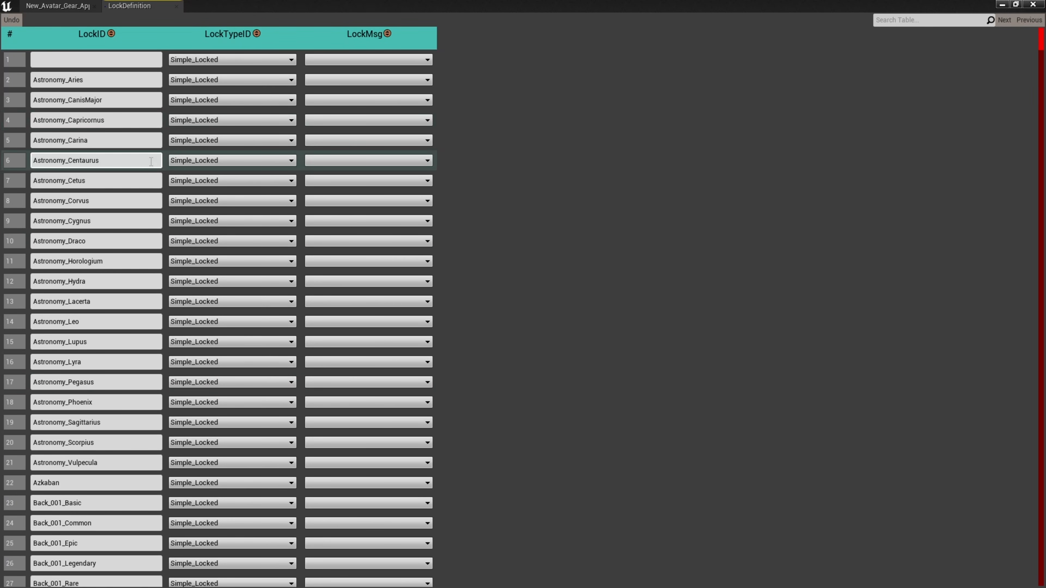
Search the LockDefinition table for WFM to find the outfit's lock entry.
{"action": "left_click", "coordinate": [901, 20]}
{"action": "type", "text": "W"}
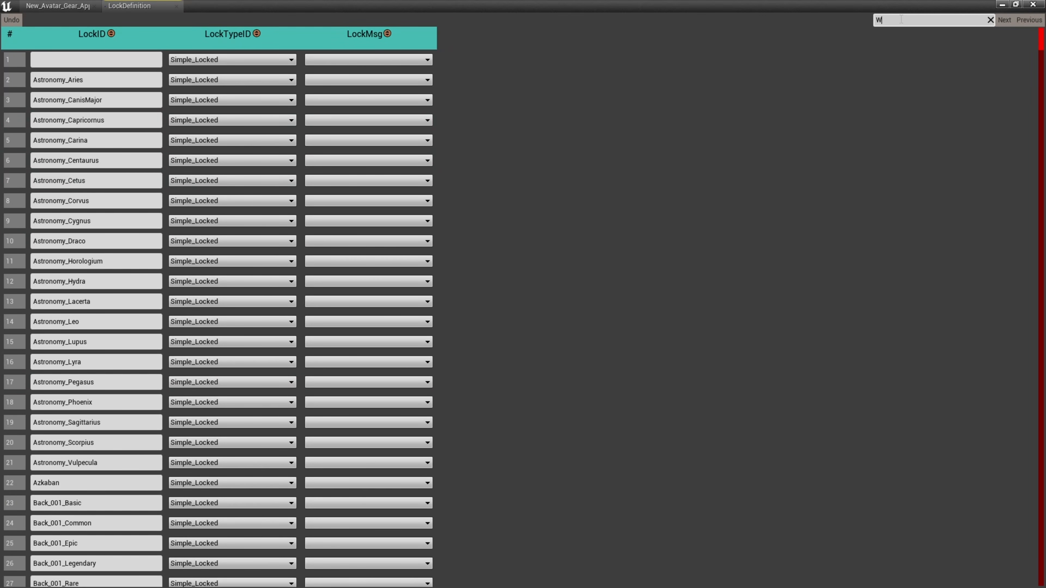
{"action": "type", "text": "FM"}
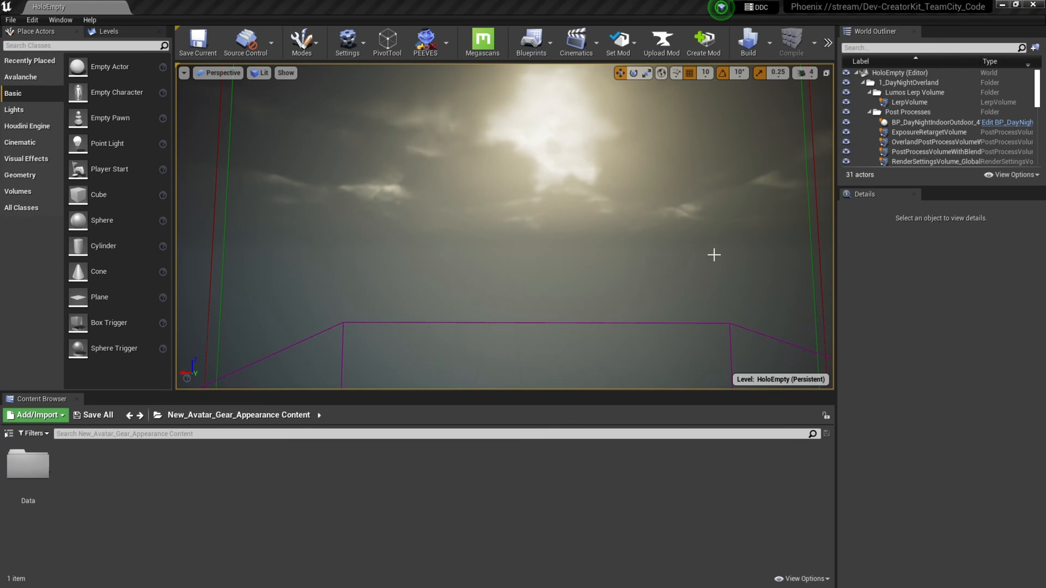
Start a play session of the HoloEmpty level in the editor to test the outfit.
{"action": "left_click", "coordinate": [632, 50]}
{"action": "left_click", "coordinate": [630, 50]}
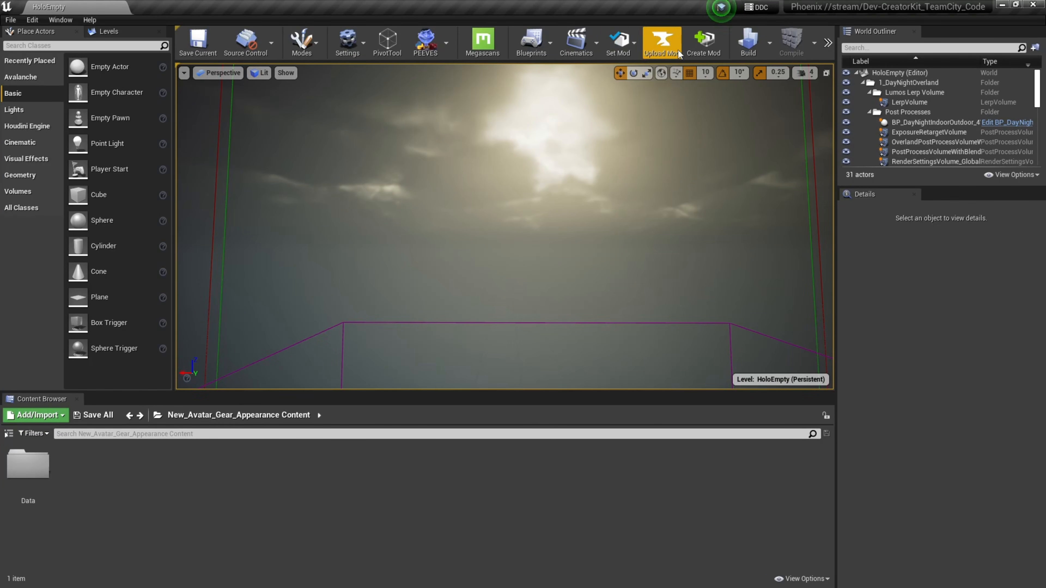
{"action": "left_click", "coordinate": [828, 44]}
{"action": "left_click", "coordinate": [837, 67]}
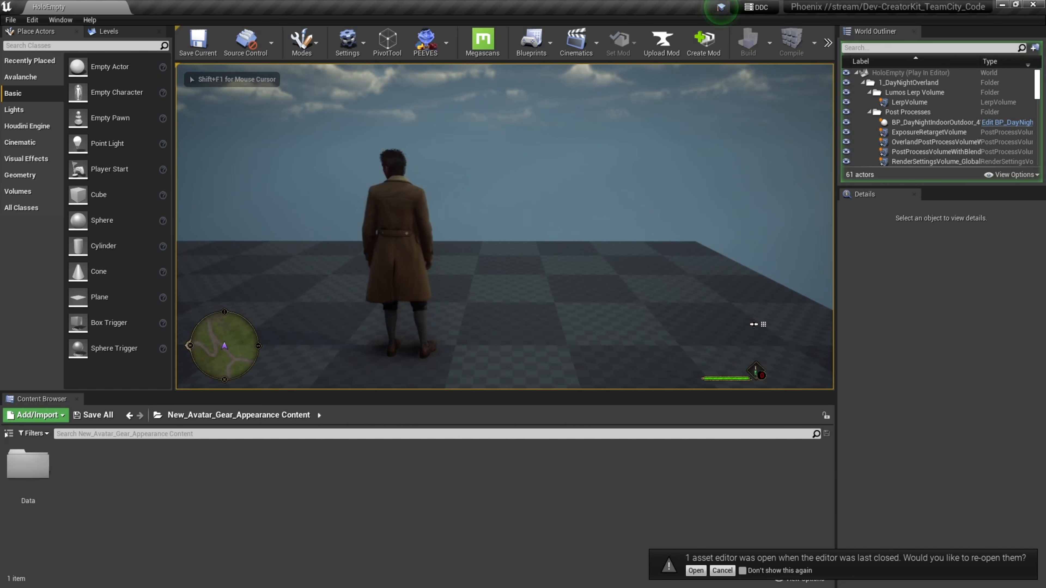
Open the outfit's appearance choices from the in-game Gear screen and apply the last appearance under Other.
{"action": "key", "text": "Escape"}
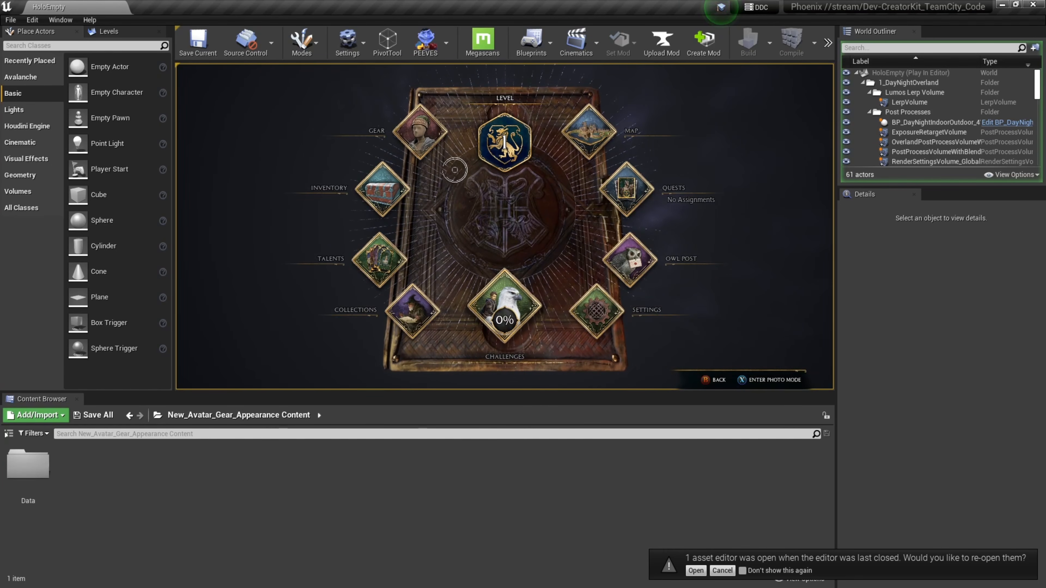
{"action": "left_click", "coordinate": [428, 138]}
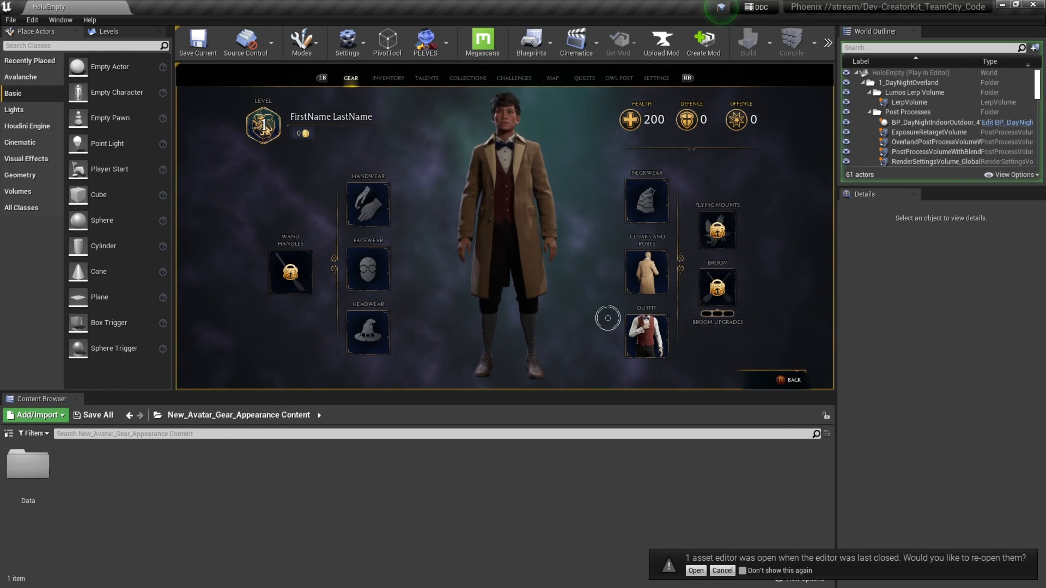
{"action": "mouse_move", "coordinate": [631, 340]}
{"action": "key", "text": "x"}
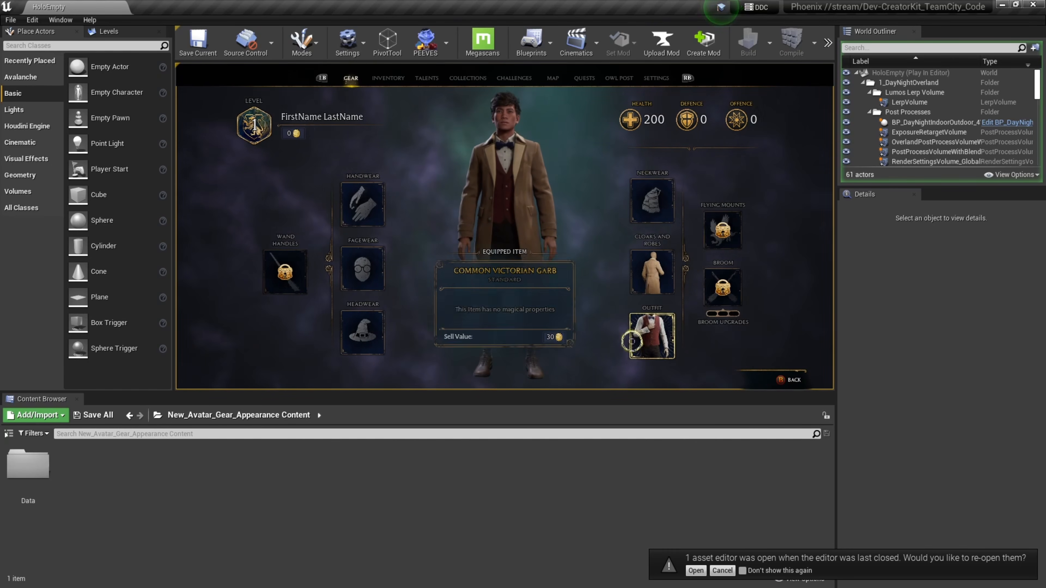
{"action": "mouse_move", "coordinate": [741, 227]}
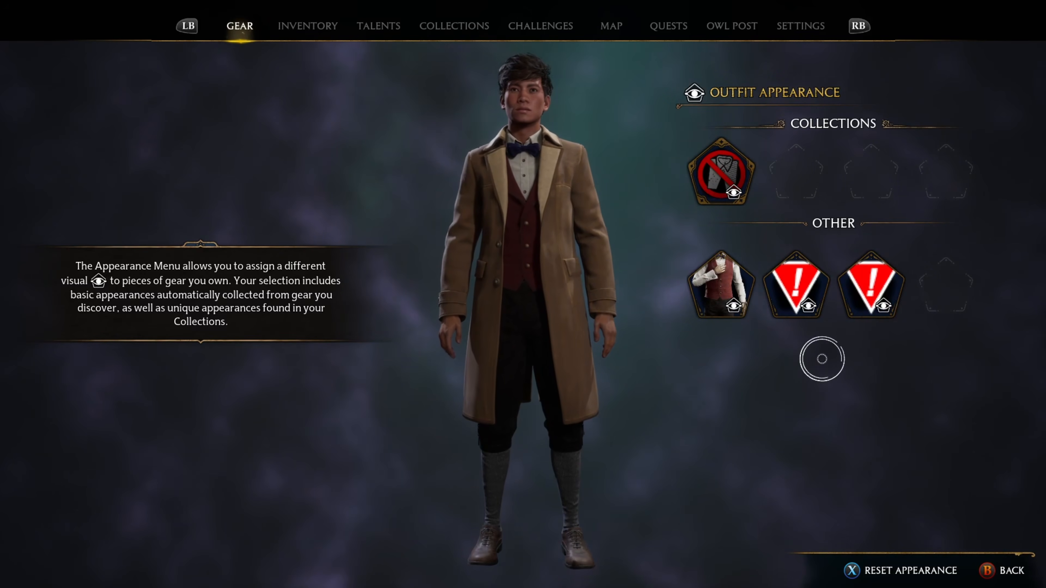
{"action": "left_click", "coordinate": [871, 288]}
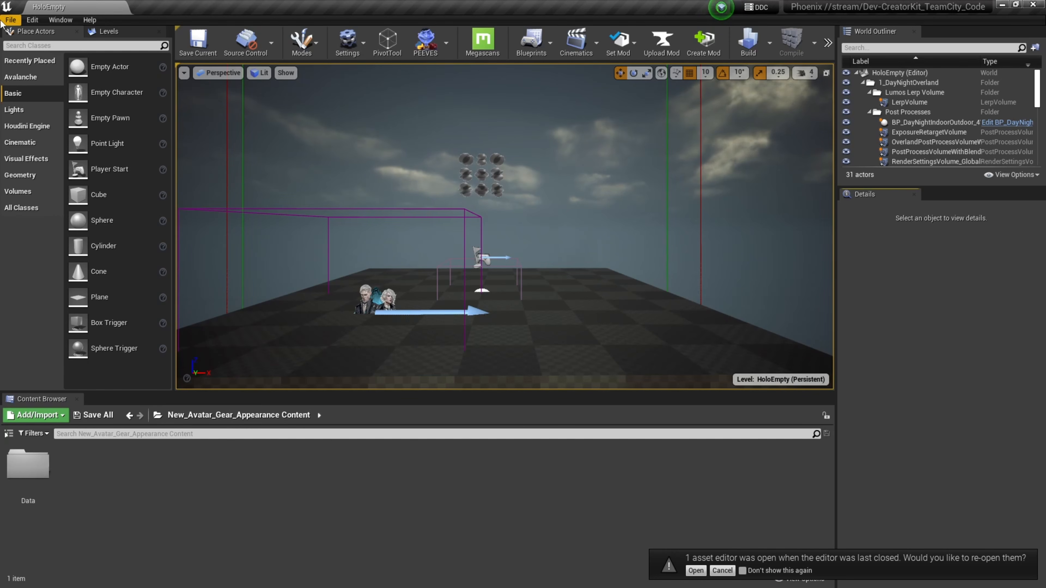
Find and open the Registry table in the mod's static database text entry editor.
{"action": "left_click", "coordinate": [60, 21]}
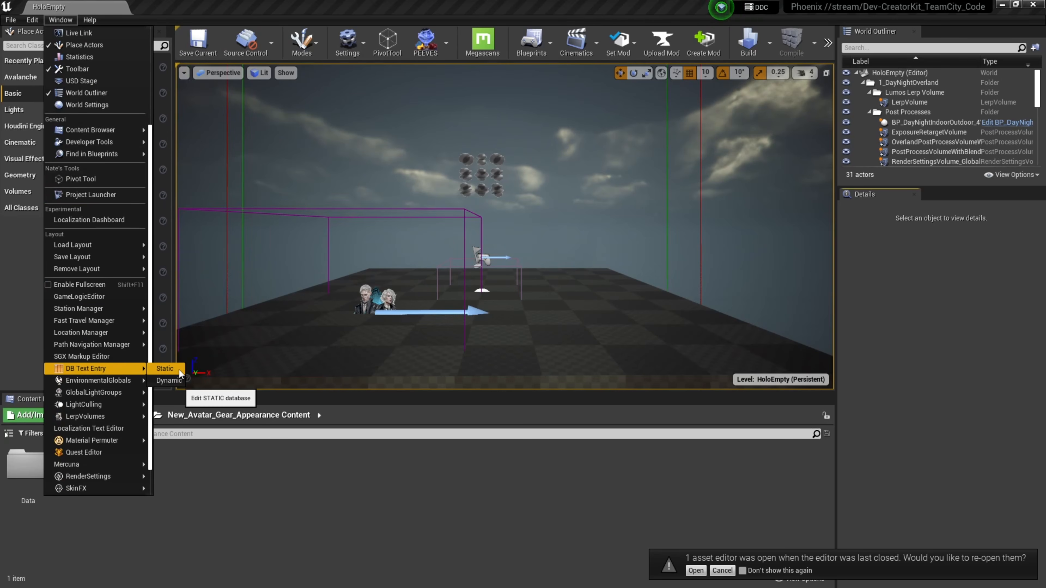
{"action": "left_click", "coordinate": [181, 368]}
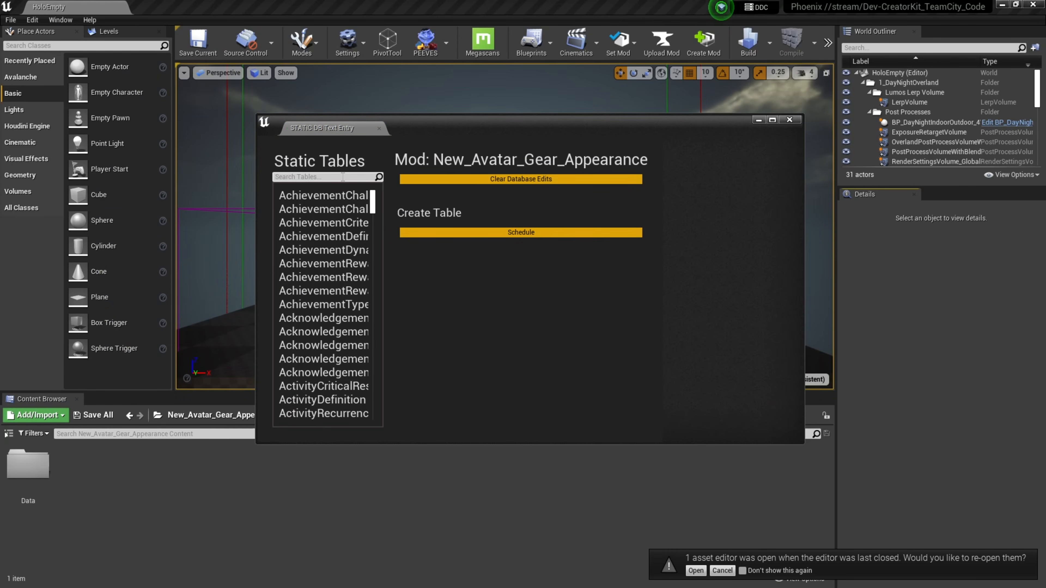
{"action": "type", "text": "Registry"}
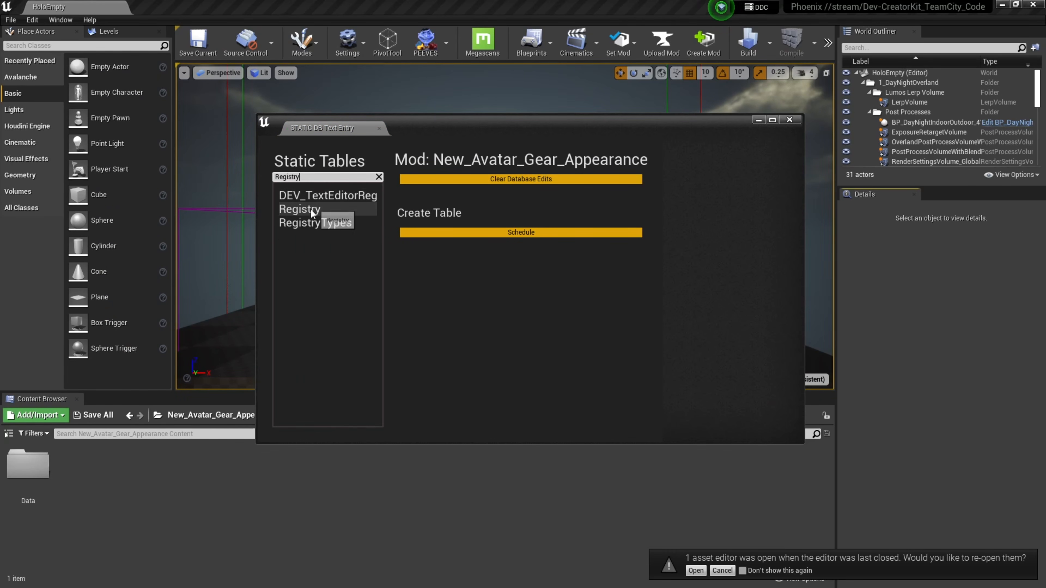
{"action": "double_click", "coordinate": [330, 210]}
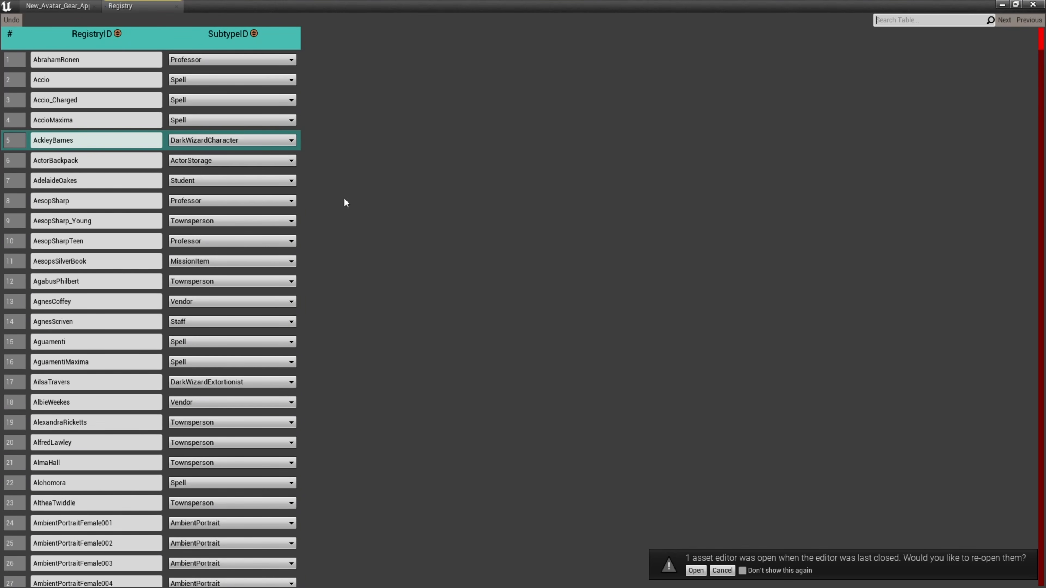
Search the Registry table for WFM, copy the outfit's registry ID WFM_Outfit_001_Common, and minimize the database windows.
{"action": "left_click", "coordinate": [892, 21]}
{"action": "type", "text": "WFM"}
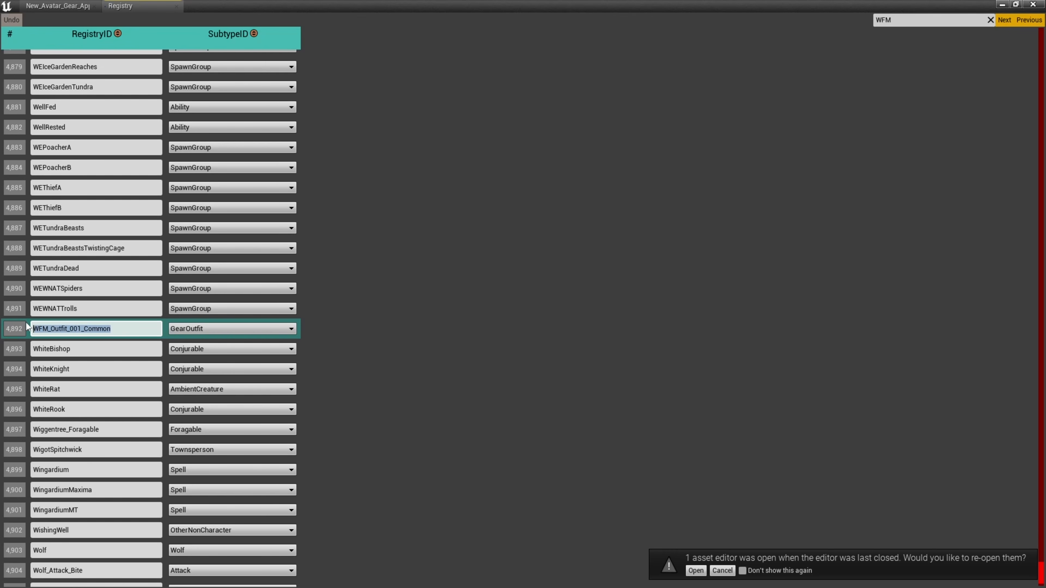
{"action": "right_click", "coordinate": [44, 329]}
{"action": "left_click", "coordinate": [74, 372]}
{"action": "left_click", "coordinate": [1002, 5]}
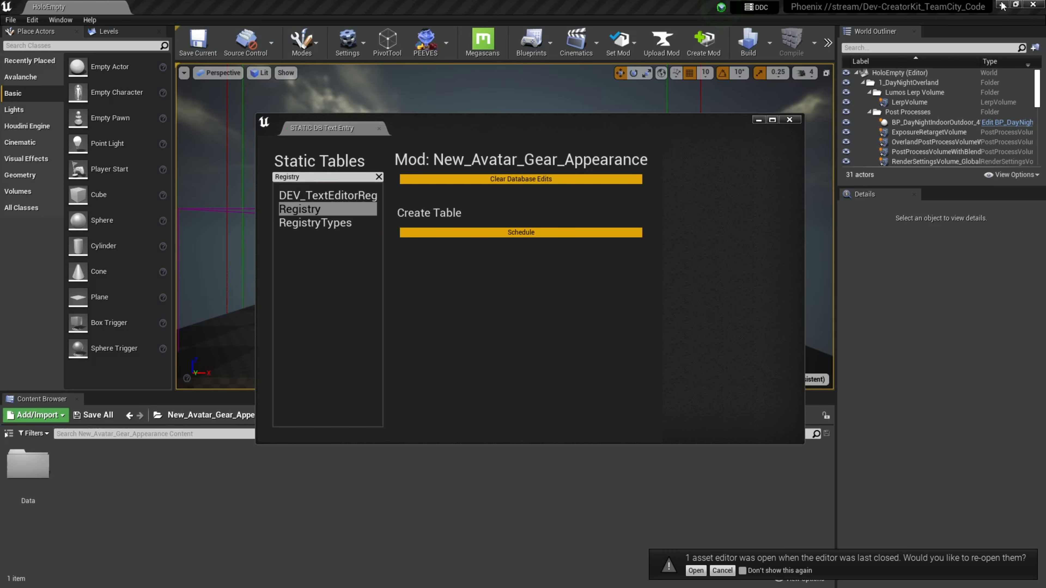
{"action": "left_click", "coordinate": [759, 118]}
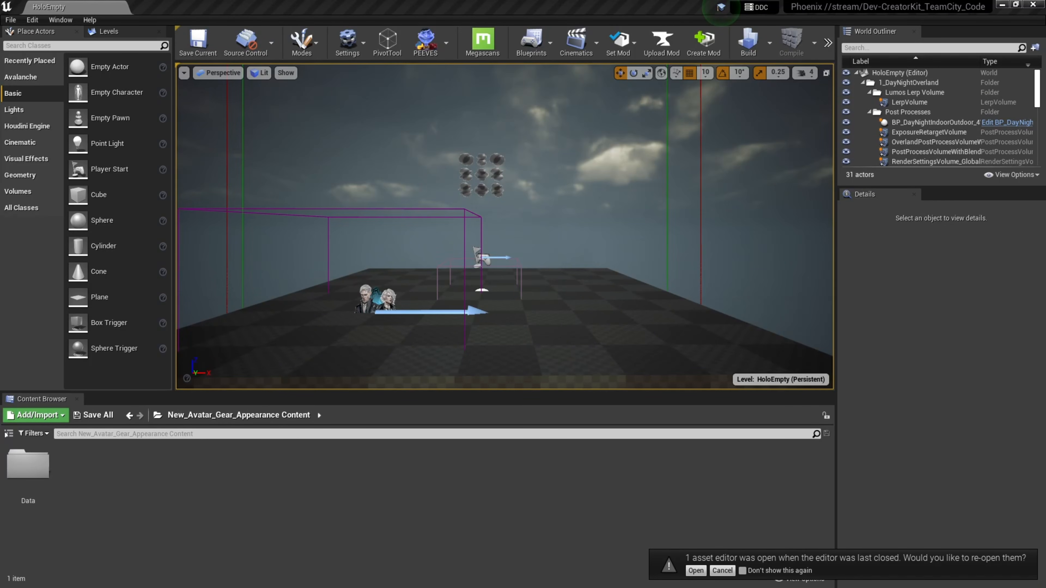
In the Localization Text Editor, apply the text "Poacher Captain's Outfit" to the ID WFM_Outfit_001_Common.
{"action": "left_click", "coordinate": [67, 21]}
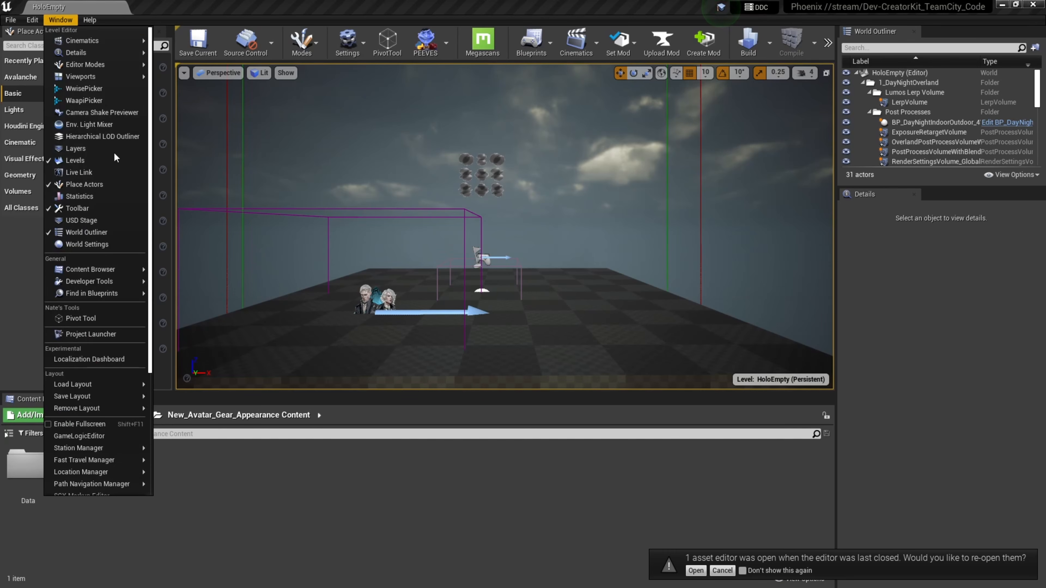
{"action": "mouse_move", "coordinate": [91, 371]}
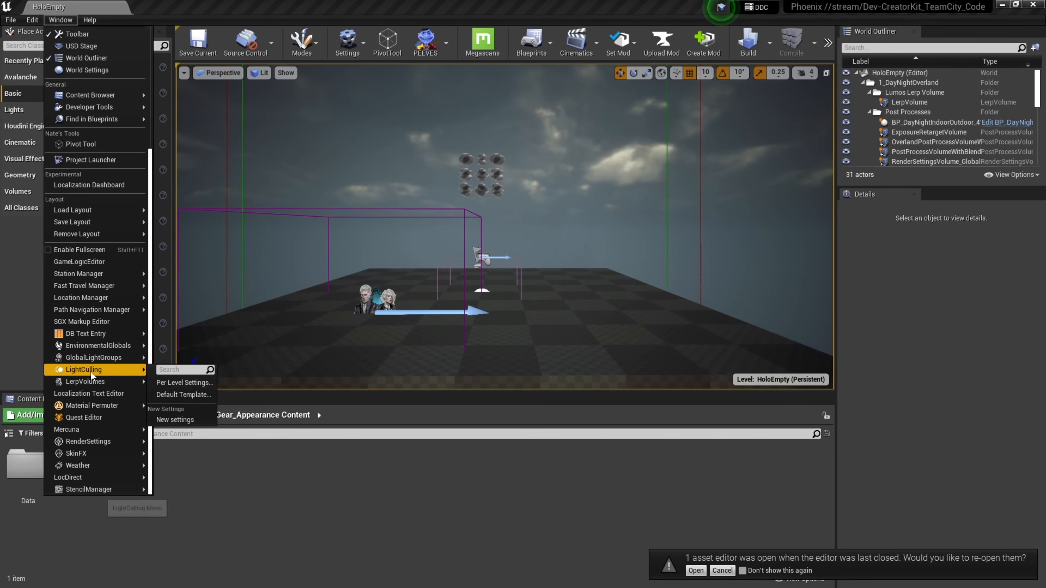
{"action": "left_click", "coordinate": [93, 397]}
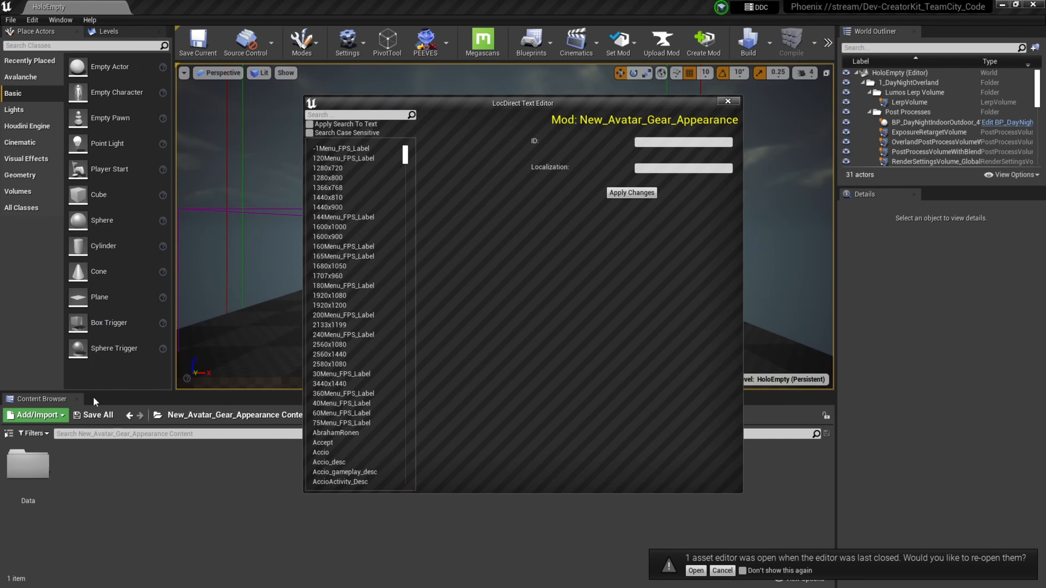
{"action": "left_click", "coordinate": [653, 143]}
{"action": "type", "text": "WFM_Outfit_001_Common"}
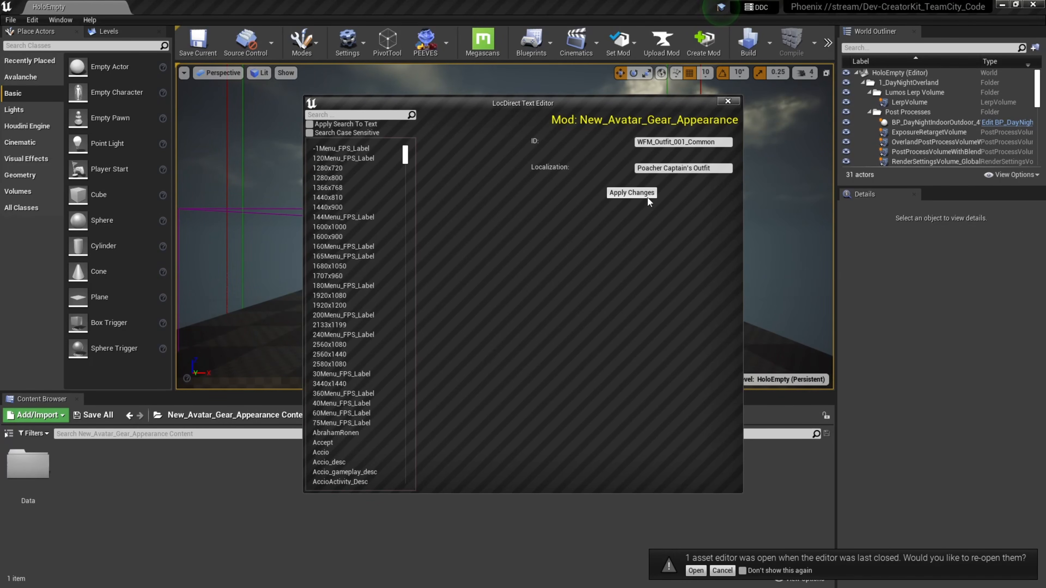
{"action": "left_click", "coordinate": [632, 193]}
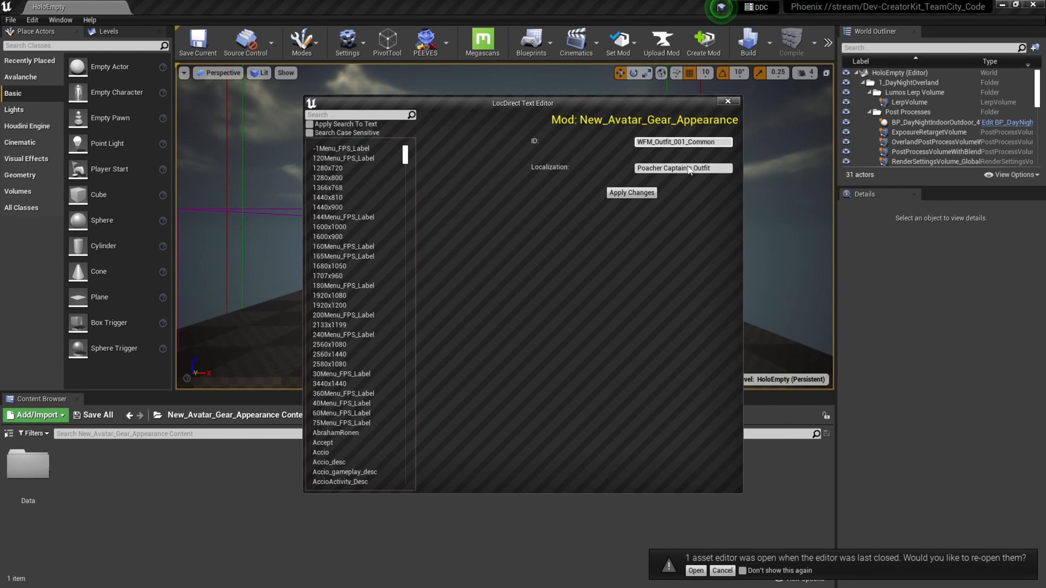
Apply a localized description for the ID WFM_Outfit_001_Common_desc, including the wording "designed for the captain of the Poachers".
{"action": "type", "text": "_"}
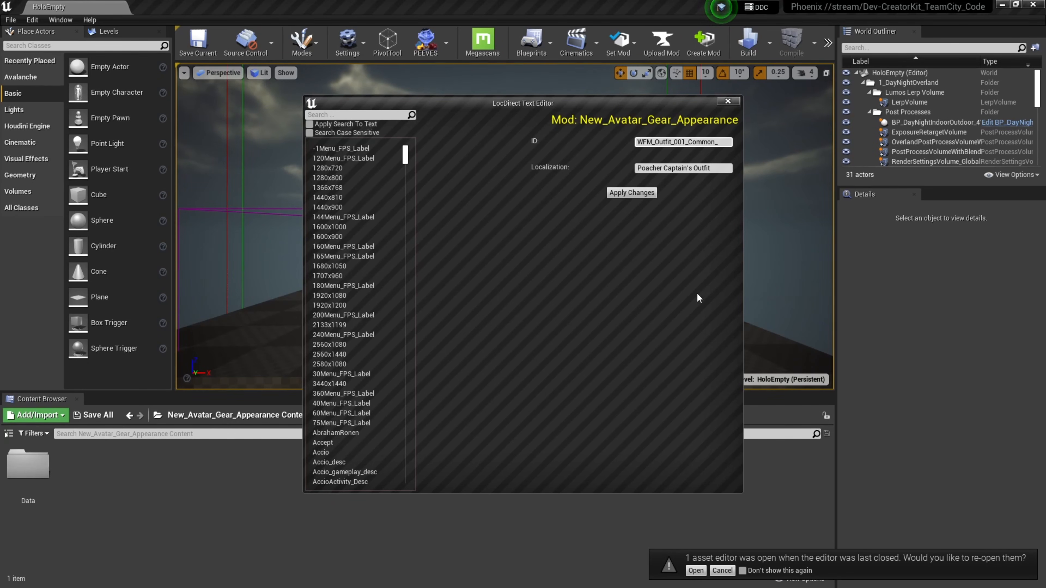
{"action": "type", "text": "desc"}
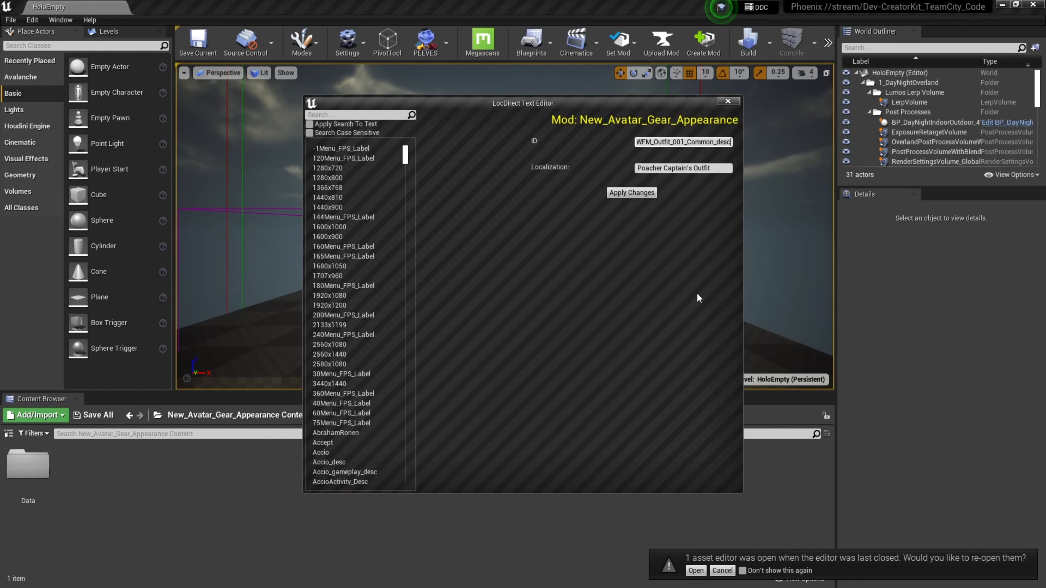
{"action": "left_click", "coordinate": [705, 168]}
{"action": "type", "text": "for the captain of the Poachers"}
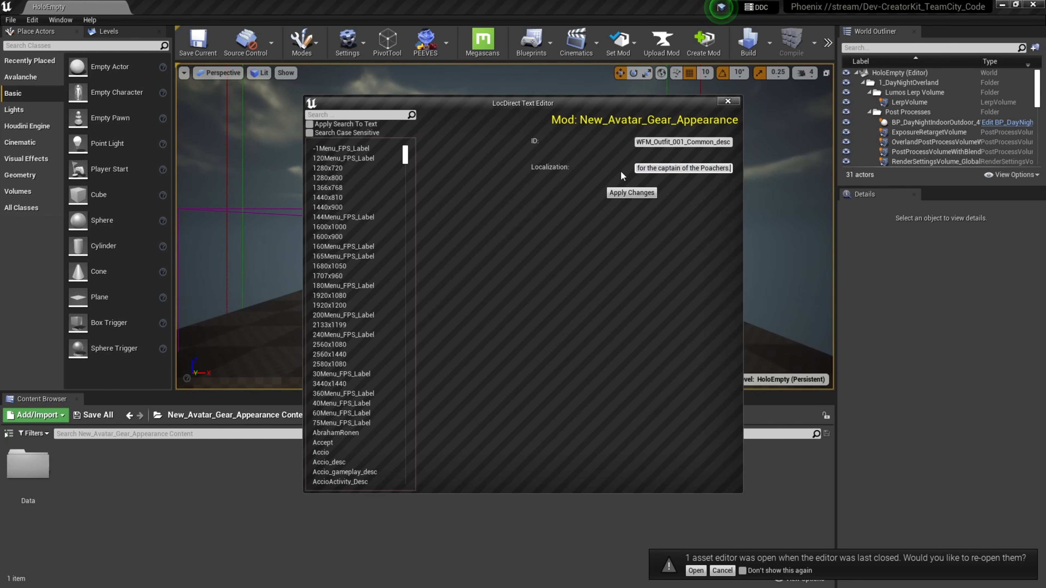
{"action": "left_click_drag", "start_coordinate": [691, 170], "coordinate": [751, 170]}
{"action": "left_click", "coordinate": [650, 170]}
{"action": "left_click", "coordinate": [717, 192]}
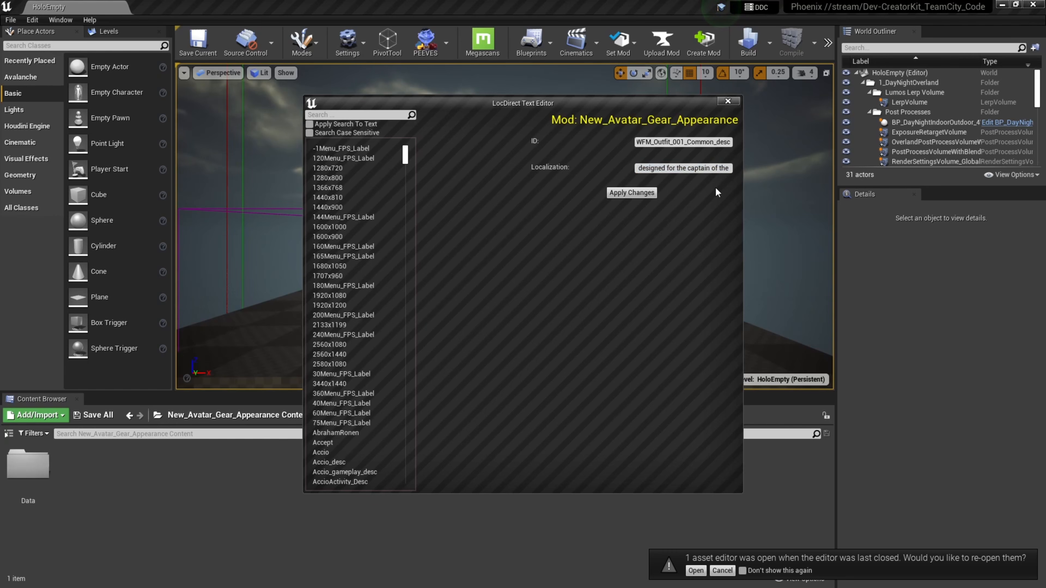
{"action": "left_click", "coordinate": [632, 193]}
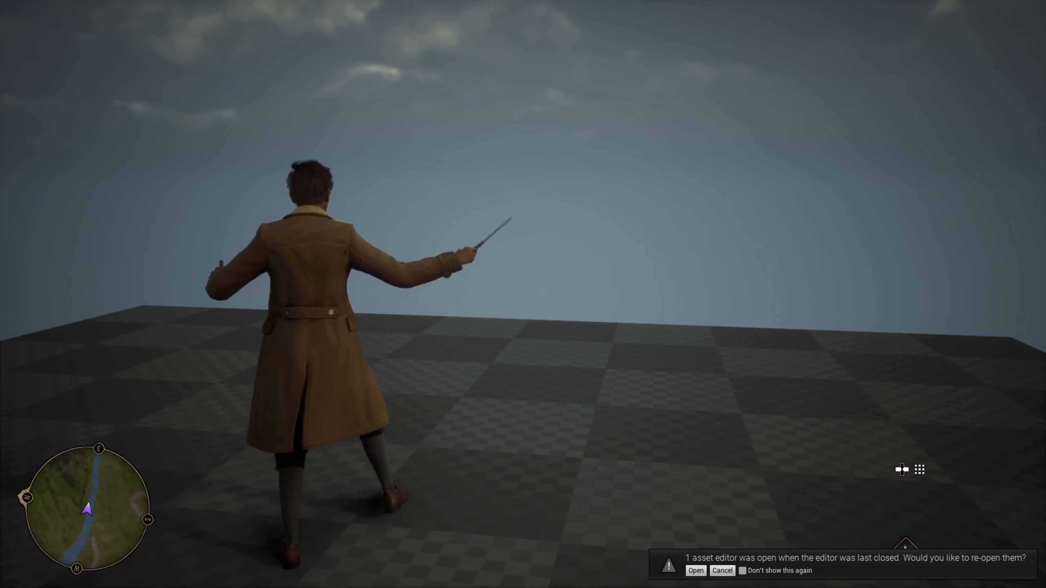
Open the in-game Gear screen to check the outfit's localized name and description.
{"action": "key", "text": "Escape"}
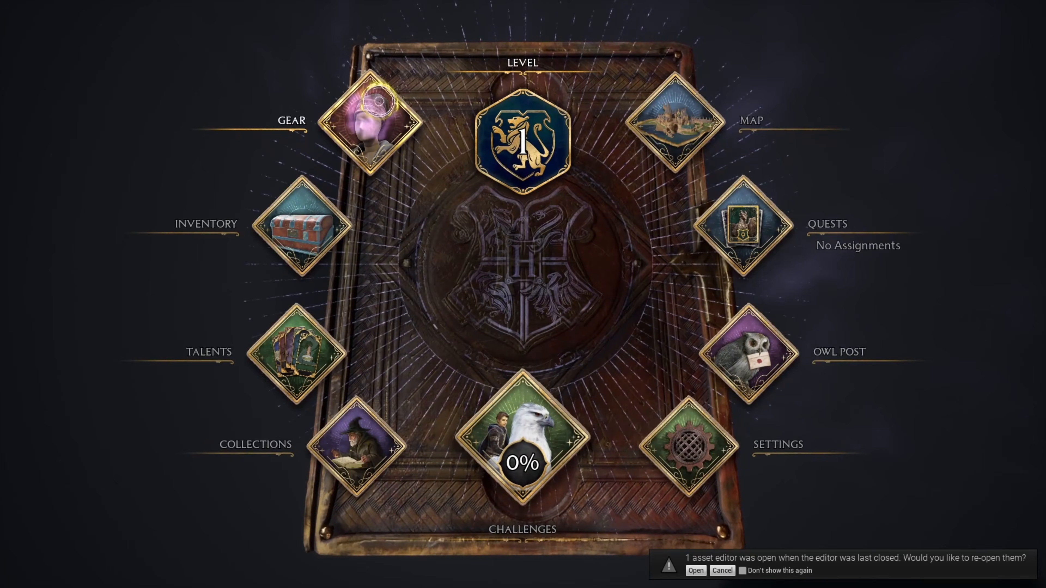
{"action": "left_click", "coordinate": [350, 129]}
{"action": "left_click", "coordinate": [779, 492]}
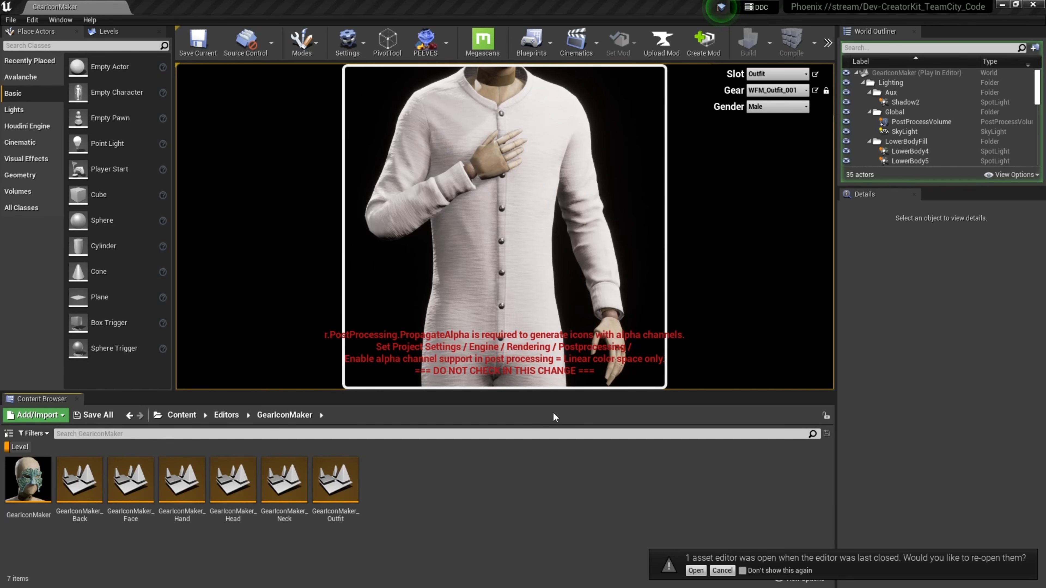
Stop the GearIconMaker play session and open the Character Creator level from the CustomizableCharacter Content folder.
{"action": "key", "text": "Escape"}
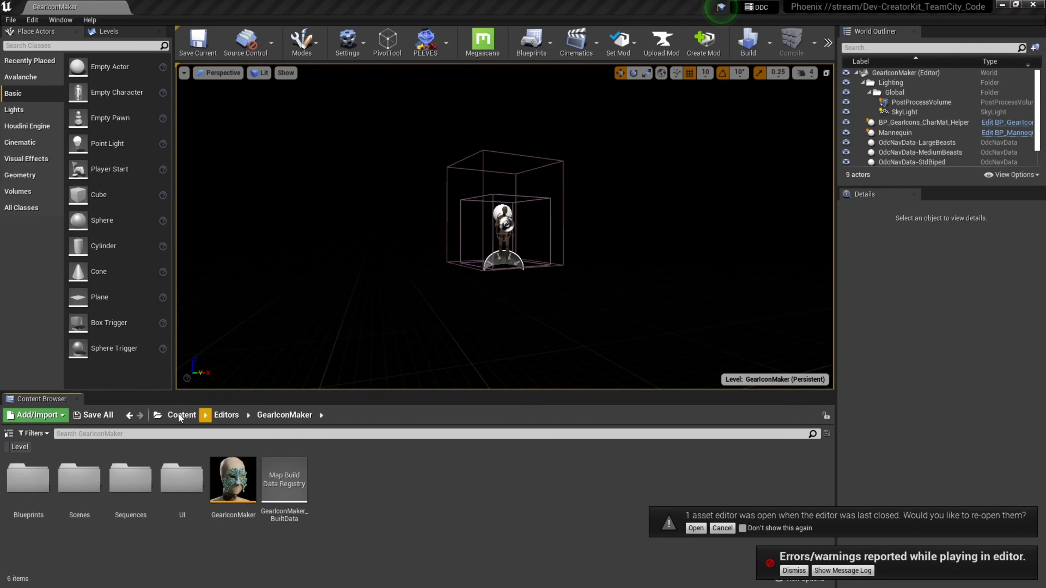
{"action": "left_click", "coordinate": [158, 415]}
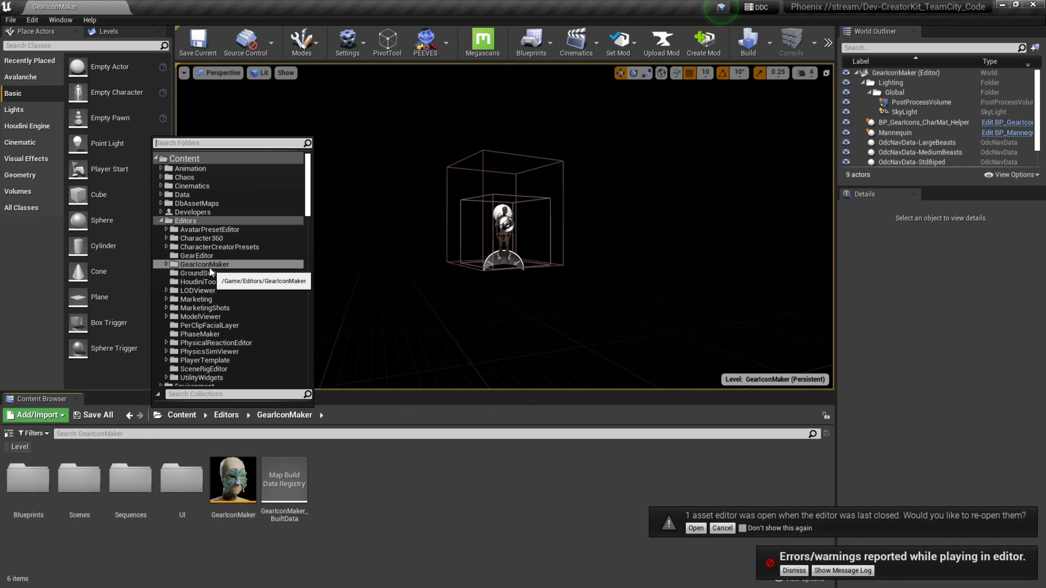
{"action": "scroll", "coordinate": [210, 277], "scroll_direction": "down", "scroll_amount": 8}
{"action": "scroll", "coordinate": [209, 277], "scroll_direction": "down", "scroll_amount": 8}
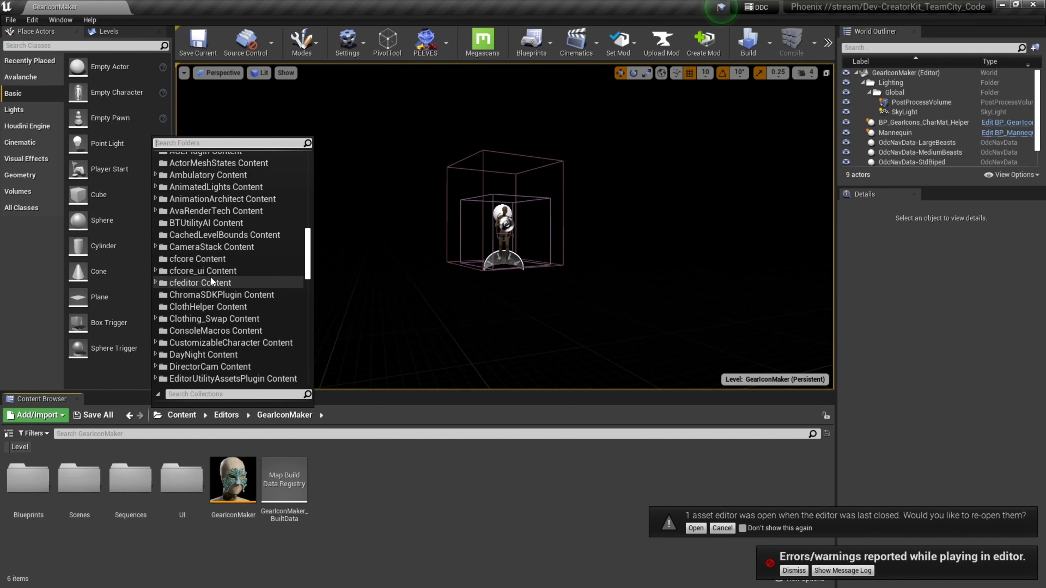
{"action": "left_click", "coordinate": [236, 340]}
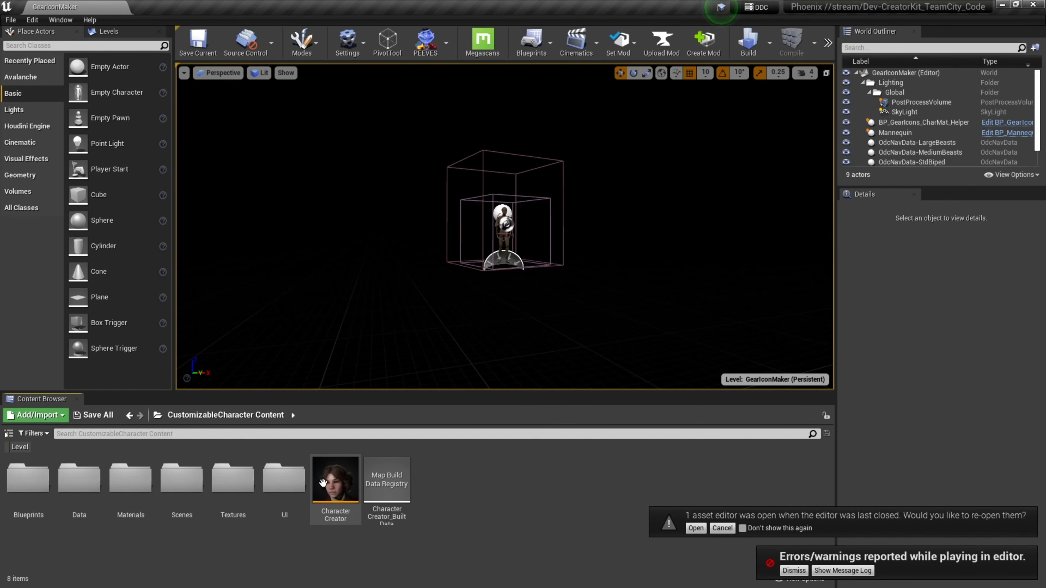
{"action": "double_click", "coordinate": [334, 482]}
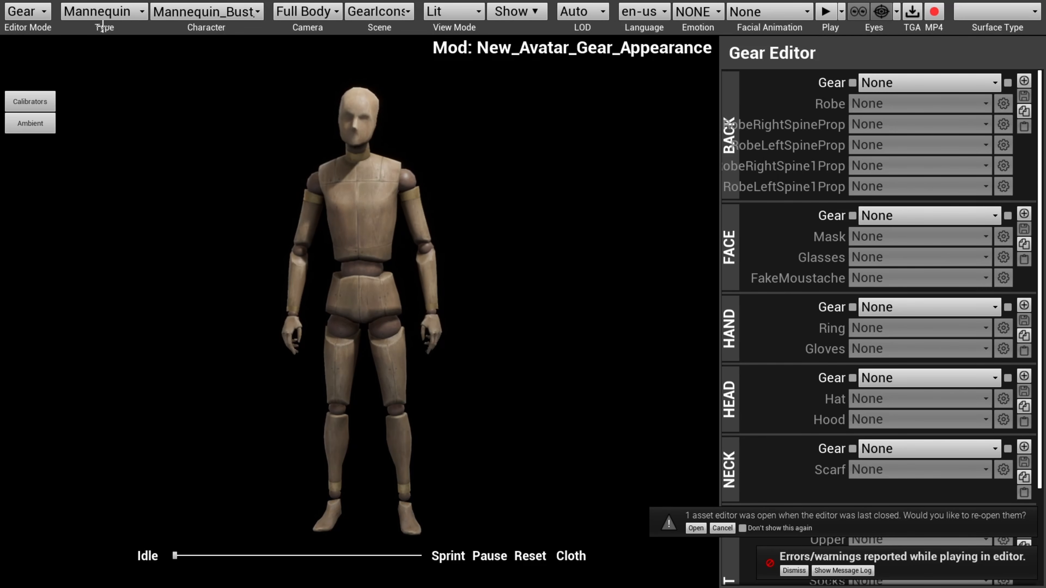
Dress the mannequin in the Gear Editor by choosing GA_WFM_Outfit_001 as its Outfit gear.
{"action": "left_click", "coordinate": [233, 17]}
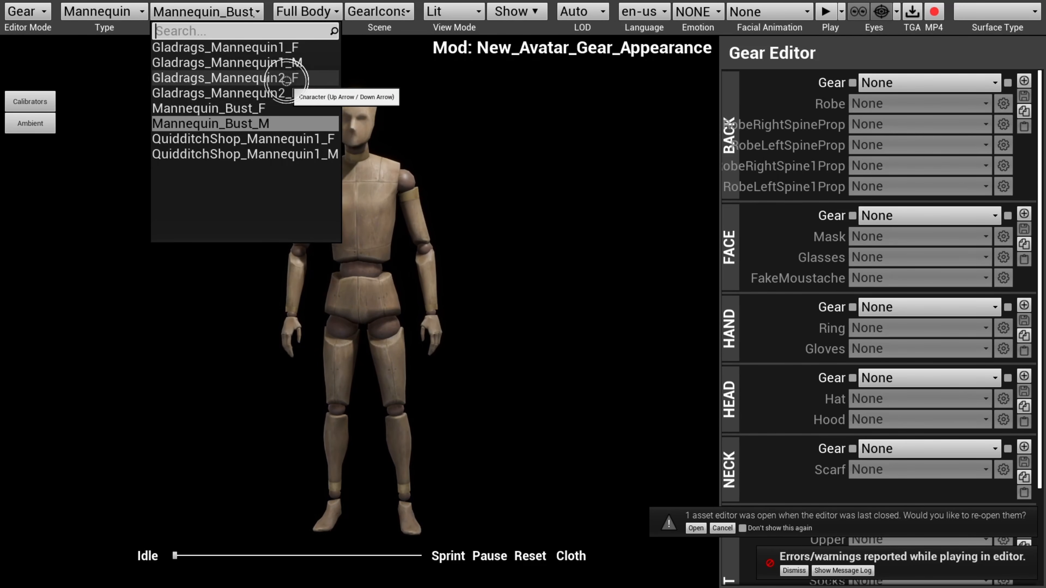
{"action": "left_click", "coordinate": [964, 328]}
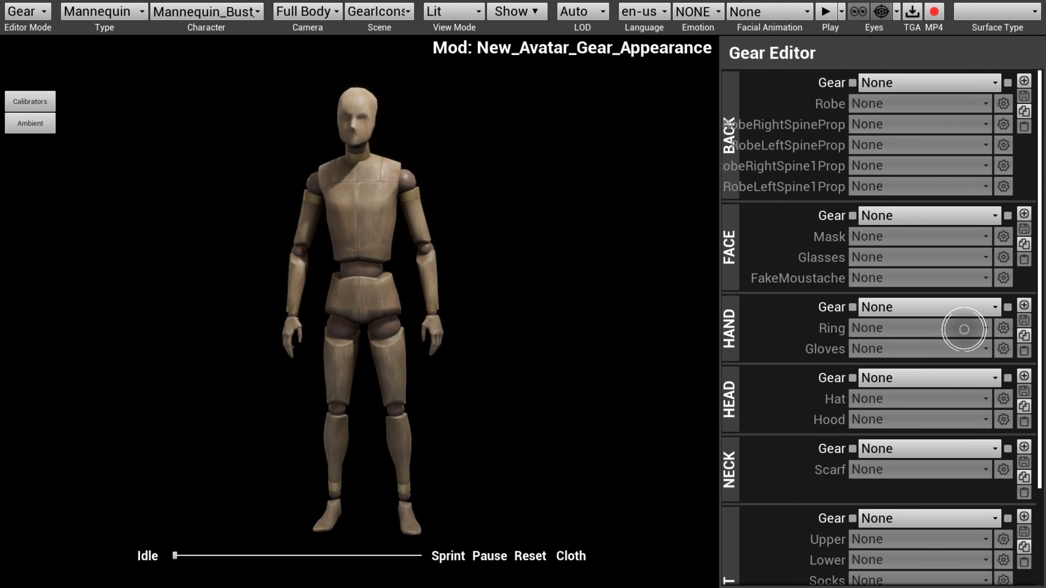
{"action": "scroll", "coordinate": [954, 310], "scroll_direction": "down", "scroll_amount": 1}
{"action": "scroll", "coordinate": [951, 306], "scroll_direction": "down", "scroll_amount": 3}
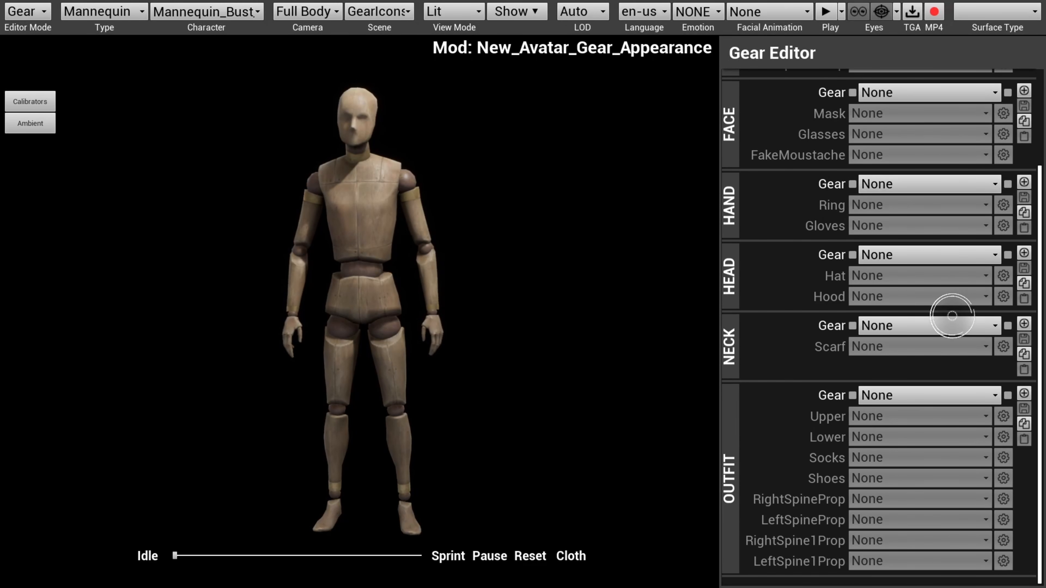
{"action": "left_click", "coordinate": [913, 395]}
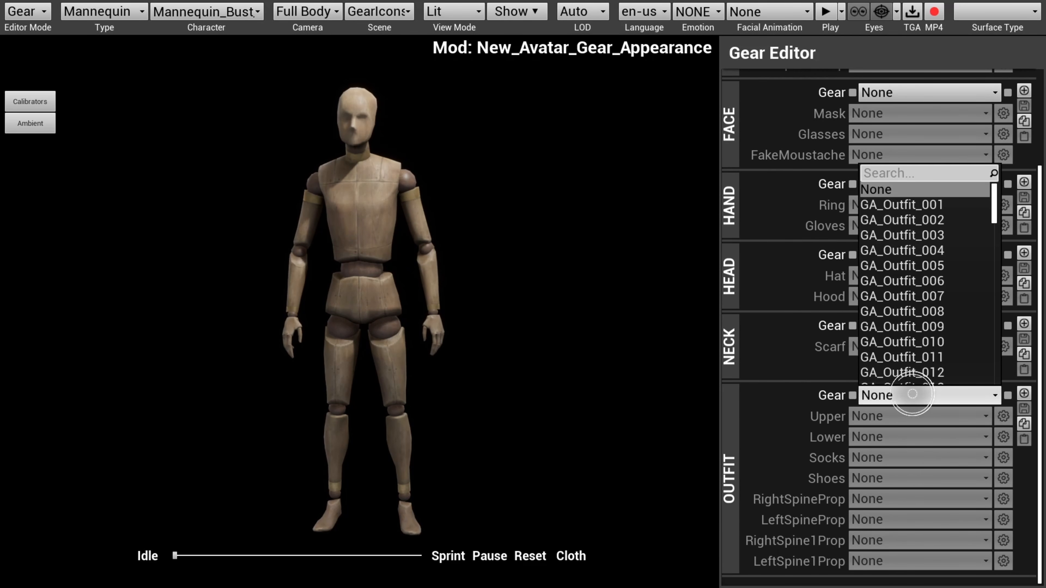
{"action": "scroll", "coordinate": [951, 337], "scroll_direction": "down", "scroll_amount": 2}
{"action": "scroll", "coordinate": [951, 338], "scroll_direction": "down", "scroll_amount": 19}
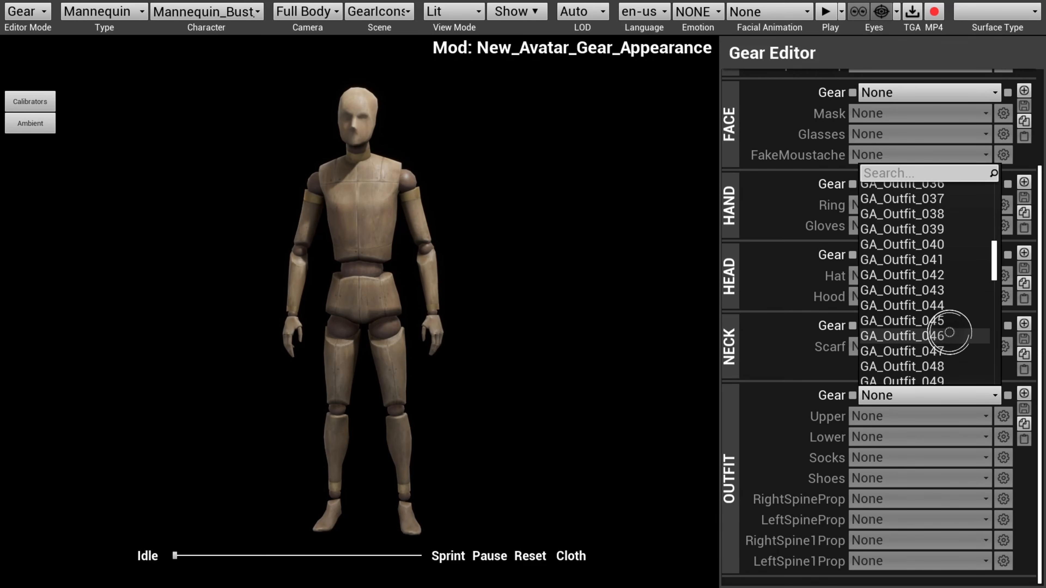
{"action": "scroll", "coordinate": [948, 329], "scroll_direction": "down", "scroll_amount": 14}
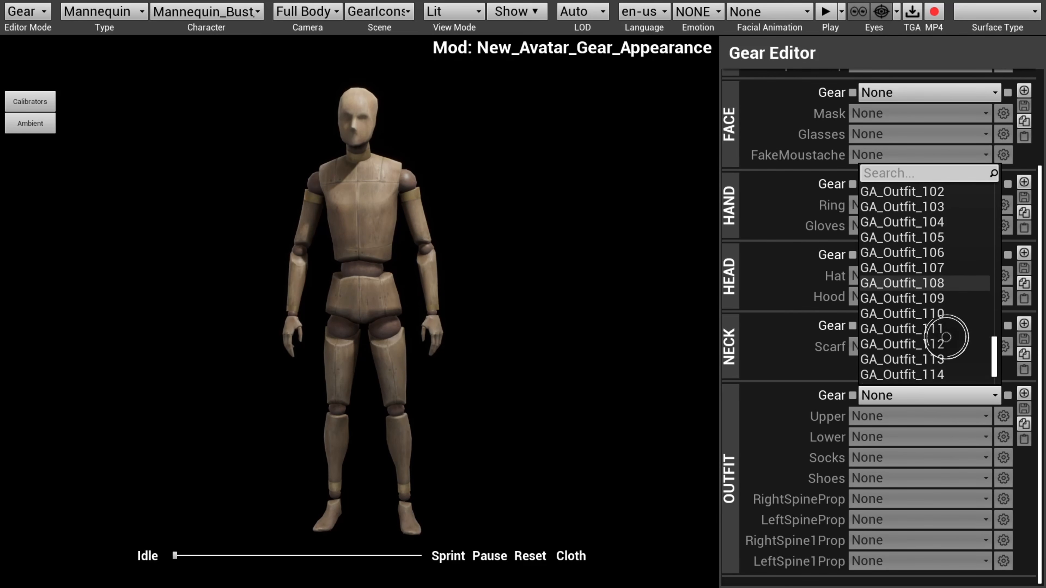
{"action": "left_click", "coordinate": [946, 380]}
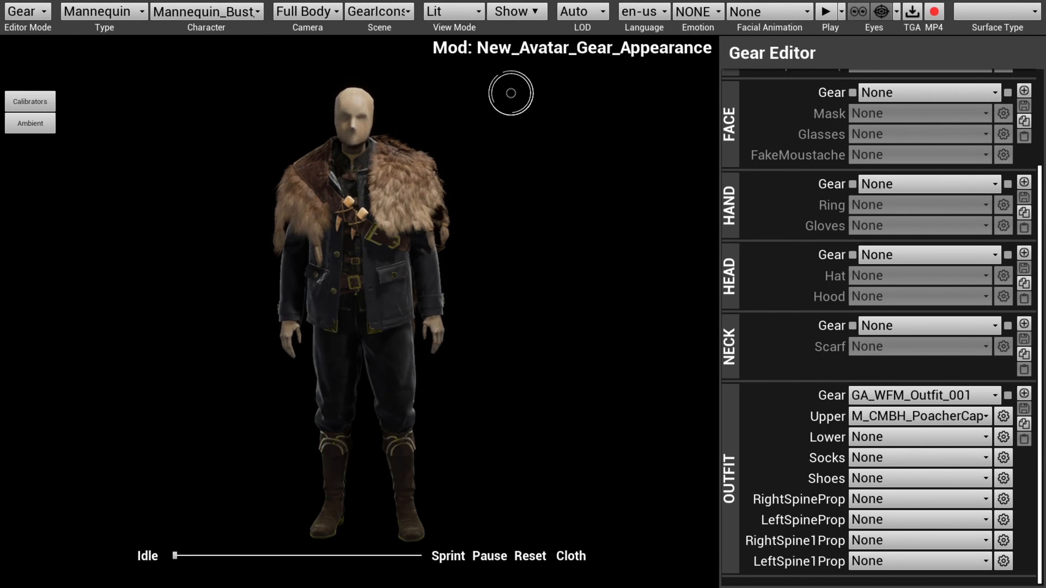
Frame the dressed mannequin from head to thighs in the preview for an icon screenshot.
{"action": "scroll", "coordinate": [511, 93], "scroll_direction": "up", "scroll_amount": 3}
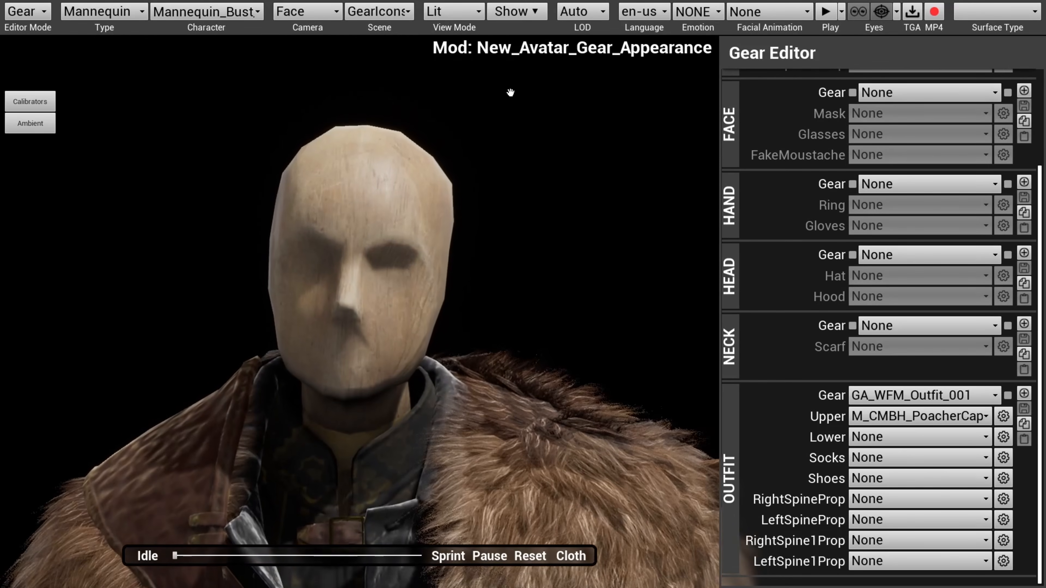
{"action": "scroll", "coordinate": [511, 93], "scroll_direction": "down", "scroll_amount": 1}
{"action": "scroll", "coordinate": [511, 93], "scroll_direction": "down", "scroll_amount": 1}
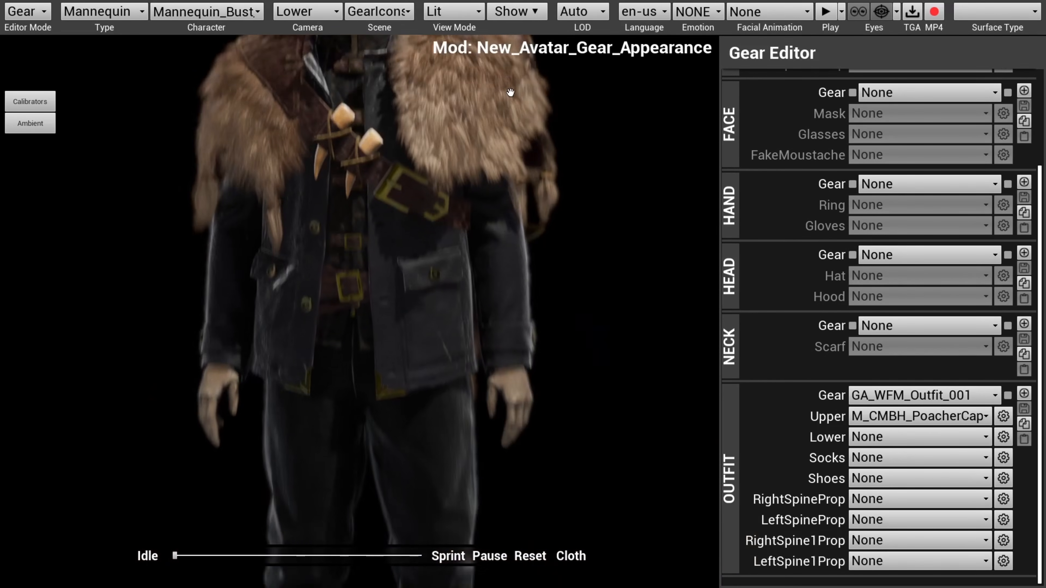
{"action": "scroll", "coordinate": [511, 93], "scroll_direction": "down", "scroll_amount": 1}
{"action": "scroll", "coordinate": [511, 92], "scroll_direction": "down", "scroll_amount": 1}
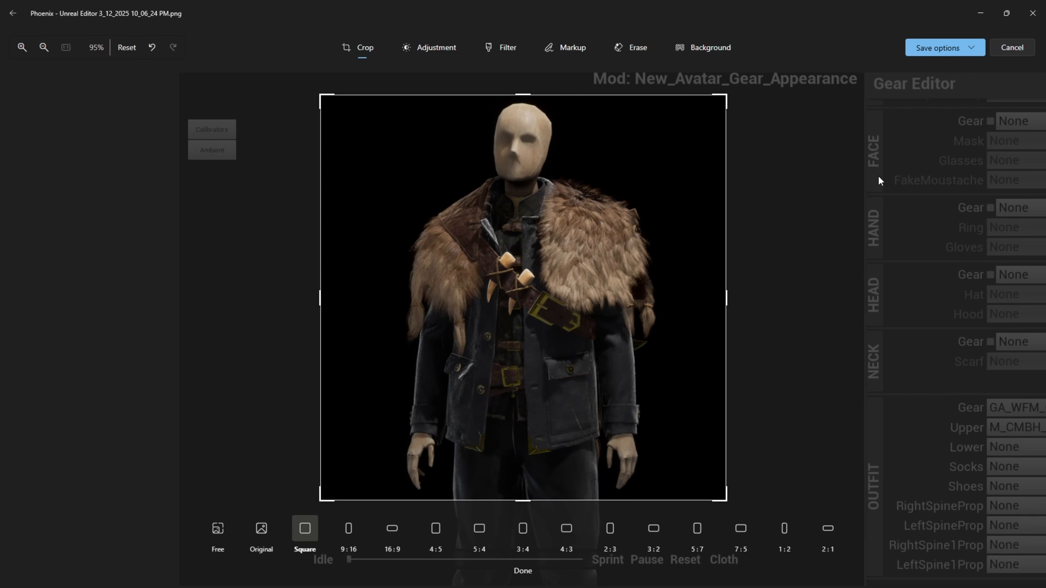
Save the square-cropped mannequin screenshot over the original and import it into the New_Avatar_Gear_Appearance Content folder.
{"action": "left_click", "coordinate": [943, 47]}
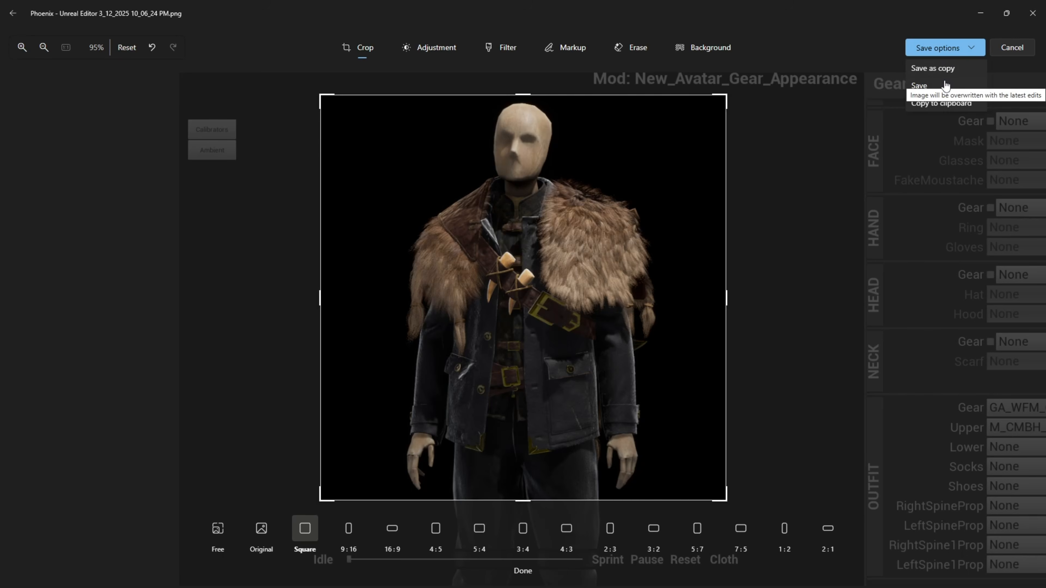
{"action": "left_click", "coordinate": [945, 85]}
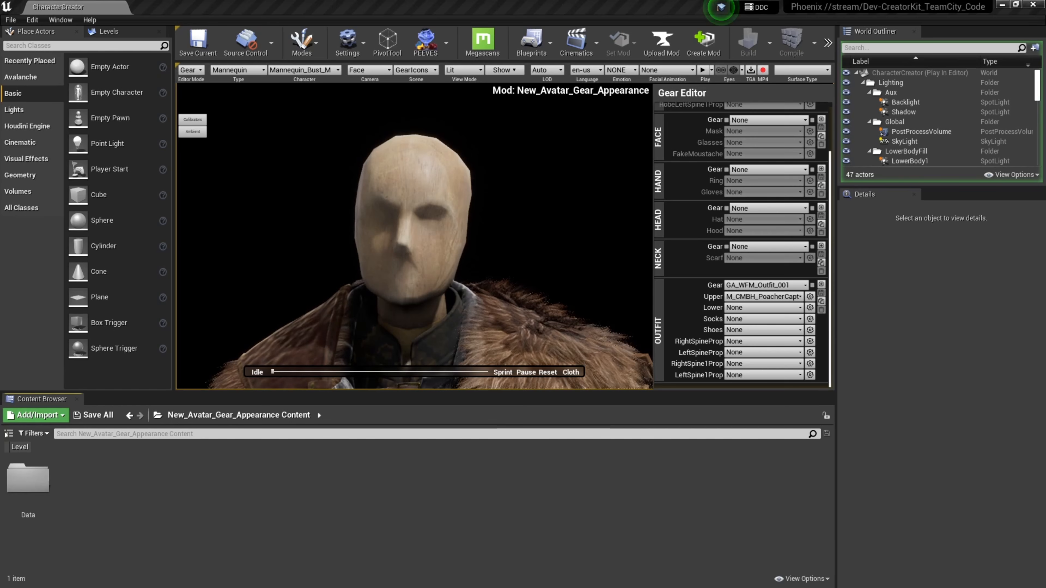
{"action": "left_click_drag", "start_coordinate": [948, 277], "coordinate": [101, 488]}
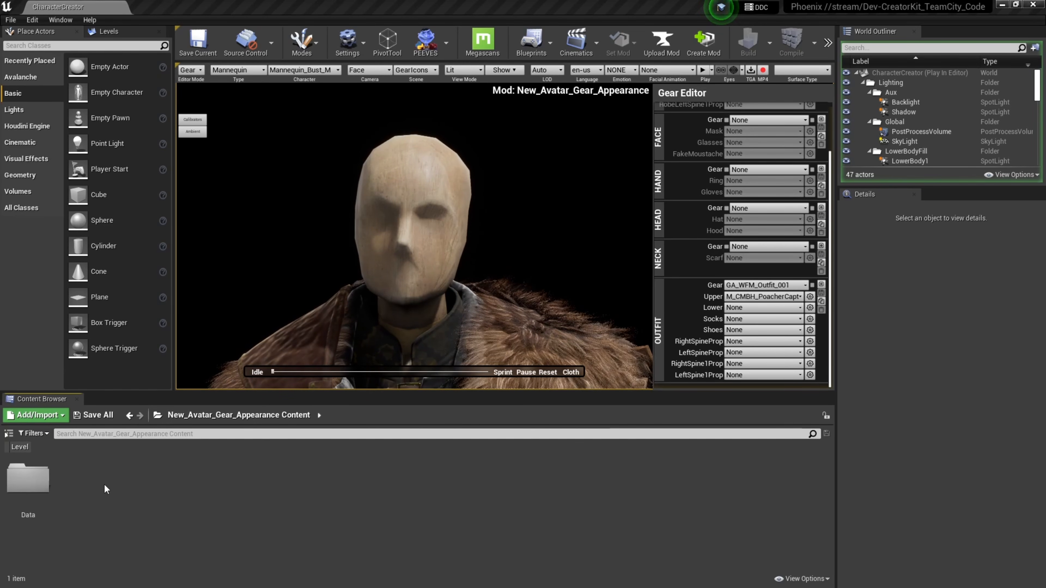
Rename the imported icon texture as UI_T_GA_WFM_Outfit_001_M.
{"action": "double_click", "coordinate": [94, 516]}
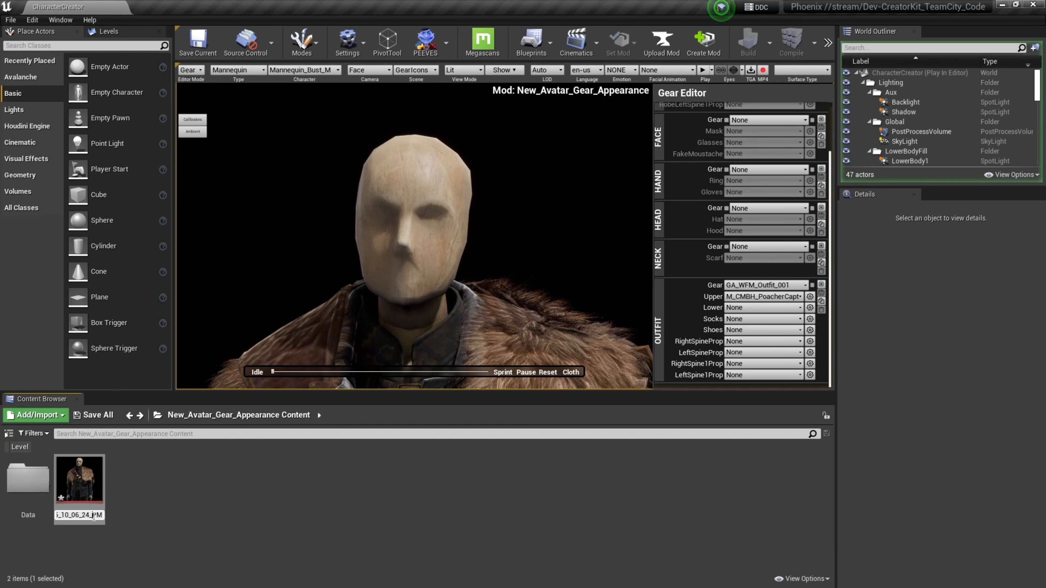
{"action": "key", "text": "ctrl+a"}
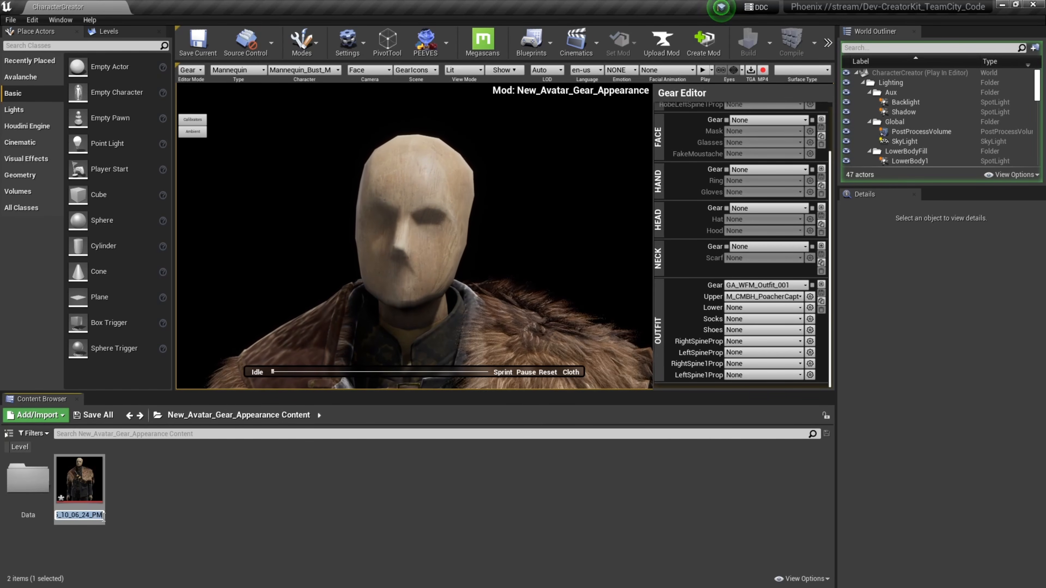
{"action": "type", "text": "Phoenix_-"}
{"action": "key", "text": "ctrl+v"}
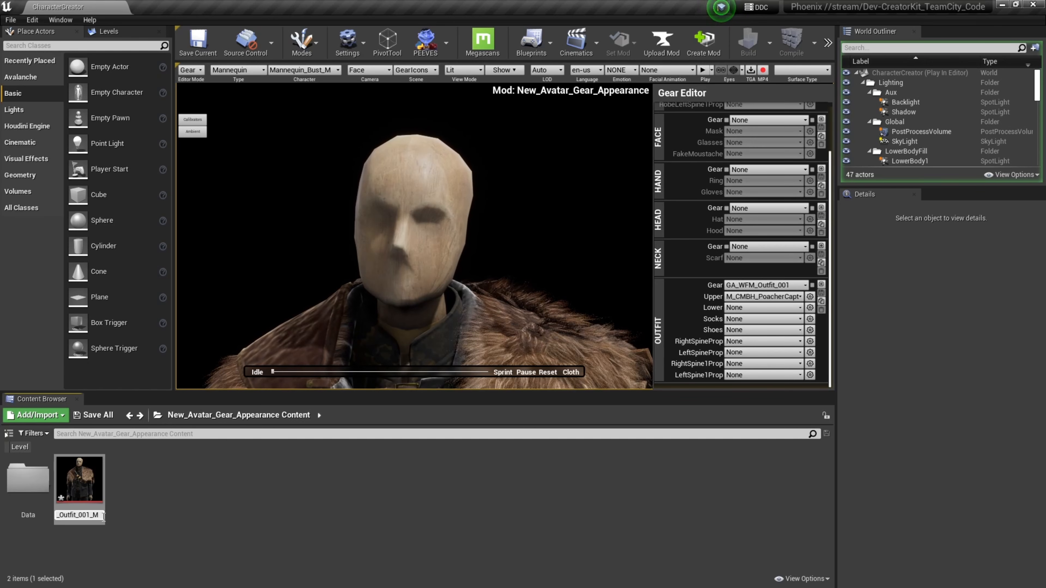
{"action": "key", "text": "Left"}
{"action": "key", "text": "Left"}
{"action": "key", "text": "Left"}
{"action": "key", "text": "Left"}
{"action": "key", "text": "Left"}
{"action": "key", "text": "Left"}
{"action": "key", "text": "Left"}
{"action": "key", "text": "Left"}
{"action": "key", "text": "Left"}
{"action": "key", "text": "Left"}
{"action": "key", "text": "Left"}
{"action": "key", "text": "Left"}
{"action": "key", "text": "Left"}
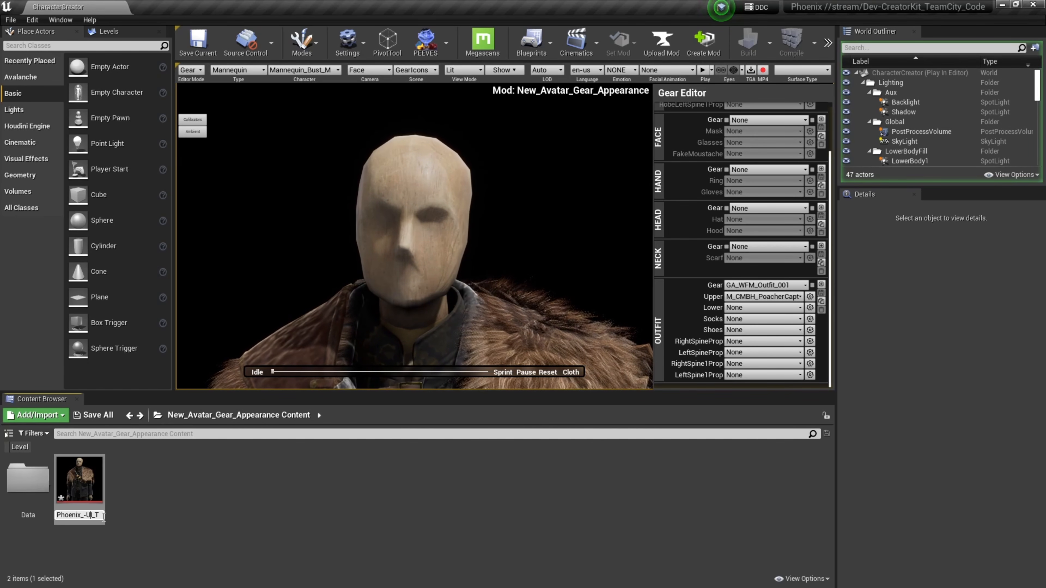
{"action": "key", "text": "BackSpace"}
{"action": "key", "text": "BackSpace"}
{"action": "key", "text": "BackSpace"}
{"action": "key", "text": "BackSpace"}
{"action": "key", "text": "BackSpace"}
{"action": "key", "text": "BackSpace"}
{"action": "key", "text": "BackSpace"}
{"action": "key", "text": "BackSpace"}
{"action": "key", "text": "BackSpace"}
{"action": "key", "text": "Return"}
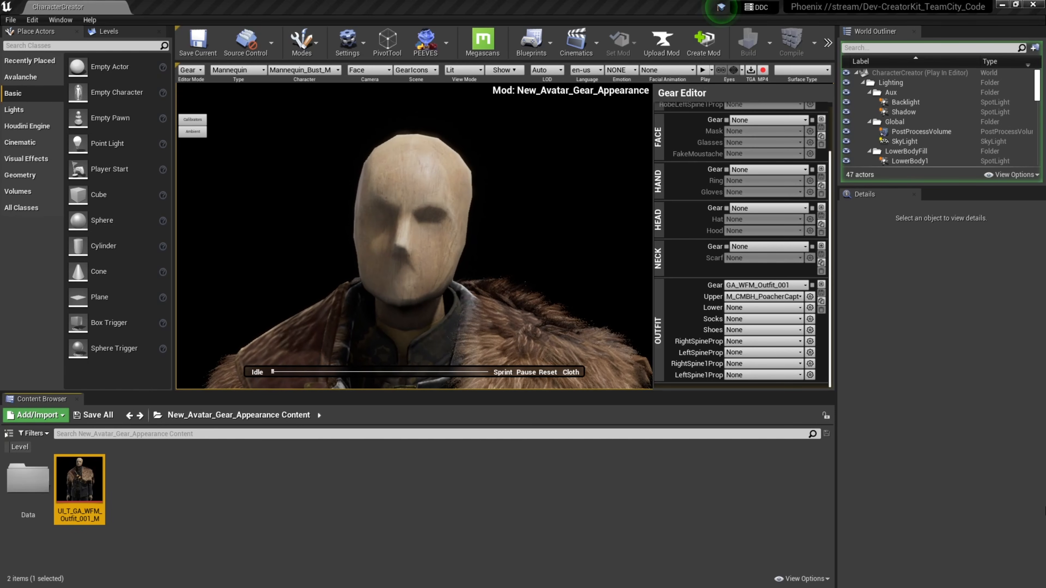
{"action": "left_click", "coordinate": [225, 524]}
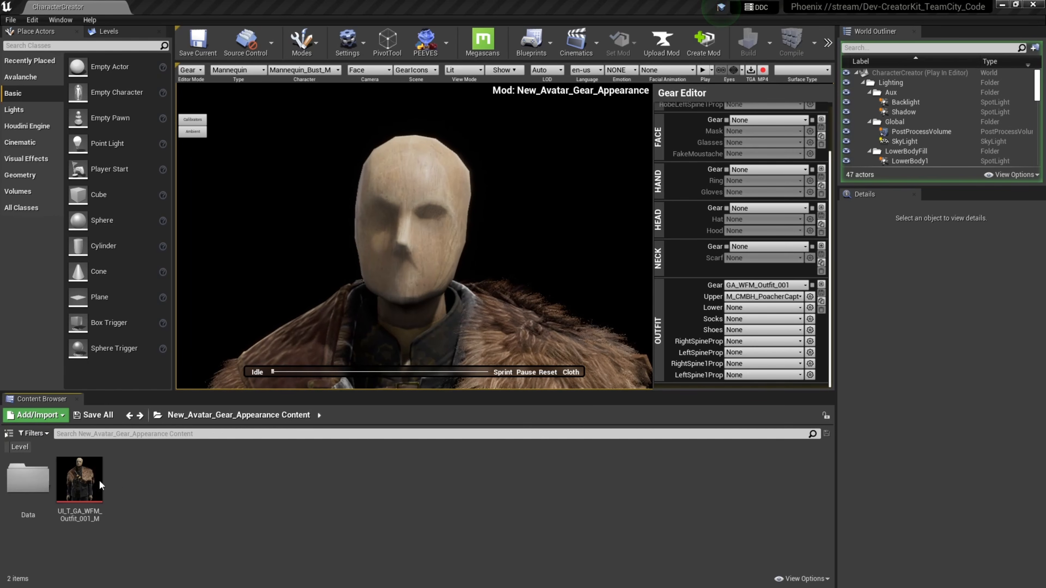
Create a data table with the IconInfo row structure beside the icon texture and name it DT_WFM_Outfit_001_M.
{"action": "mouse_move", "coordinate": [90, 492]}
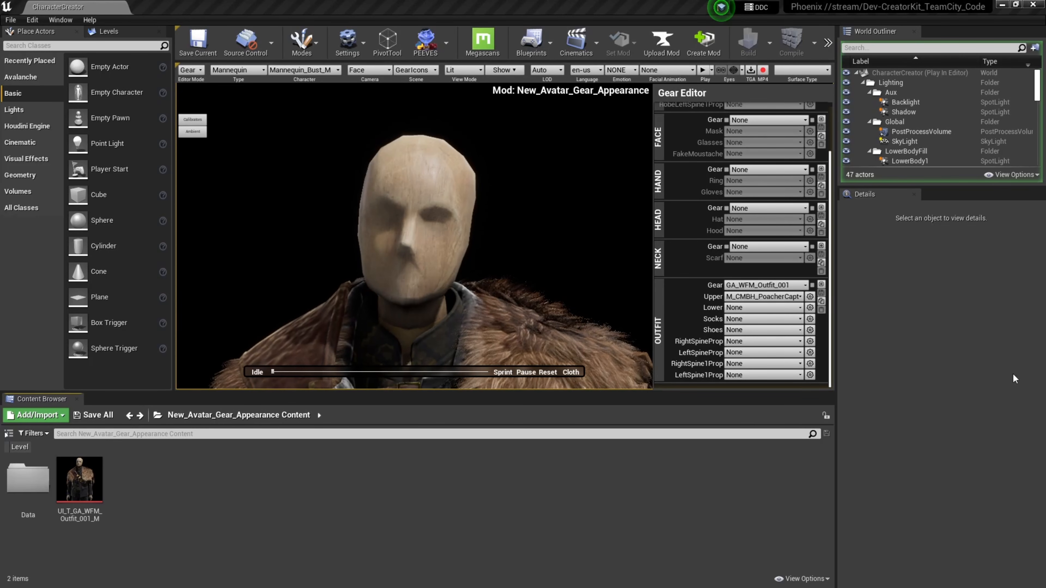
{"action": "right_click", "coordinate": [150, 480]}
{"action": "mouse_move", "coordinate": [193, 407]}
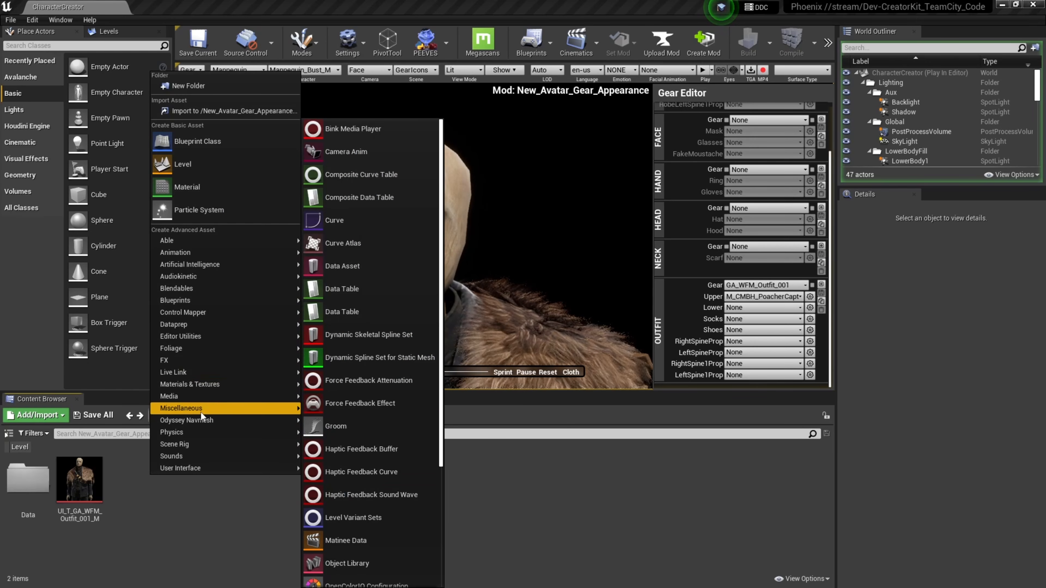
{"action": "left_click", "coordinate": [386, 291]}
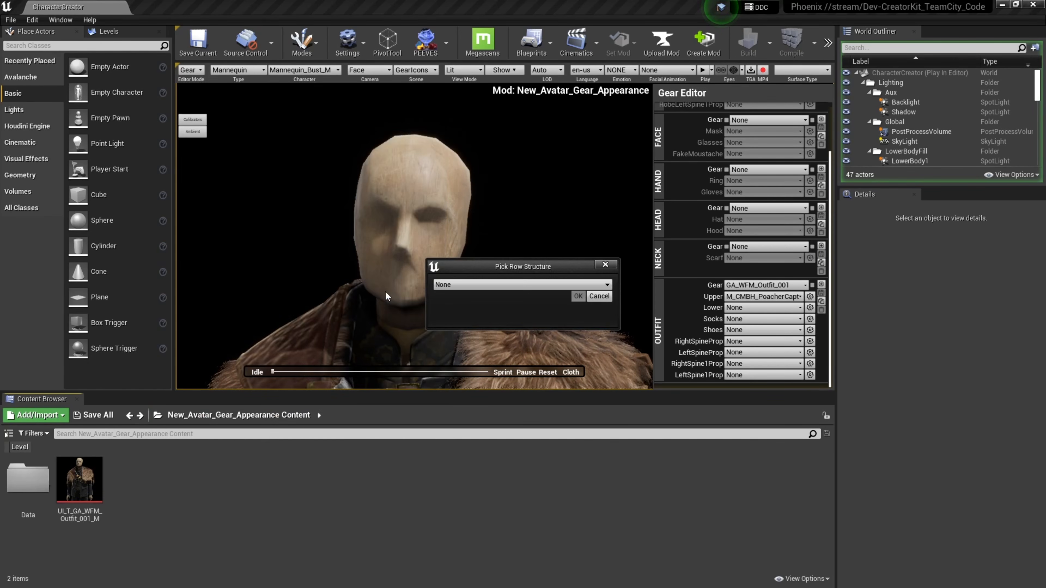
{"action": "left_click", "coordinate": [528, 289]}
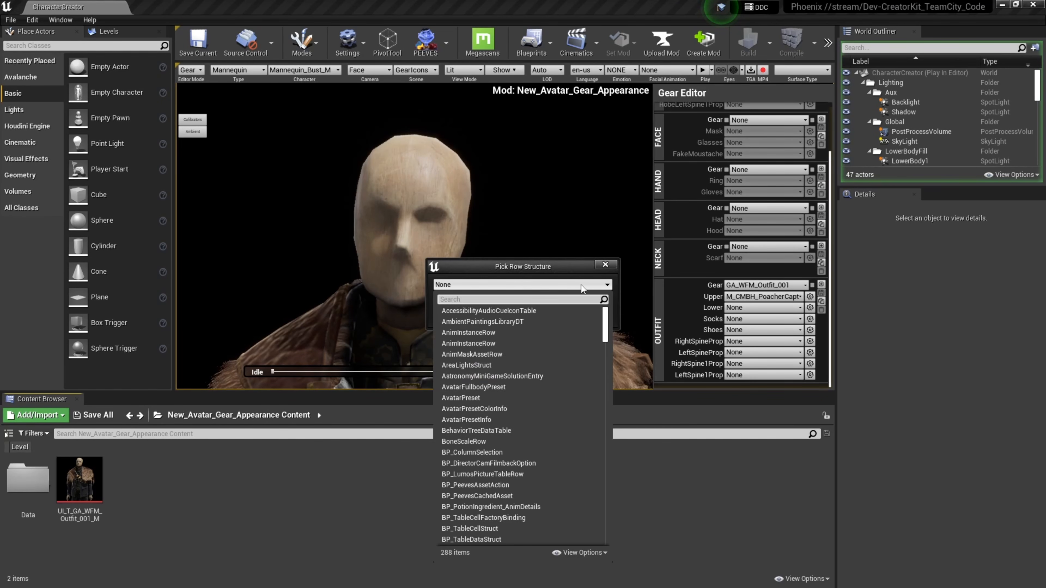
{"action": "type", "text": "icon"}
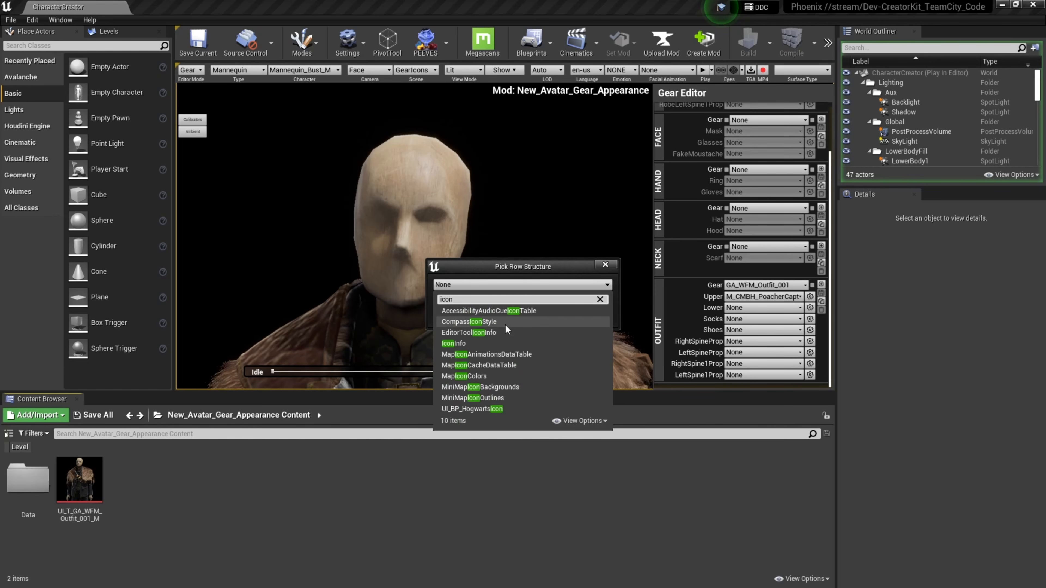
{"action": "left_click", "coordinate": [453, 343]}
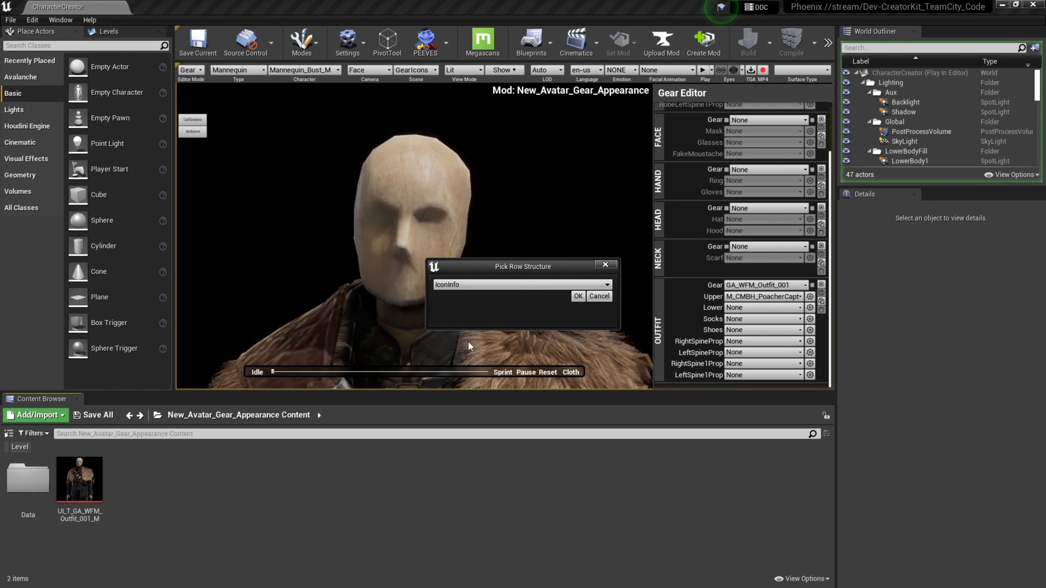
{"action": "left_click", "coordinate": [578, 297]}
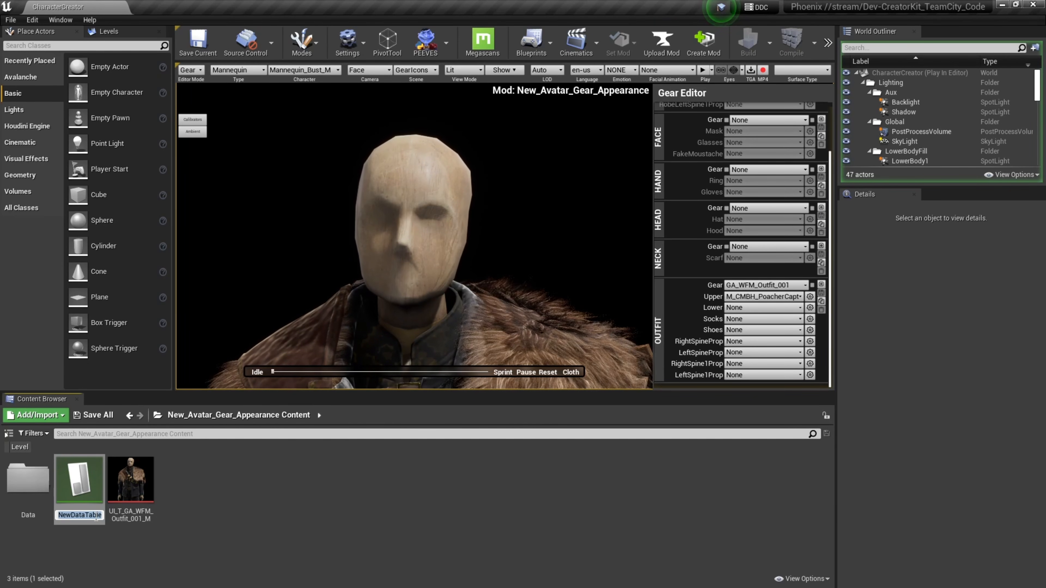
{"action": "type", "text": "DT_"}
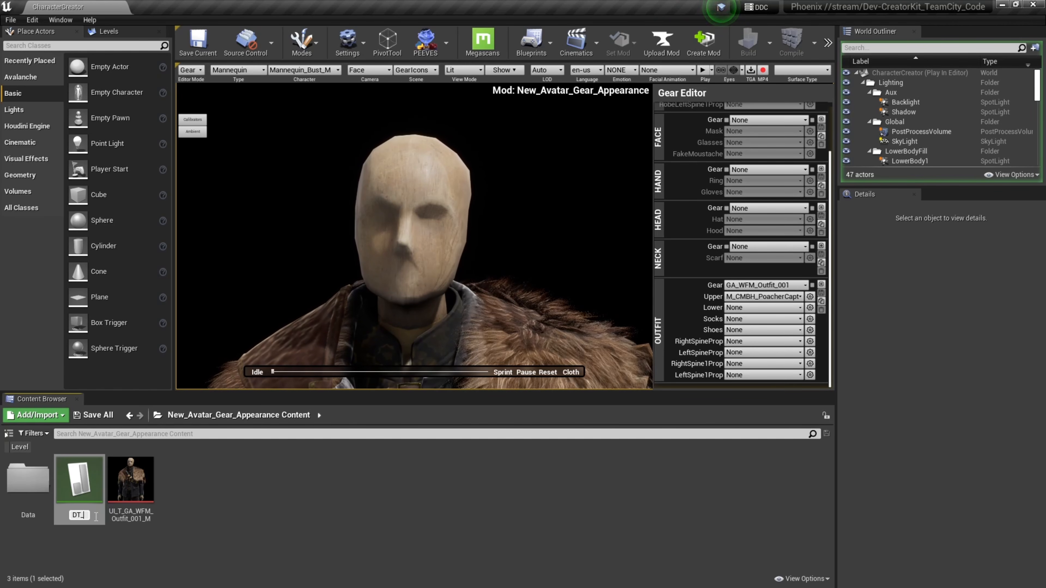
{"action": "type", "text": "_GA_WFM_Outfit_001_M"}
{"action": "key", "text": "Return"}
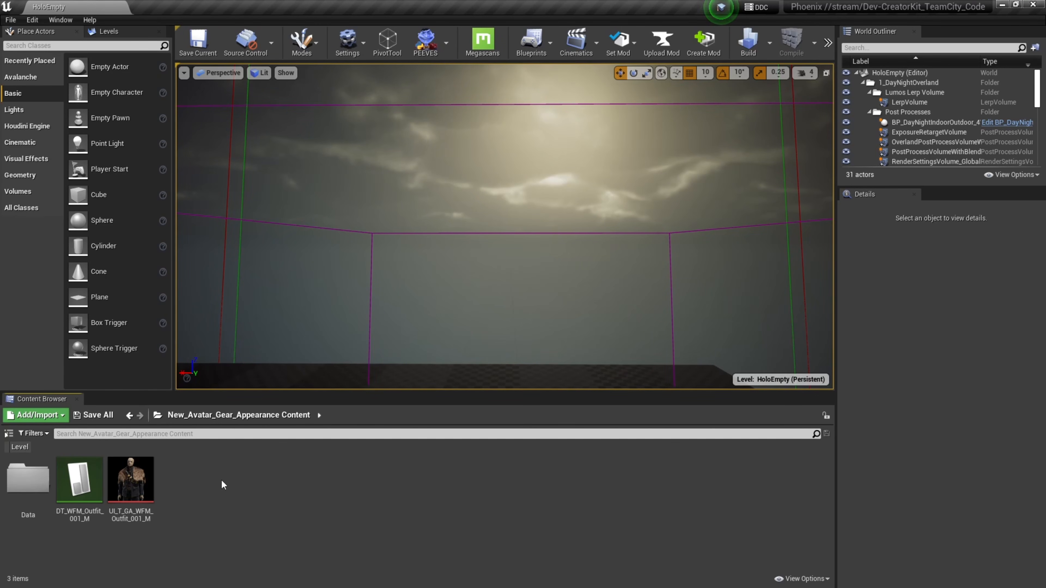
Create a Blueprint class with ModMutator as its parent in the mod's Content folder and name it BP_ModMutator.
{"action": "right_click", "coordinate": [191, 469]}
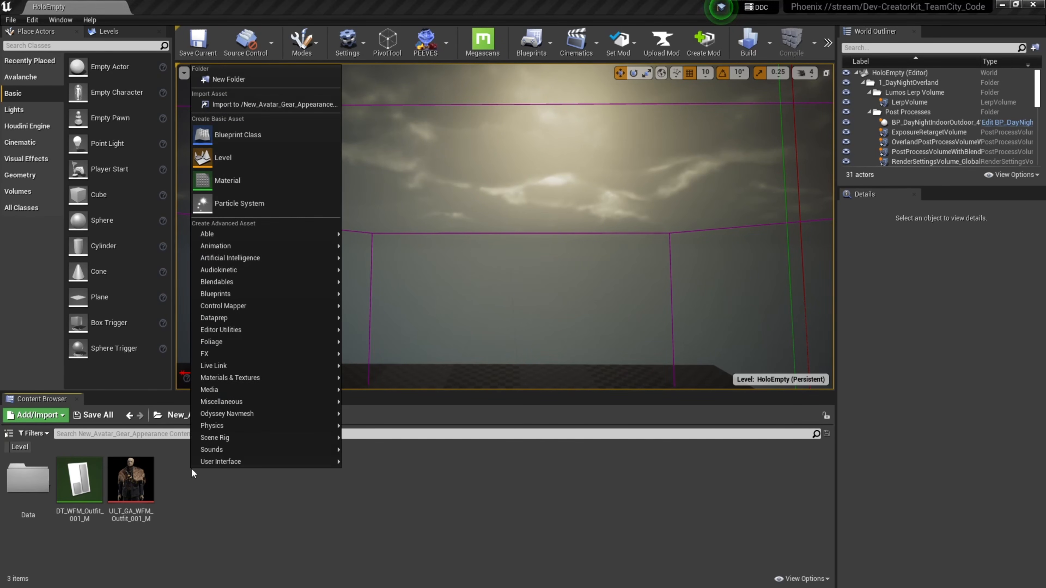
{"action": "left_click", "coordinate": [253, 142]}
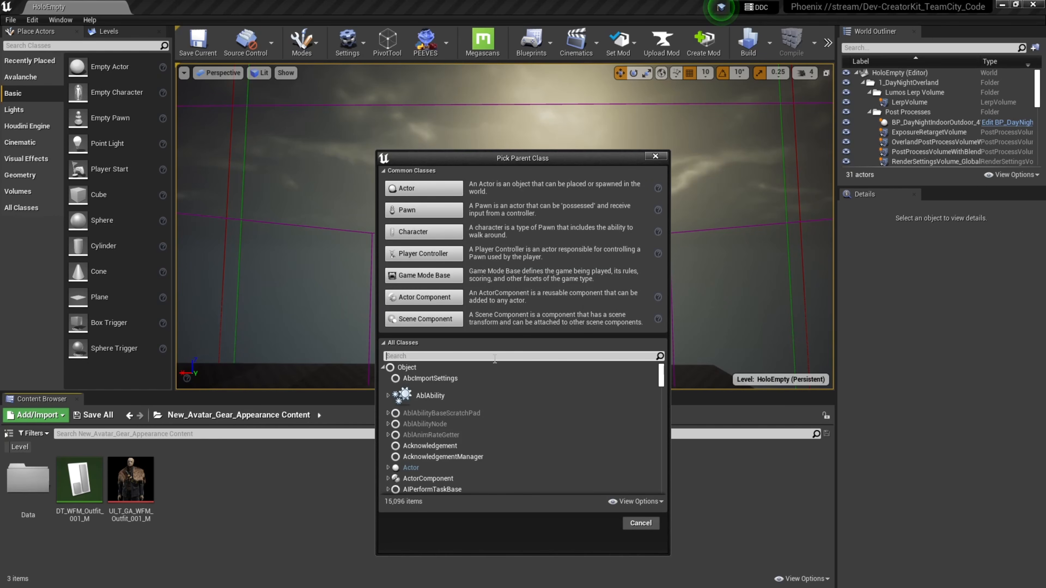
{"action": "type", "text": "ModMu"}
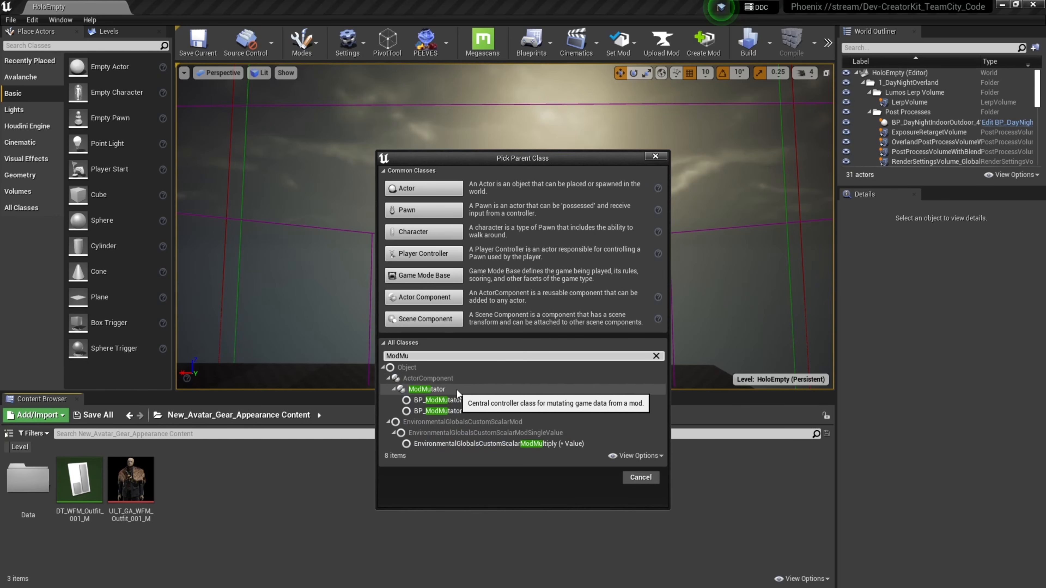
{"action": "left_click", "coordinate": [449, 389]}
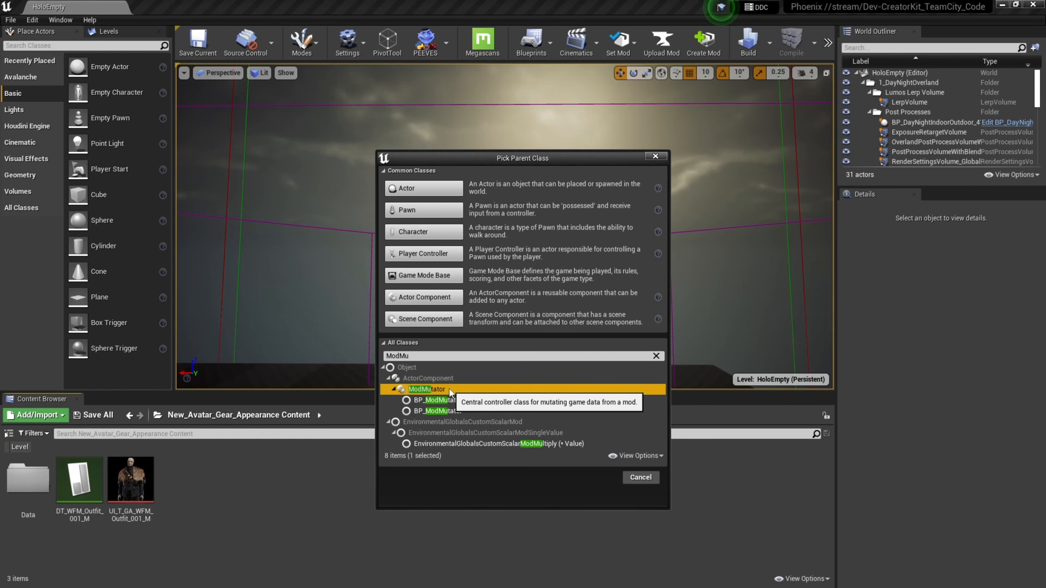
{"action": "left_click", "coordinate": [597, 478]}
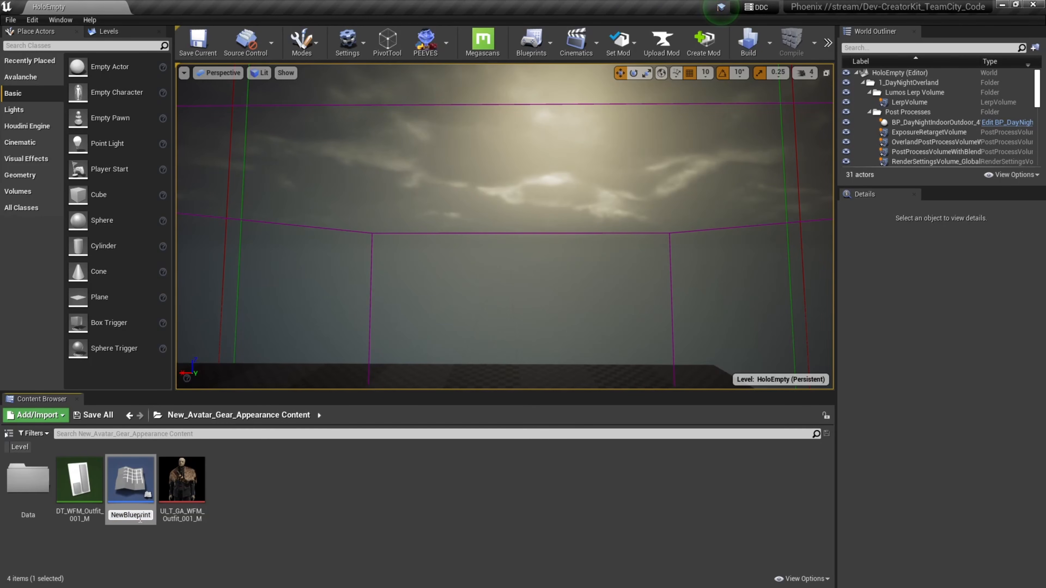
{"action": "type", "text": "B"}
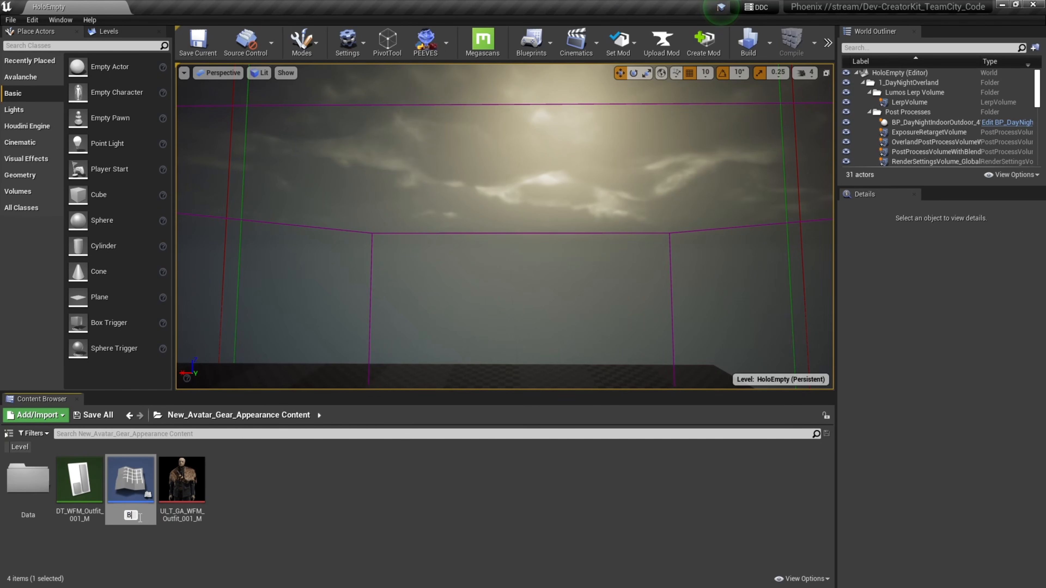
{"action": "type", "text": "P_ModMutator"}
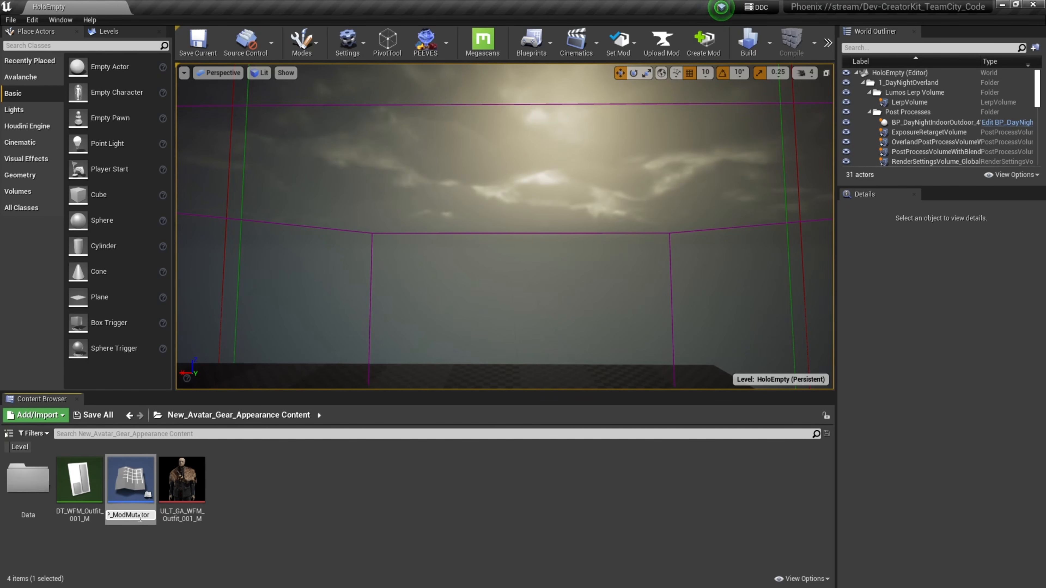
{"action": "key", "text": "Return"}
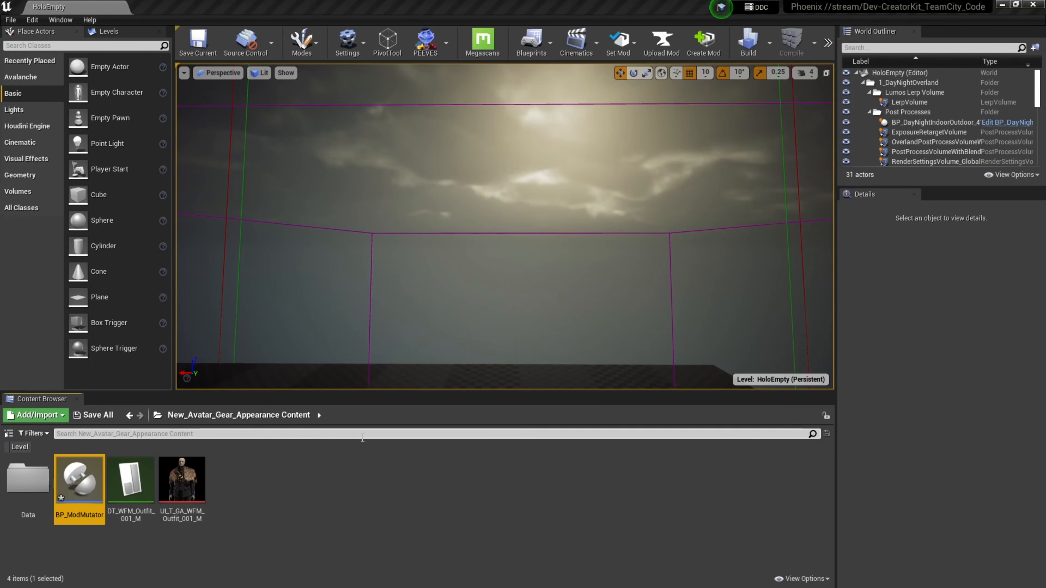
Open BP_ModMutator and add a Data Table Extensions element with UI_DT_Icons as its Table to Add To.
{"action": "double_click", "coordinate": [88, 483]}
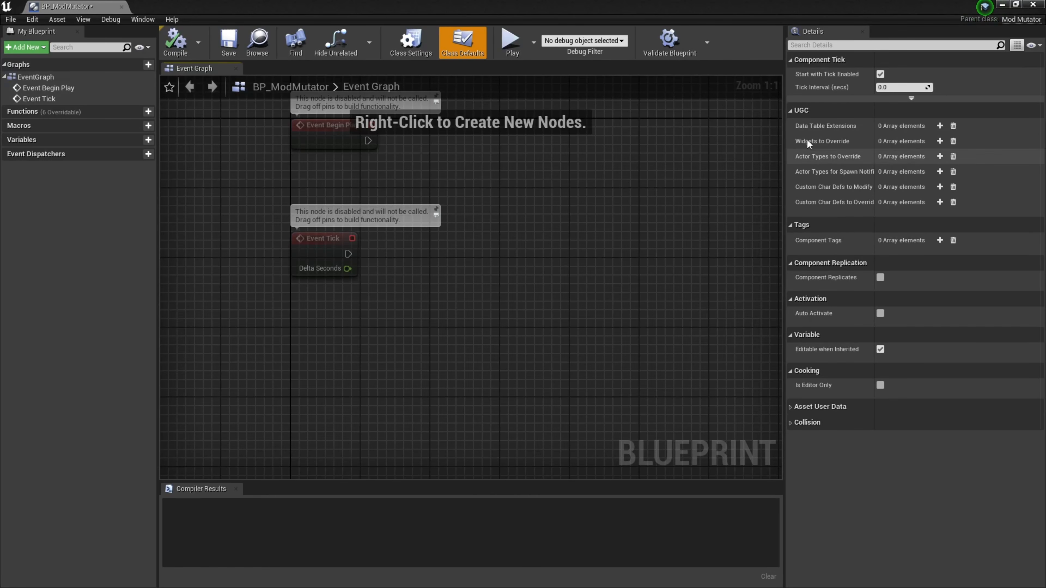
{"action": "left_click", "coordinate": [939, 126]}
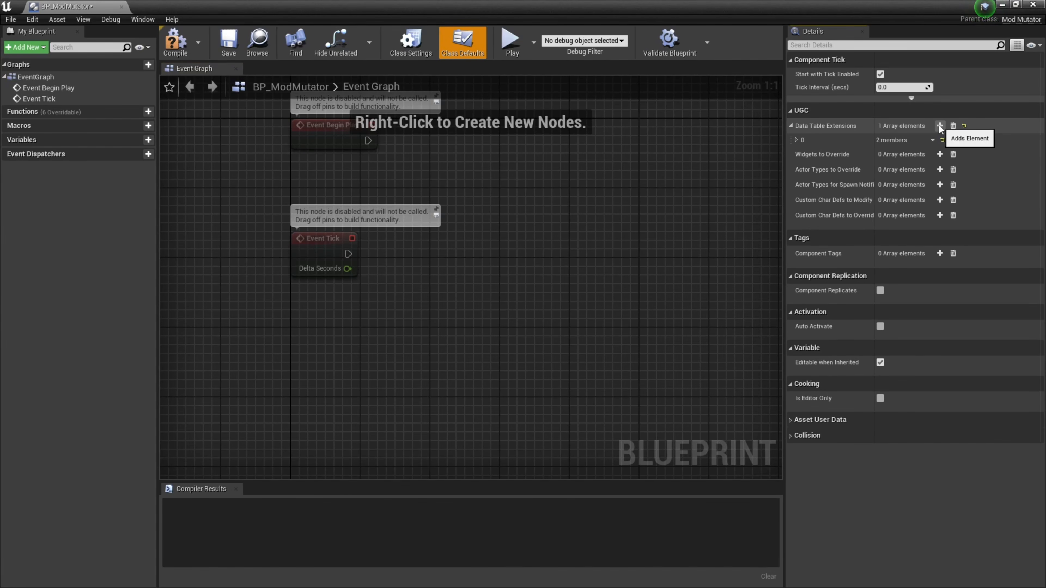
{"action": "left_click", "coordinate": [797, 139]}
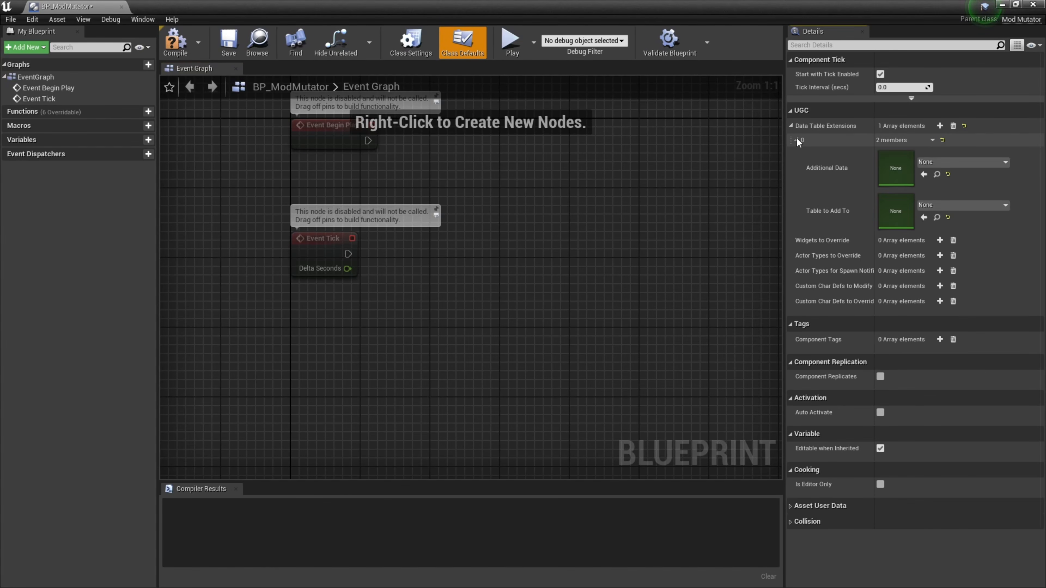
{"action": "left_click", "coordinate": [946, 204]}
{"action": "type", "text": "icons"}
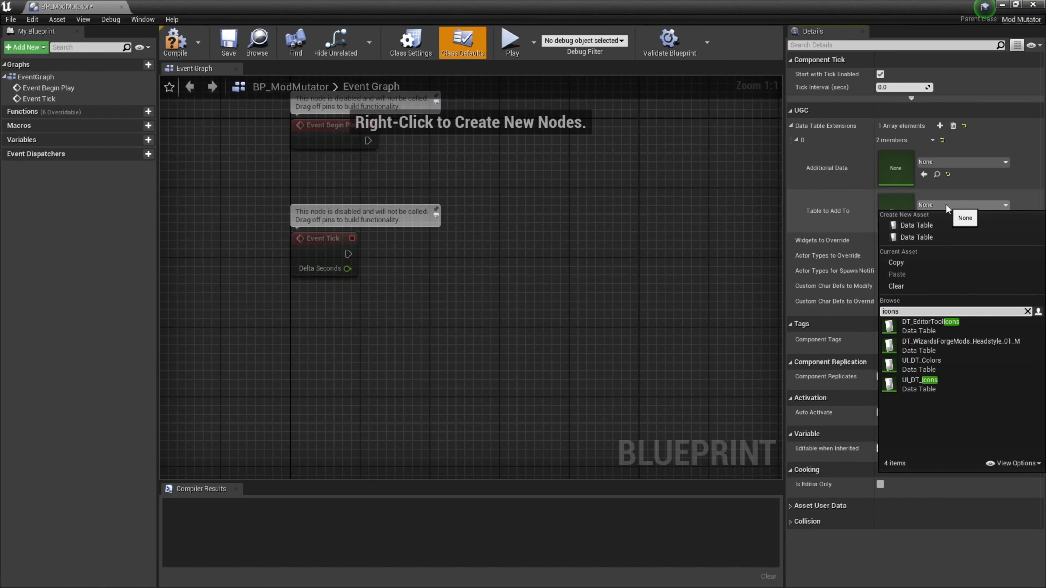
{"action": "left_click", "coordinate": [941, 385]}
Assign the DT_WFM_Outfit_001_M data table as the extension's Additional Data in BP_ModMutator.
{"action": "left_click_drag", "start_coordinate": [884, 7], "coordinate": [668, 61]}
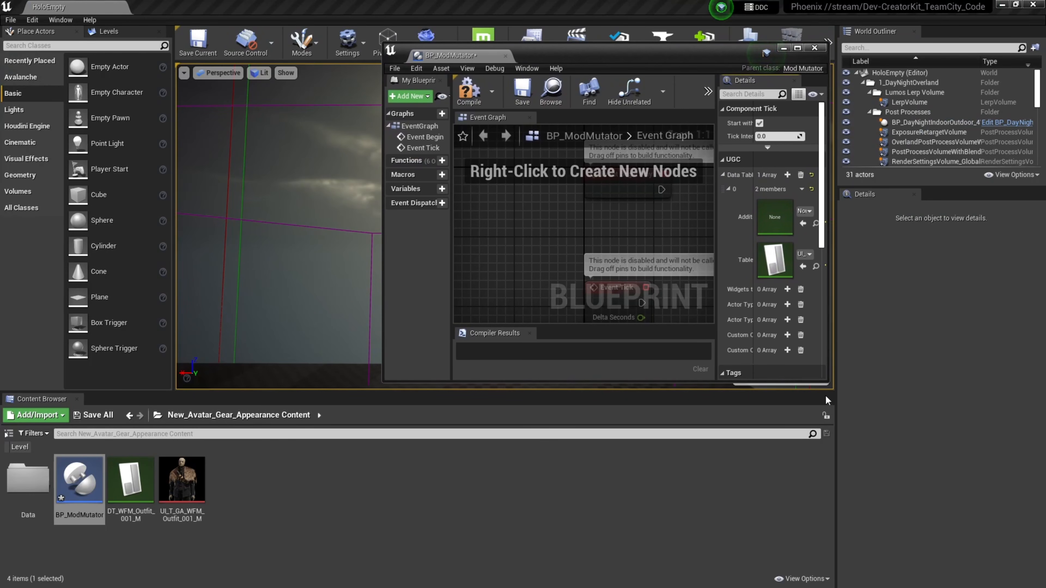
{"action": "left_click_drag", "start_coordinate": [890, 435], "coordinate": [1016, 451]}
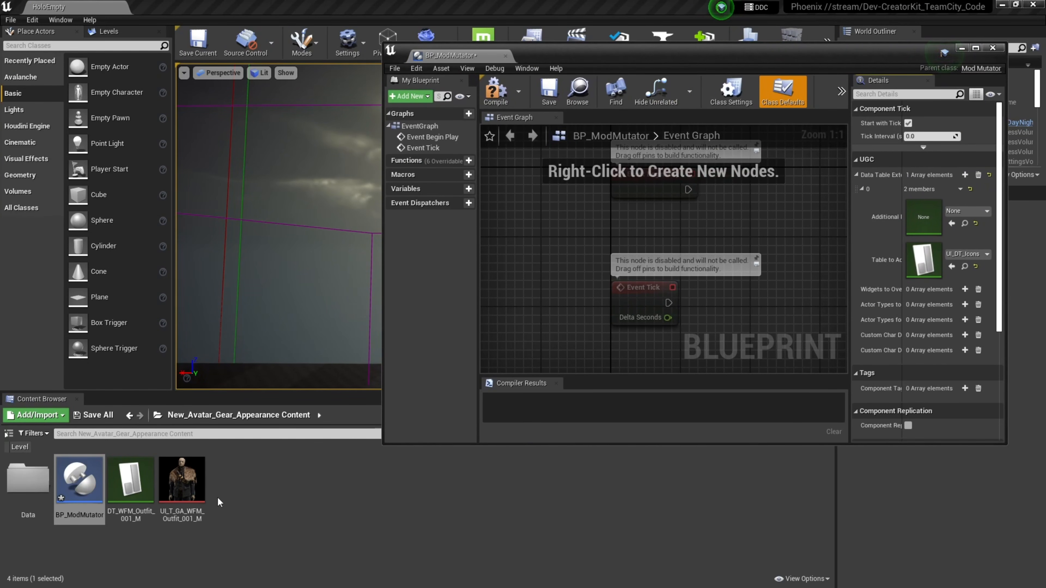
{"action": "left_click", "coordinate": [128, 495]}
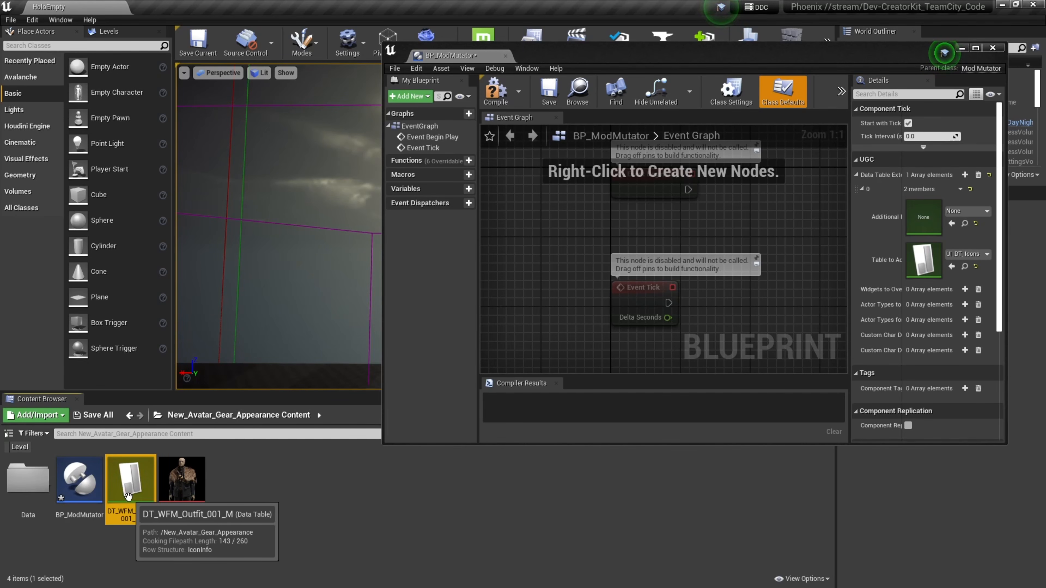
{"action": "left_click", "coordinate": [951, 223]}
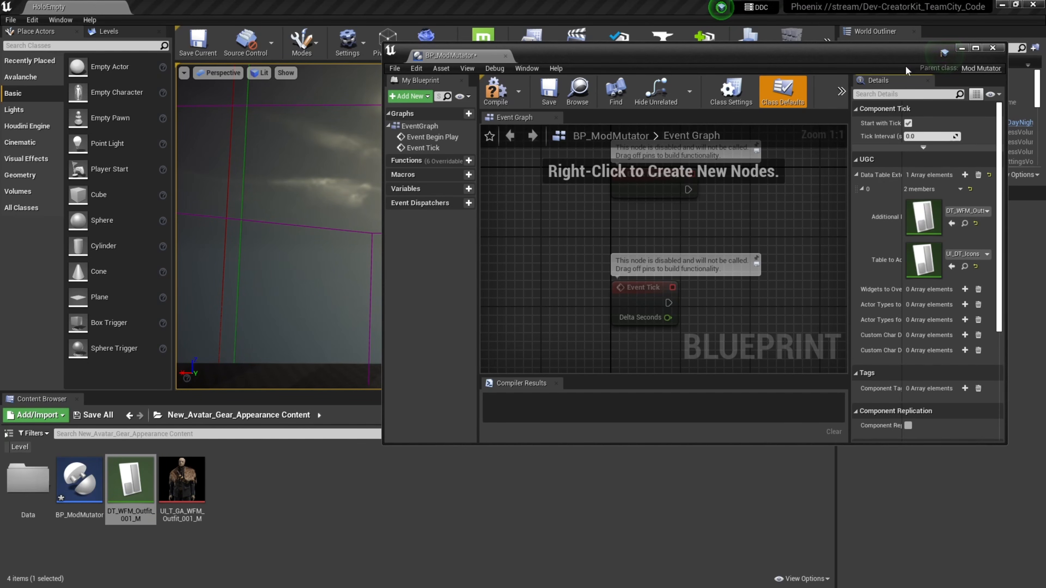
{"action": "double_click", "coordinate": [895, 55]}
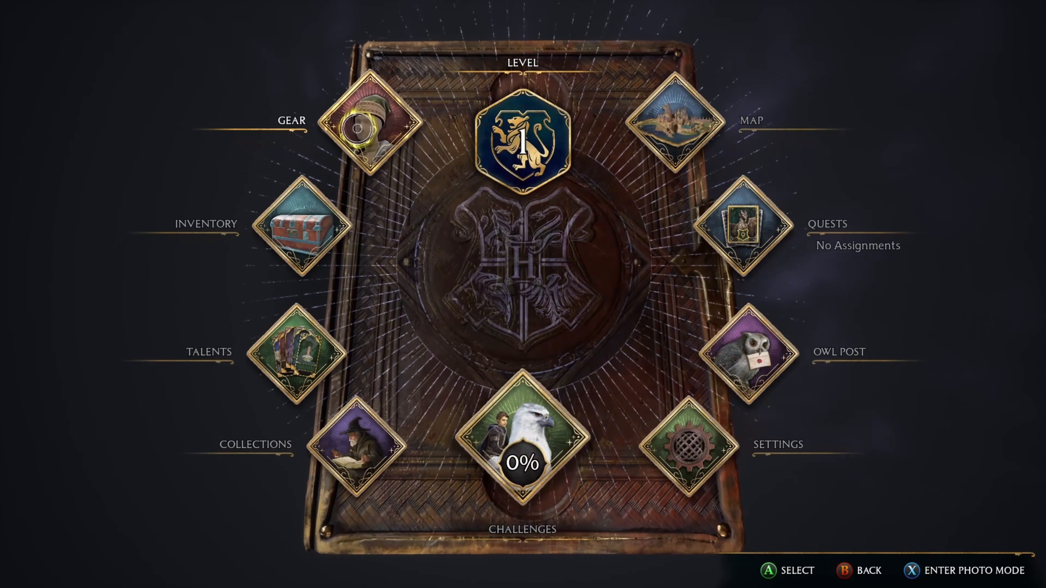
Open the character's gear and apply the Poacher Captain's Outfit as the outfit appearance.
{"action": "left_click", "coordinate": [374, 134]}
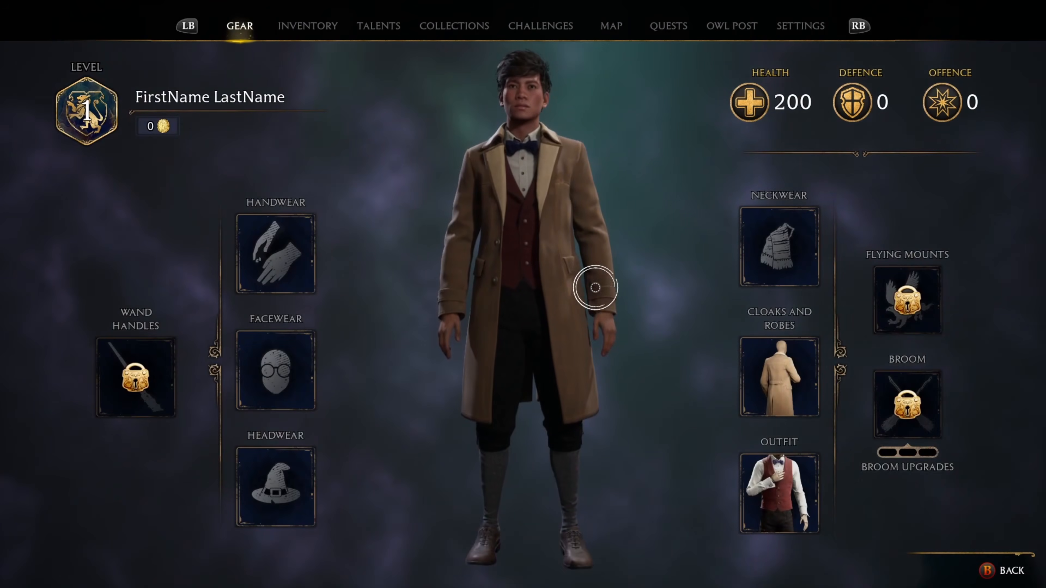
{"action": "left_click", "coordinate": [768, 482]}
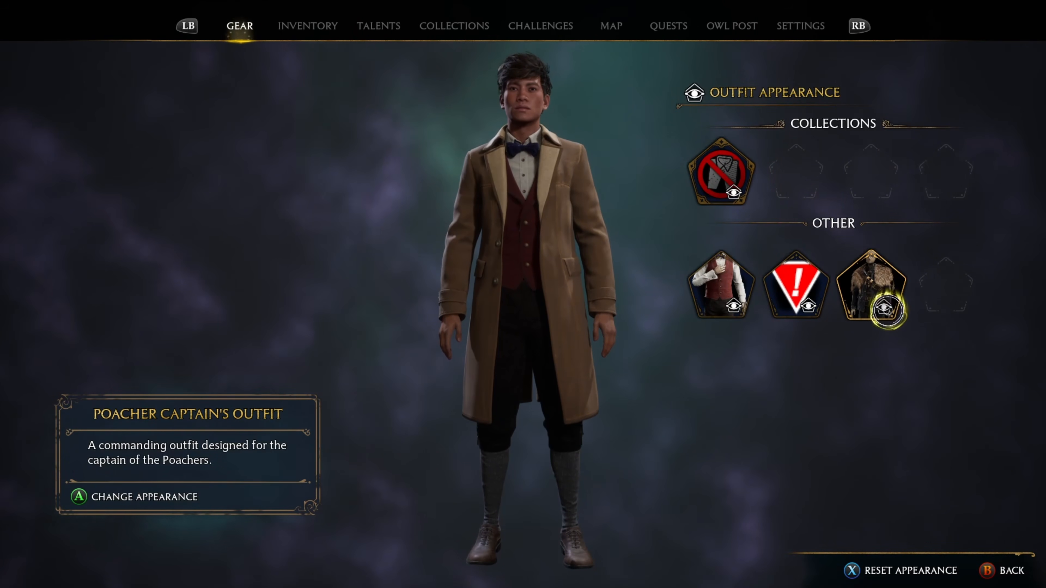
{"action": "left_click", "coordinate": [888, 310]}
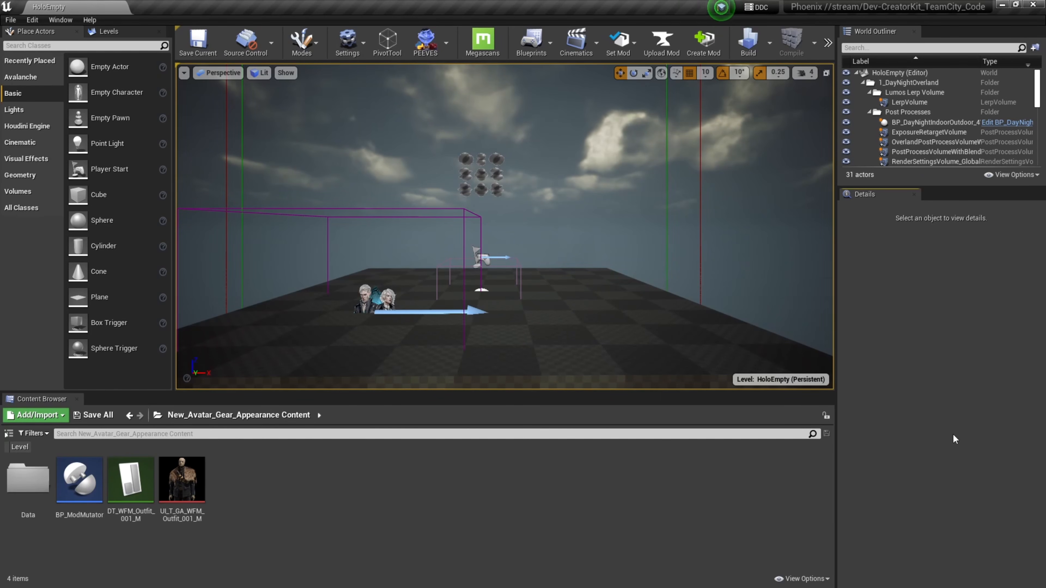
Start the CurseForge upload of New_Avatar_Gear_Appearance and set the mod name to Poacher Captain MAvatar Gear Appearanc.
{"action": "left_click", "coordinate": [665, 43]}
{"action": "left_click", "coordinate": [753, 43]}
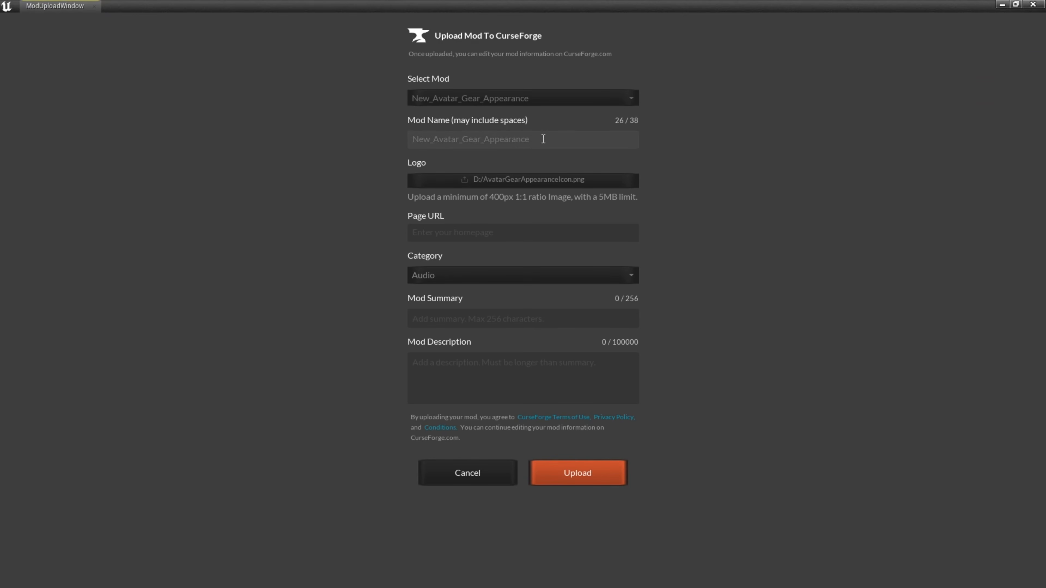
{"action": "left_click_drag", "start_coordinate": [543, 139], "coordinate": [506, 138]}
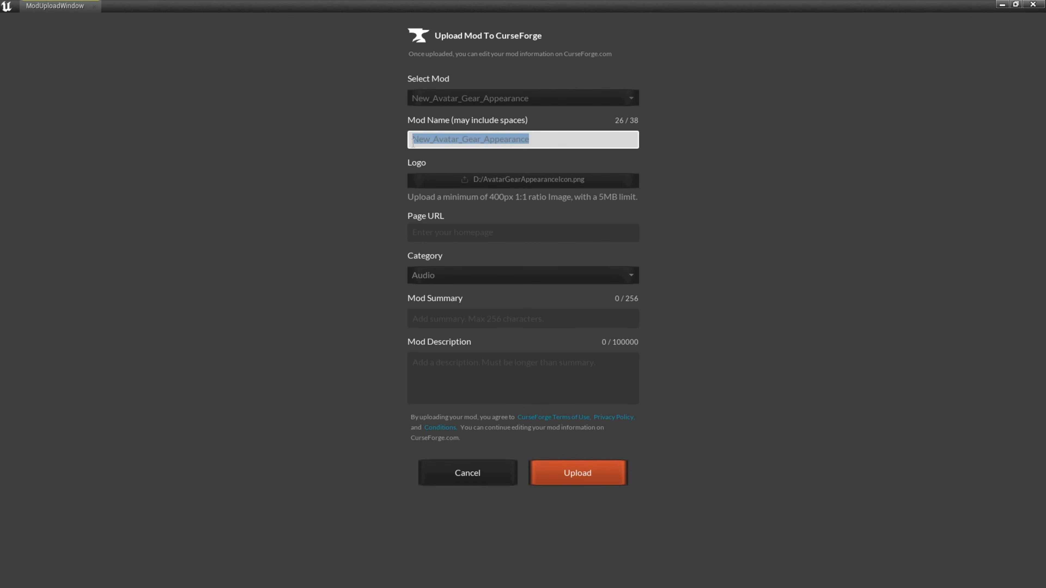
{"action": "type", "text": "Poa"}
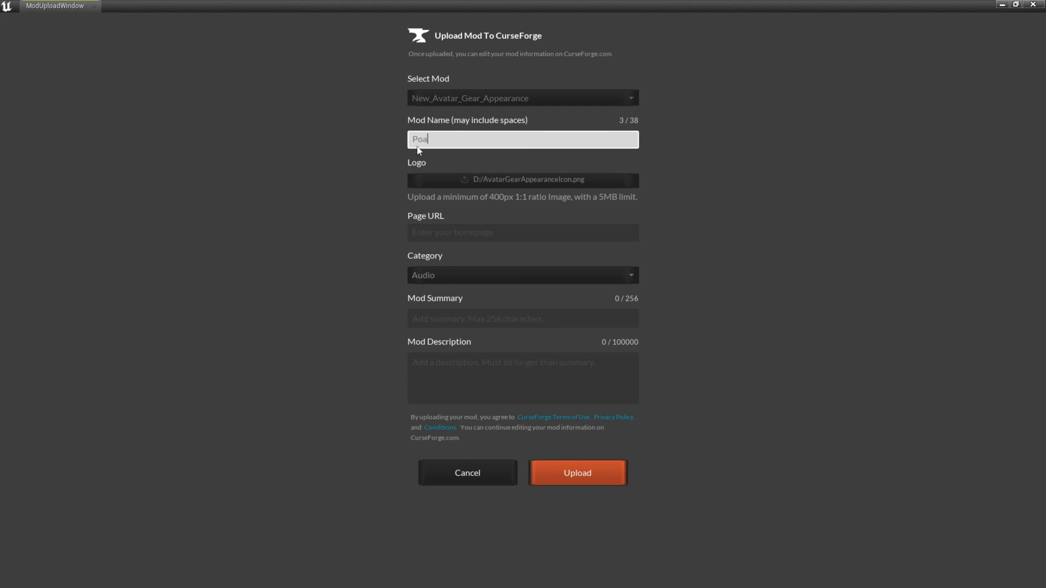
{"action": "type", "text": "cher Captain Avatar Gear Appearance"}
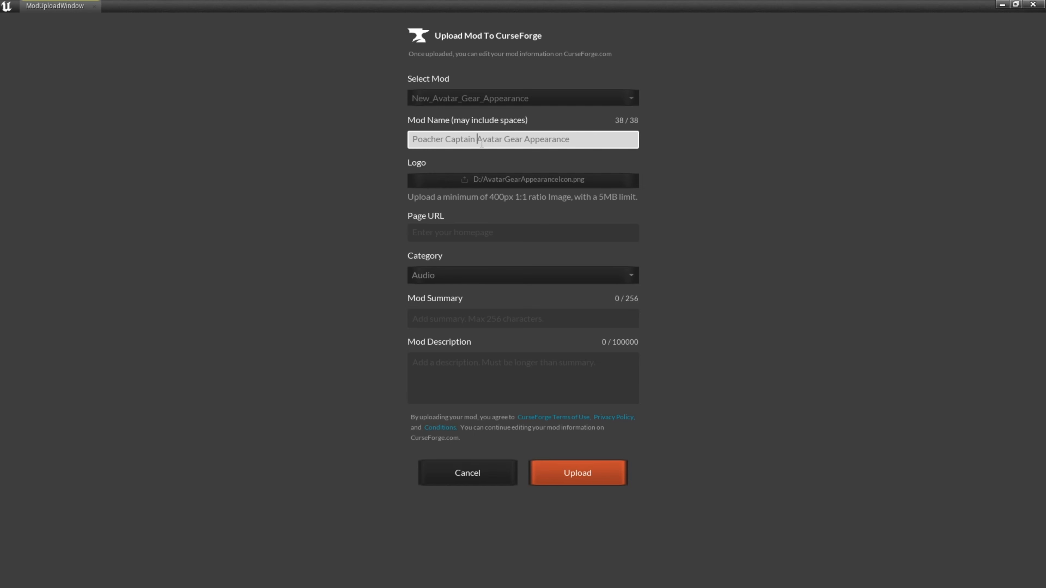
{"action": "type", "text": "M"}
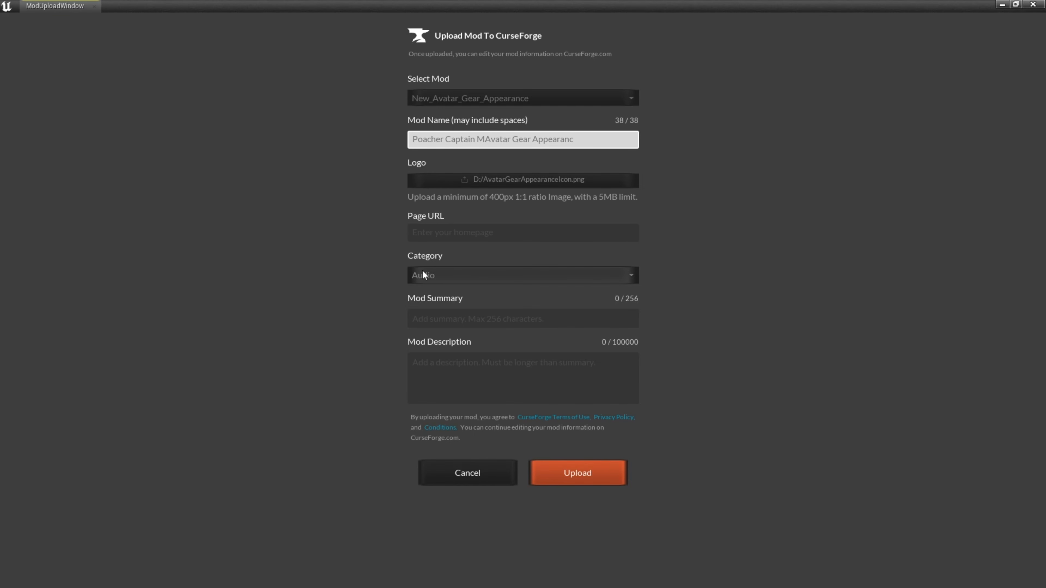
Set the mod's category to Fashion and enter the summary "Adds Gear Appearance to Male Avatar".
{"action": "left_click", "coordinate": [442, 277]}
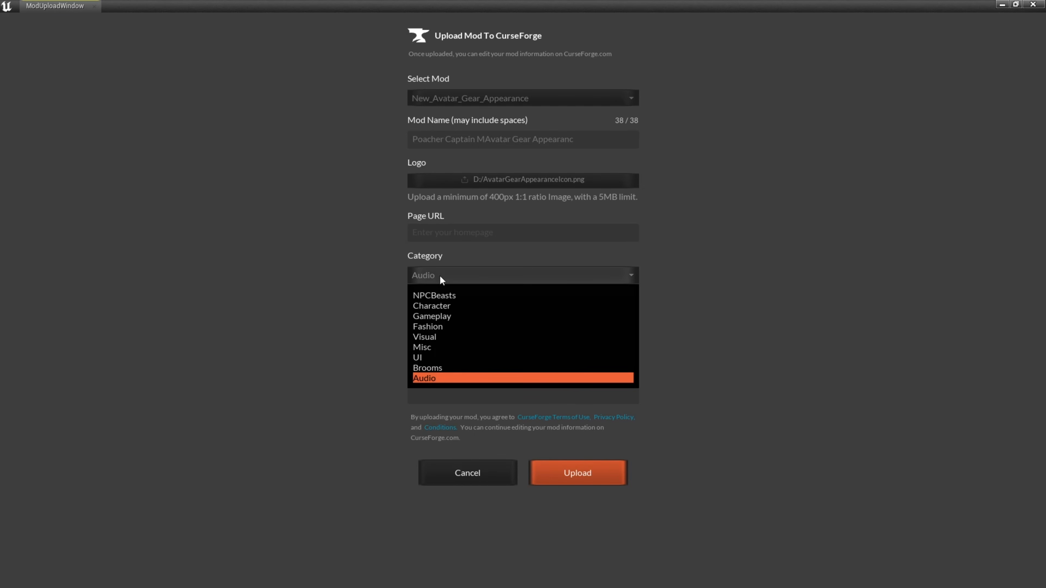
{"action": "left_click", "coordinate": [443, 327]}
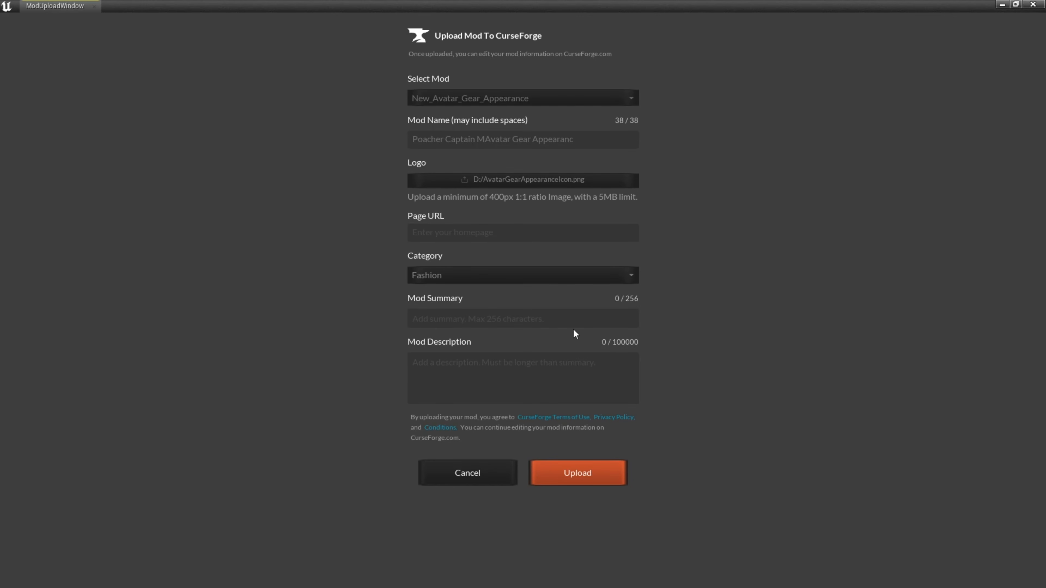
{"action": "left_click", "coordinate": [574, 315]}
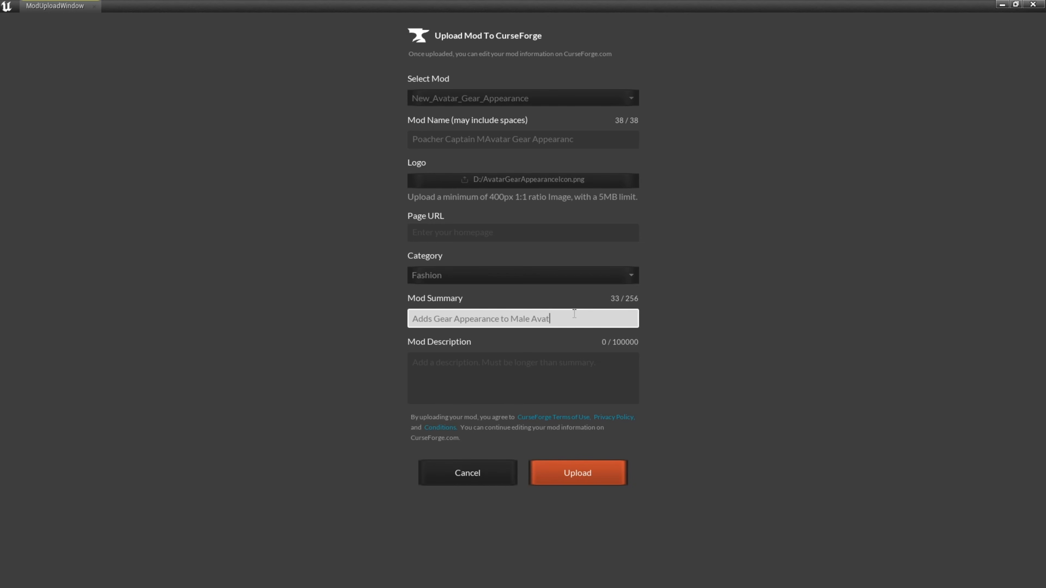
Describe the mod as an additional Male Avatar outfit gear appearance that unlocks automatically on activation, and upload it despite the validation errors.
{"action": "left_click", "coordinate": [553, 373]}
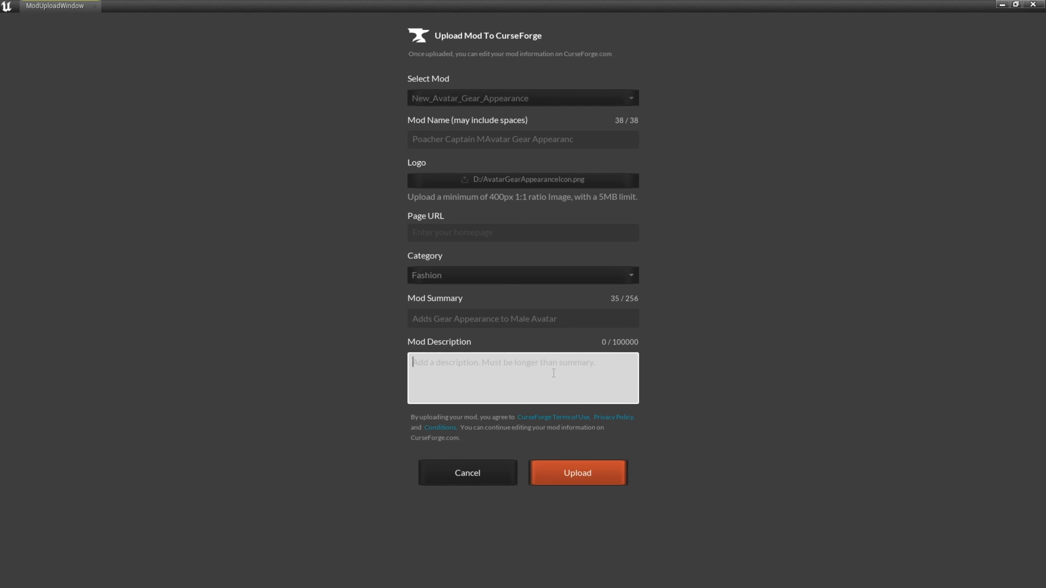
{"action": "type", "text": "Adds an additional Outfit Gear Appearance to the Male Avatar. This Gear Appearance will unlock automatically once this mod is activated."}
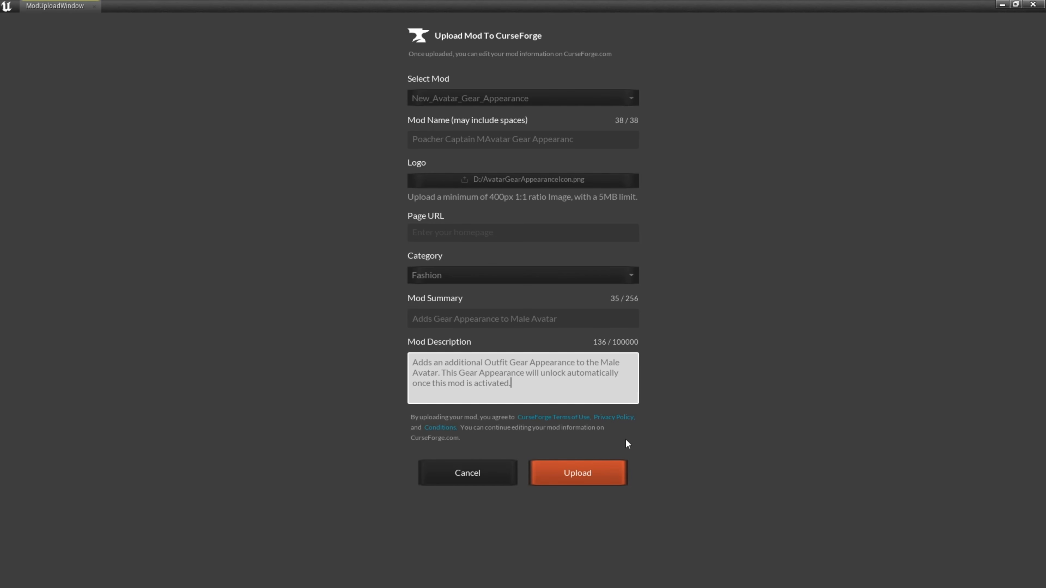
{"action": "left_click", "coordinate": [584, 475]}
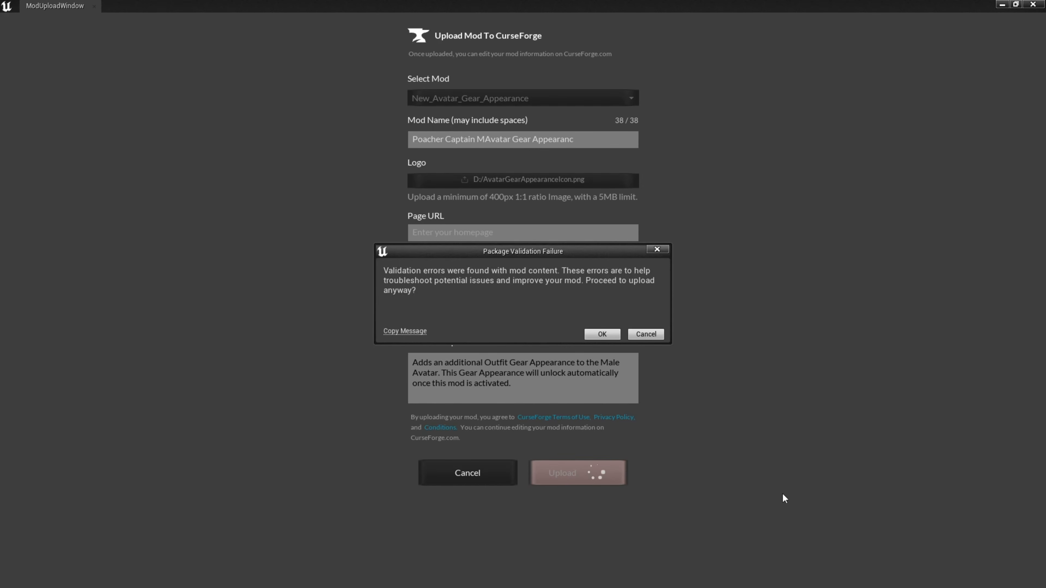
{"action": "left_click", "coordinate": [602, 335]}
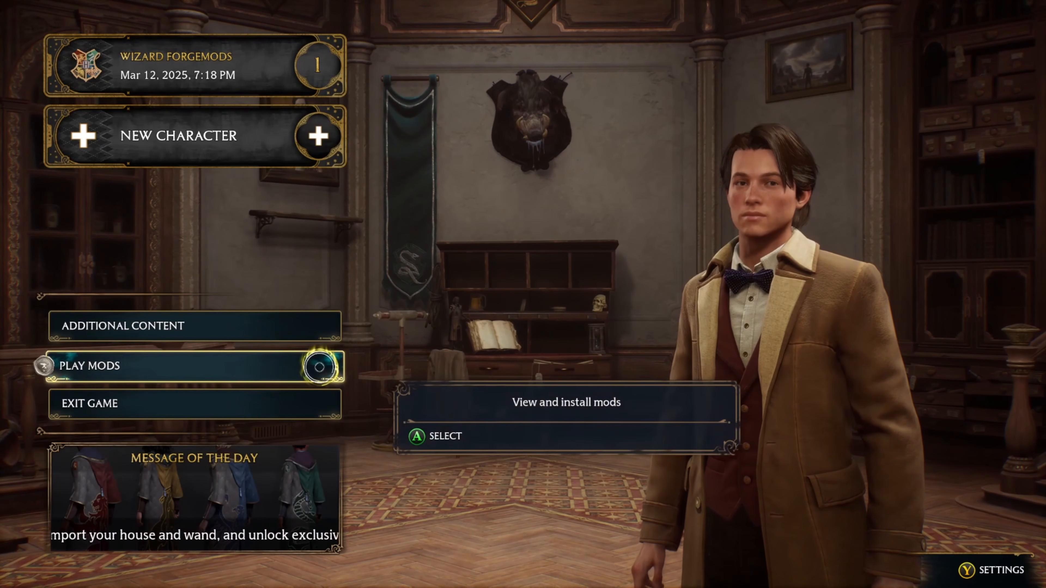
Open the in-game mod library and display the uploaded mods.
{"action": "left_click", "coordinate": [320, 365]}
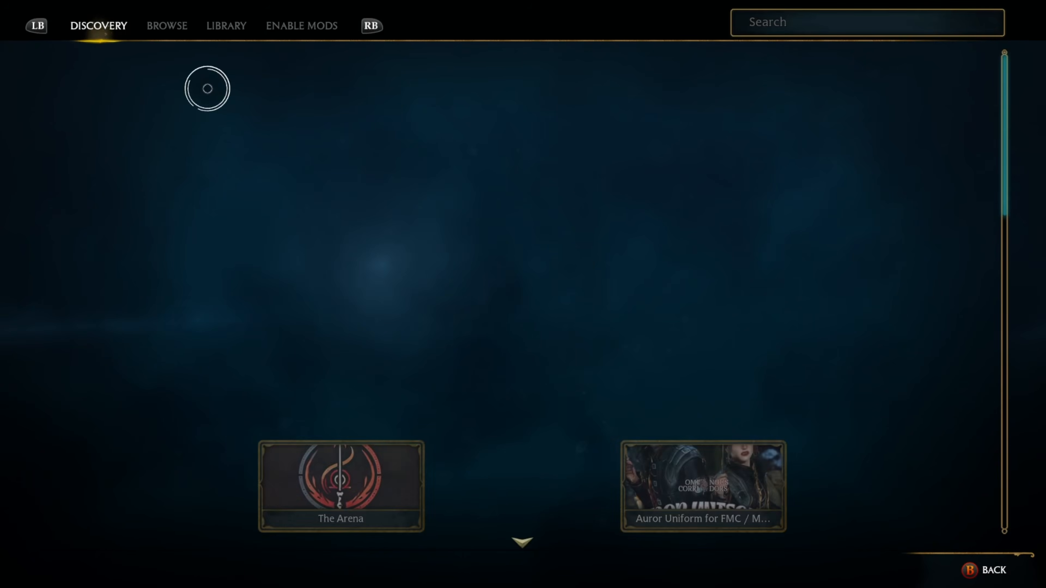
{"action": "key", "text": "e"}
{"action": "key", "text": "e"}
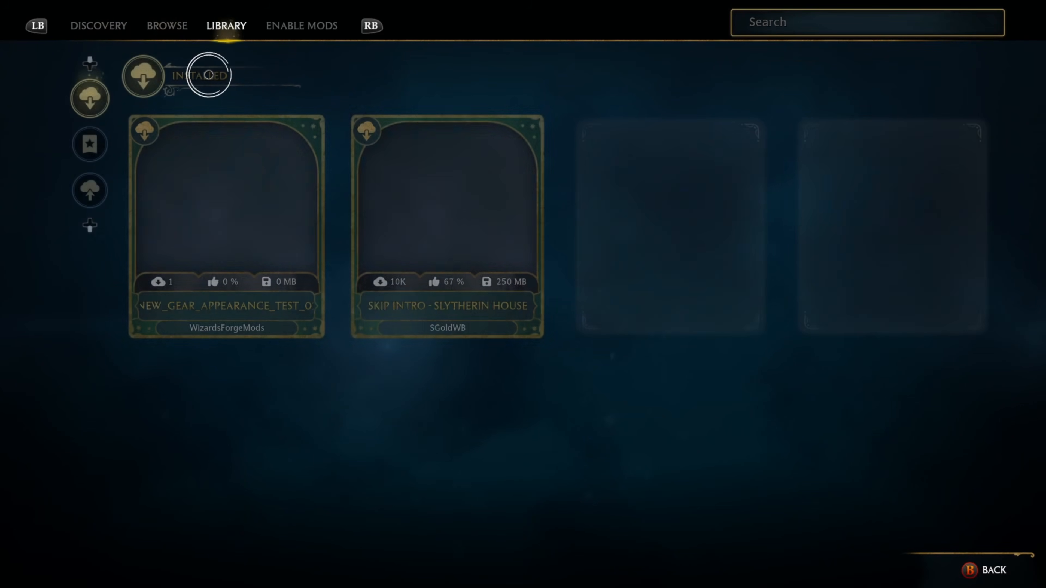
{"action": "left_click", "coordinate": [112, 169]}
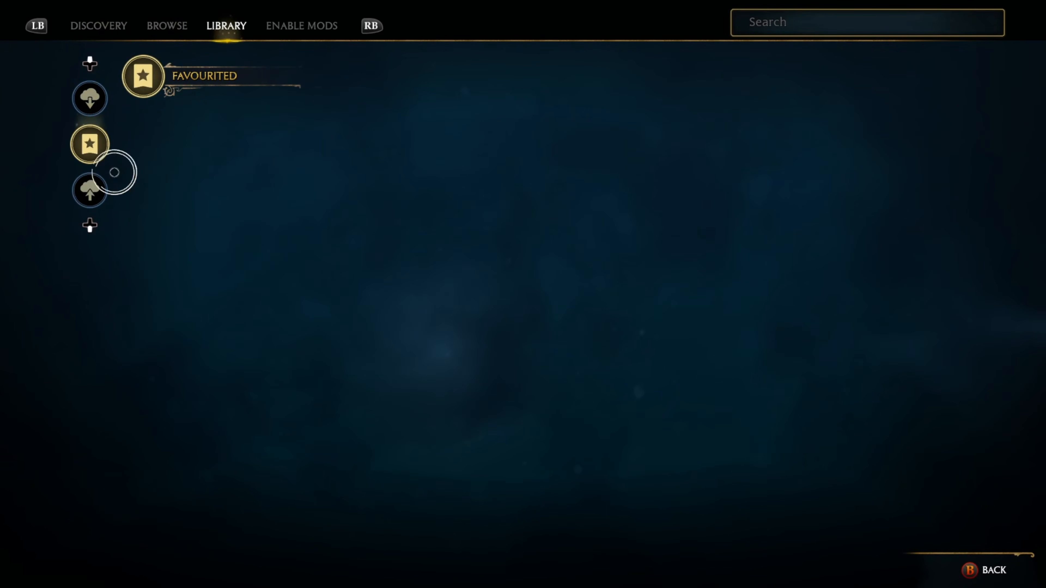
{"action": "left_click", "coordinate": [113, 174]}
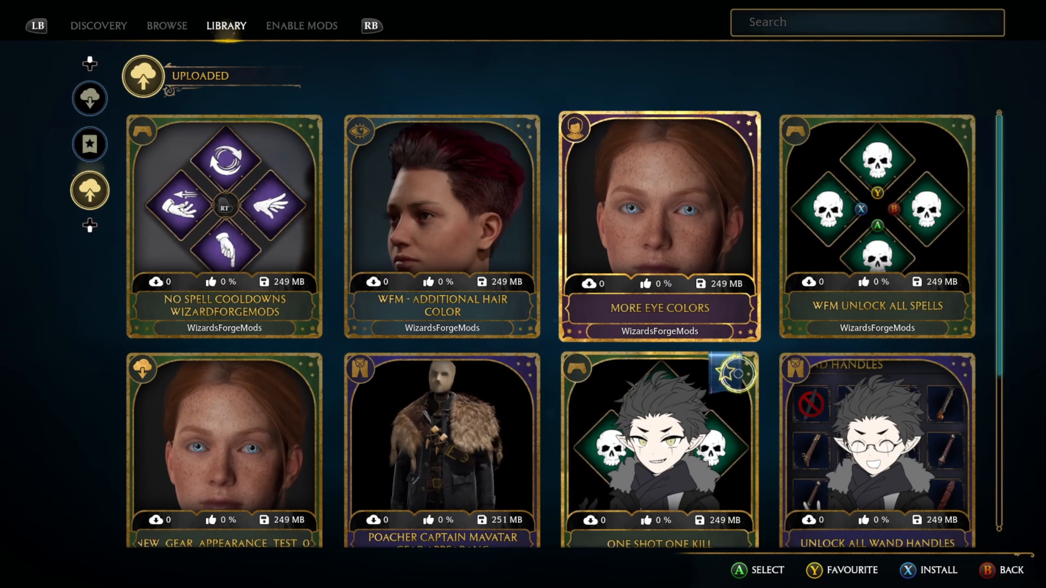
Install the uploaded Poacher Captain MAvatar Gear Appearanc mod, plus Skip Intro - Ravenclaw House from a search for Skip.
{"action": "scroll", "coordinate": [737, 395], "scroll_direction": "down", "scroll_amount": 5}
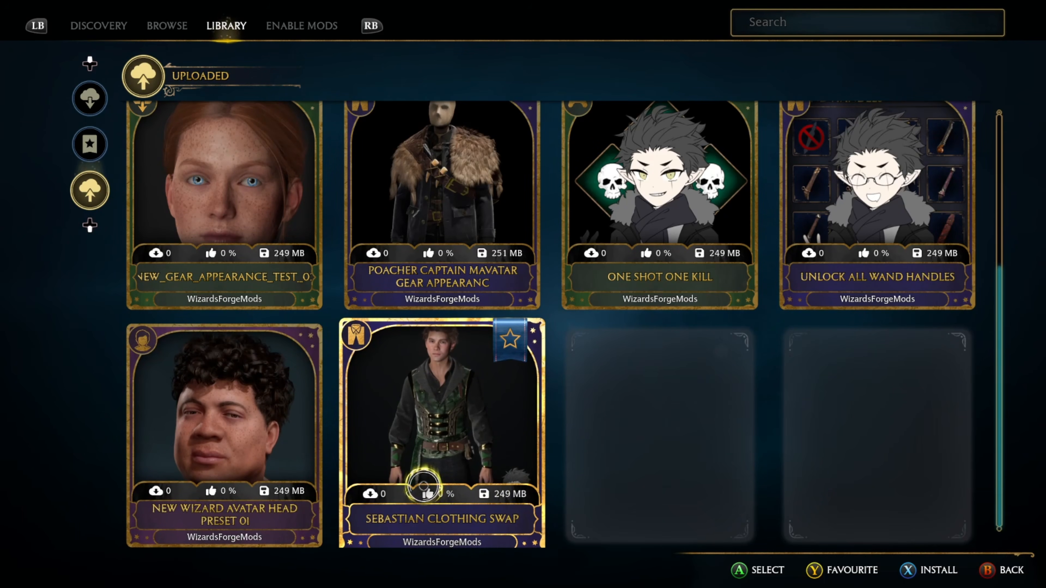
{"action": "scroll", "coordinate": [444, 486], "scroll_direction": "up", "scroll_amount": 2}
{"action": "scroll", "coordinate": [490, 490], "scroll_direction": "down", "scroll_amount": 2}
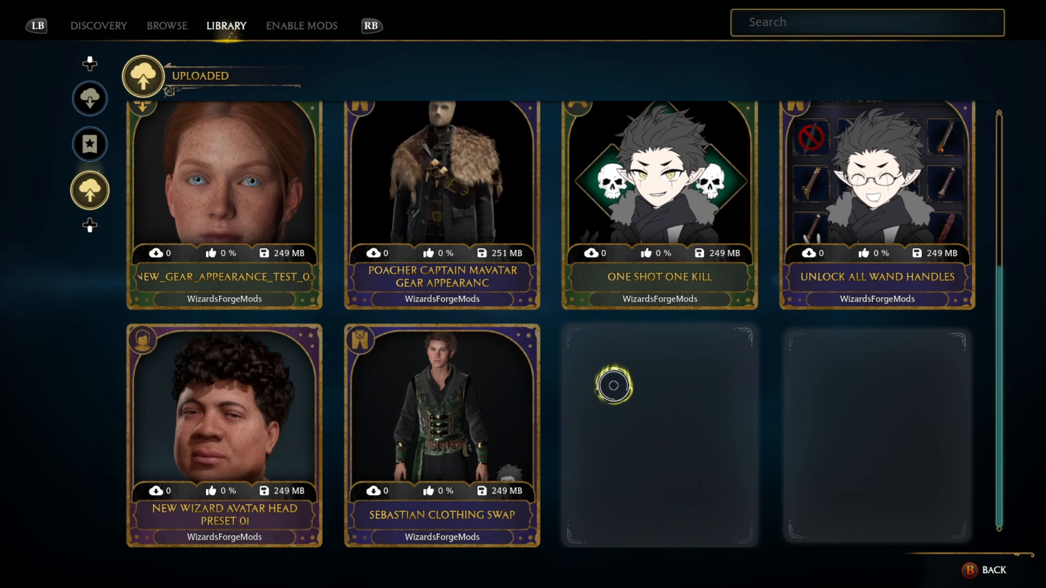
{"action": "scroll", "coordinate": [622, 382], "scroll_direction": "up", "scroll_amount": 2}
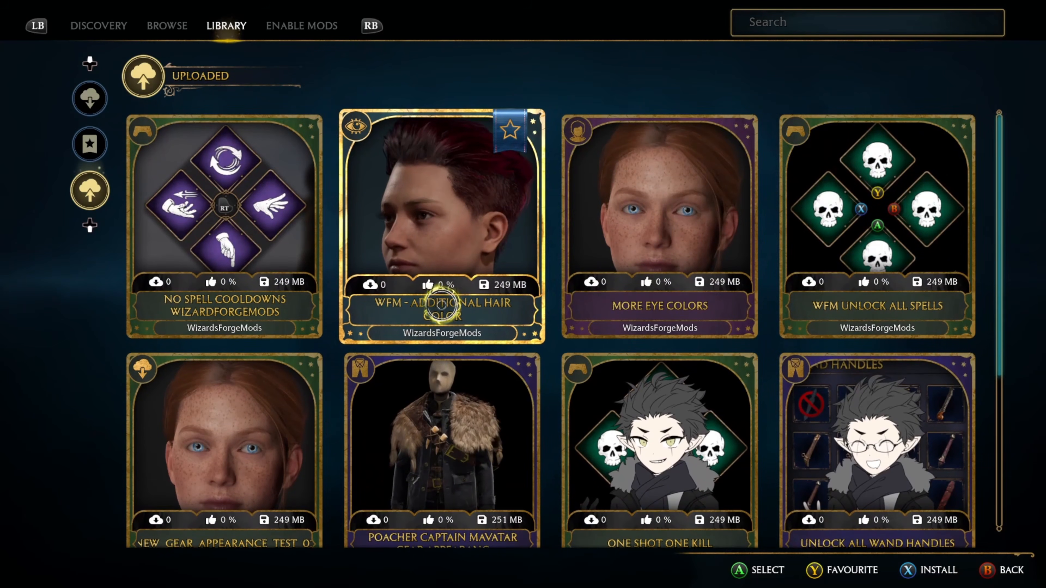
{"action": "scroll", "coordinate": [656, 451], "scroll_direction": "down", "scroll_amount": 2}
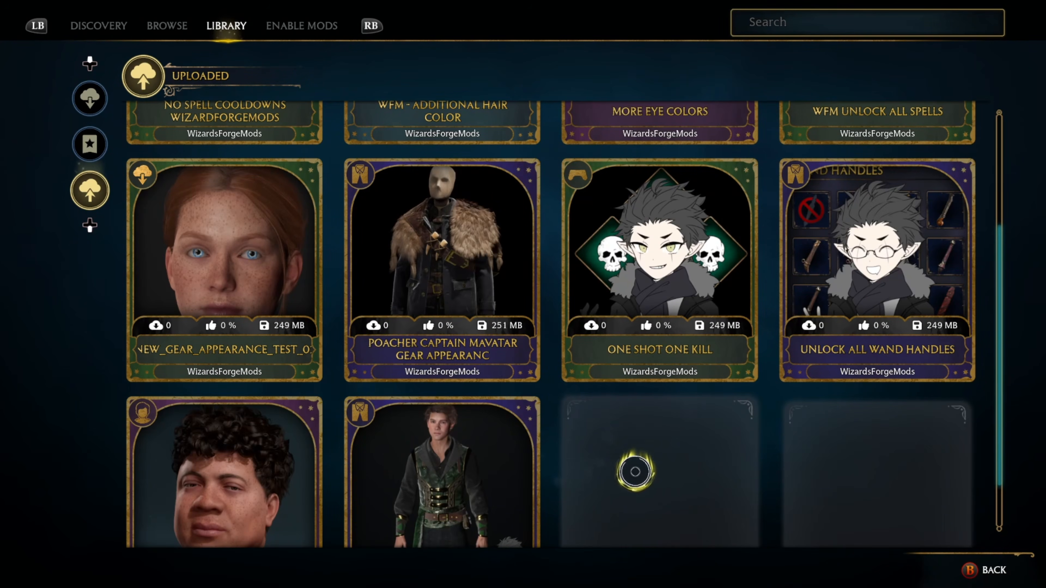
{"action": "left_click", "coordinate": [525, 372]}
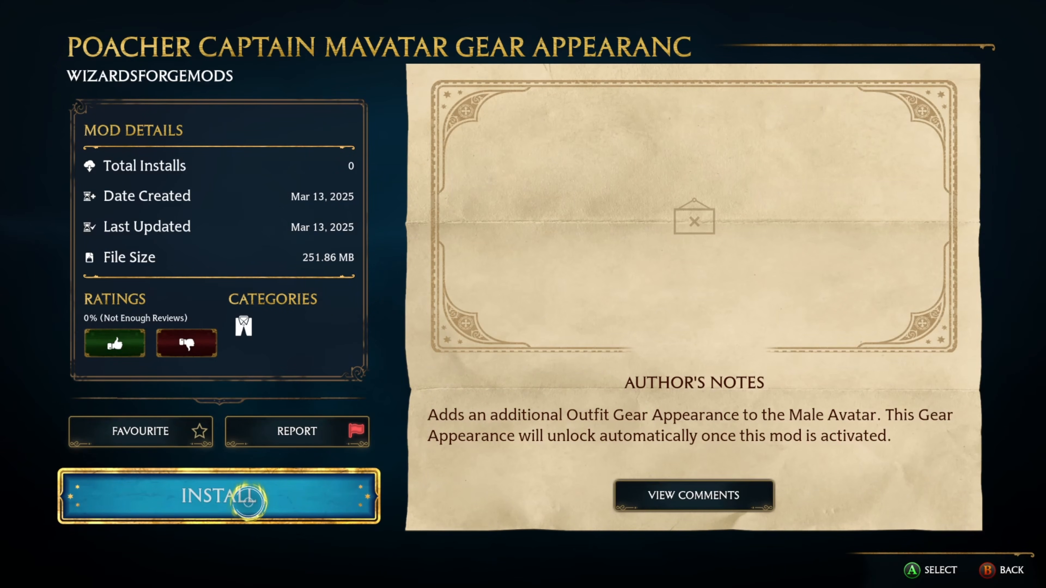
{"action": "left_click", "coordinate": [248, 501]}
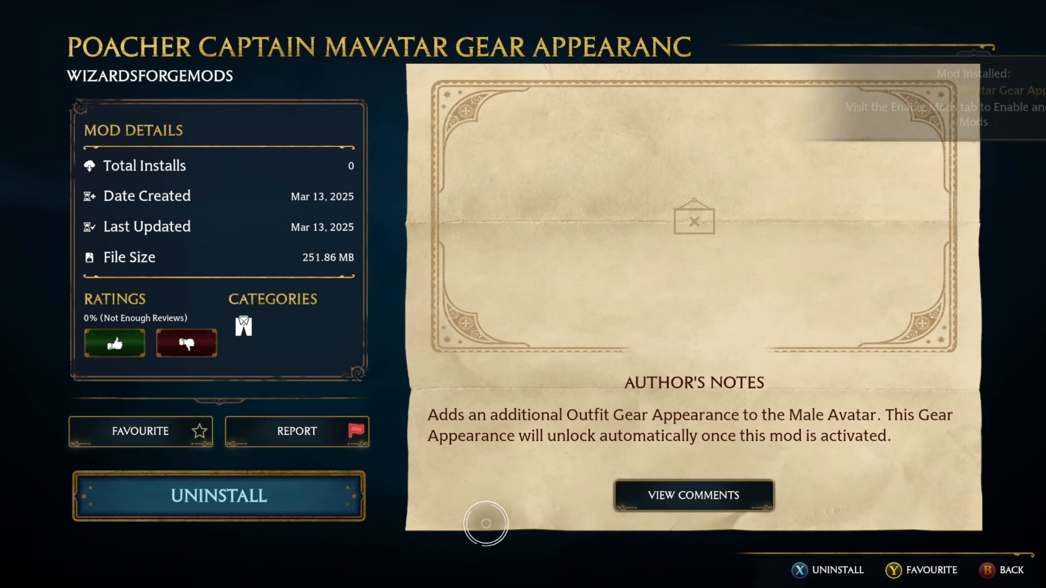
{"action": "key", "text": "Escape"}
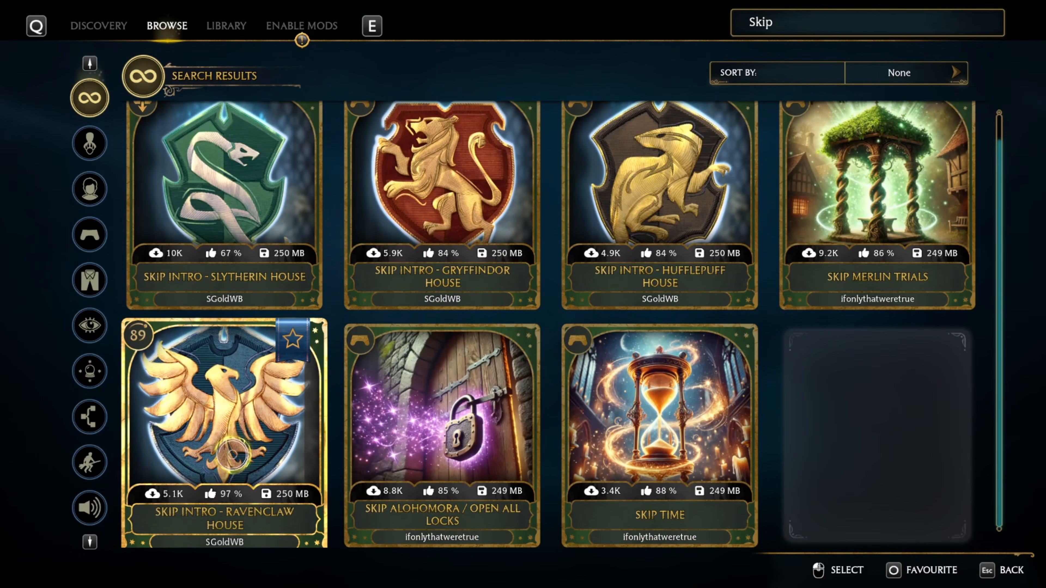
{"action": "left_click", "coordinate": [210, 451]}
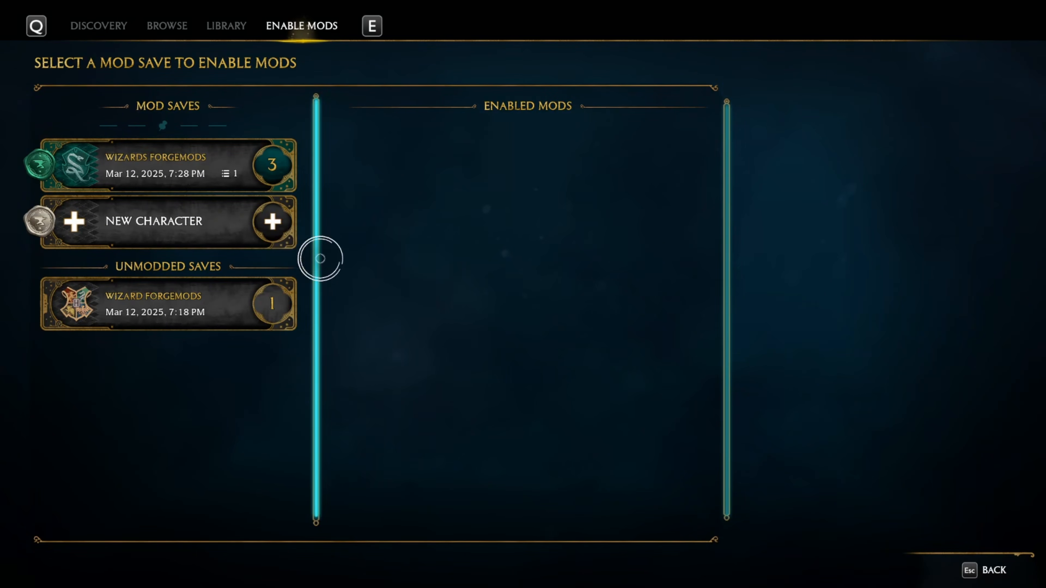
Start a new modded character with Poacher Captain MAvatar Gear Appearanc and Skip Intro - Ravenclaw House enabled.
{"action": "left_click", "coordinate": [274, 224]}
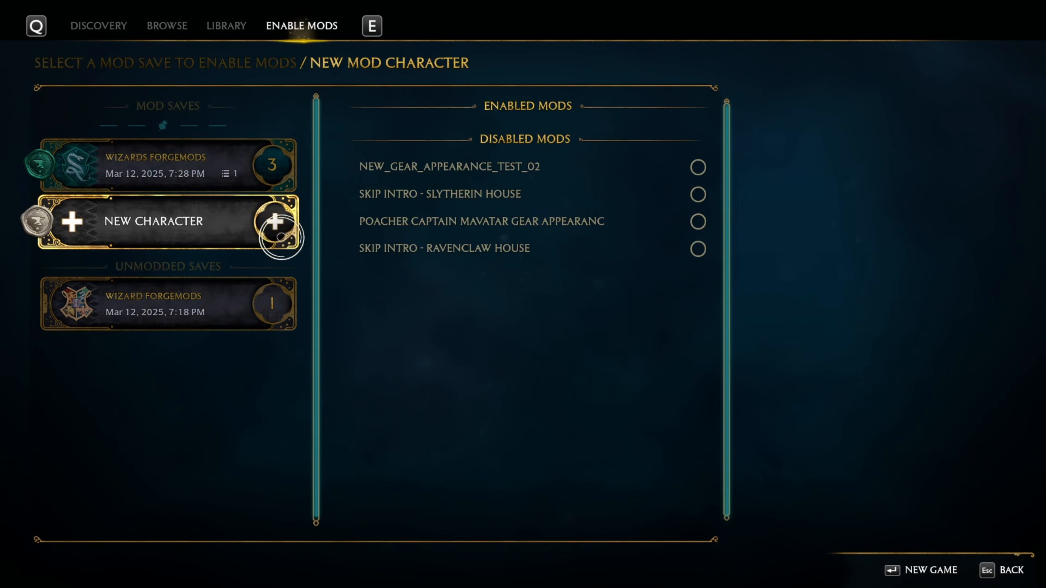
{"action": "left_click", "coordinate": [460, 228]}
{"action": "left_click", "coordinate": [476, 250]}
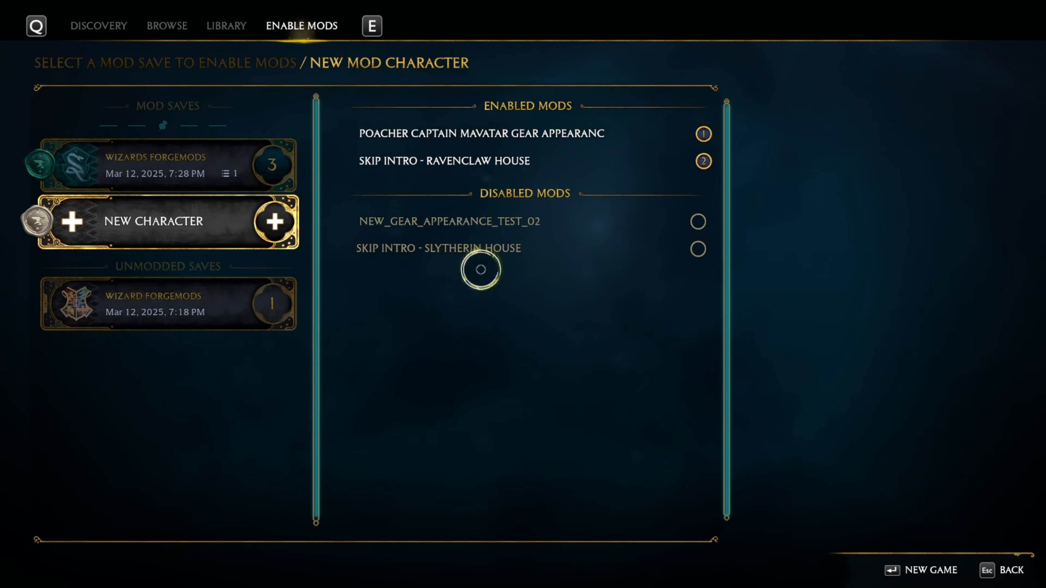
{"action": "key", "text": "Return"}
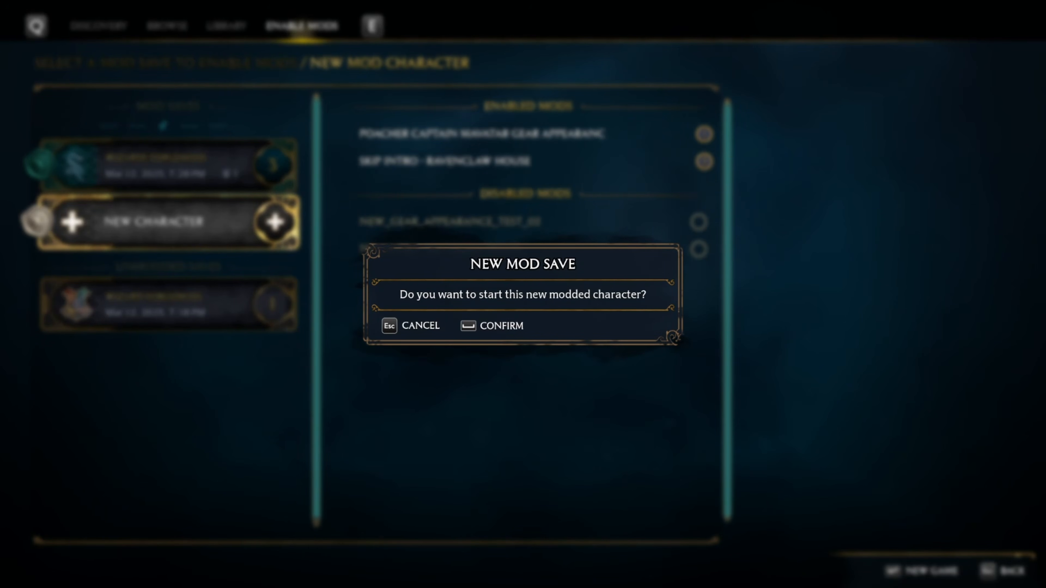
{"action": "key", "text": "space"}
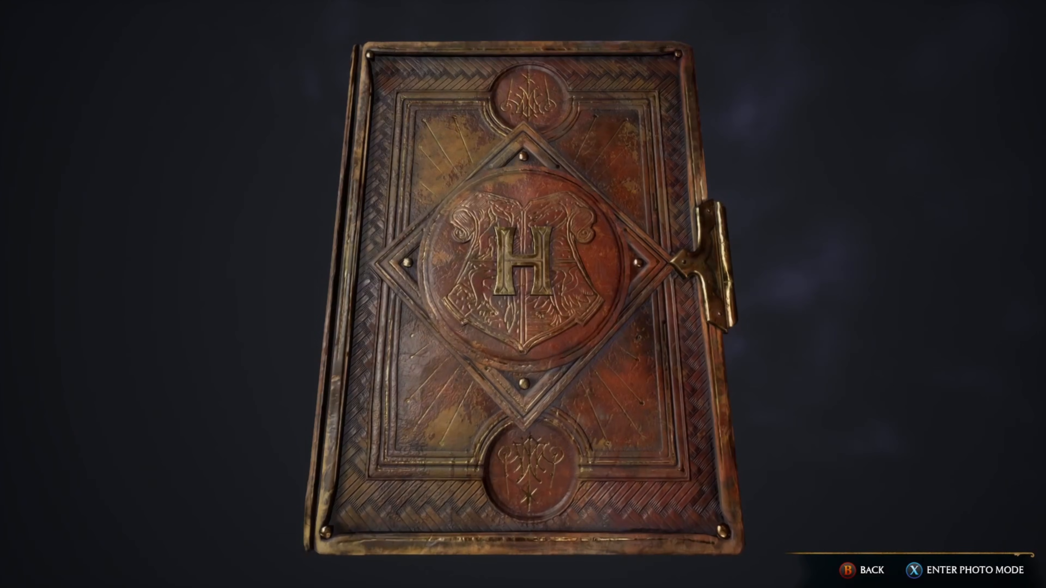
Change the new character's outfit appearance to the Poacher Captain's Outfit and return to the gear overview.
{"action": "left_click", "coordinate": [359, 114]}
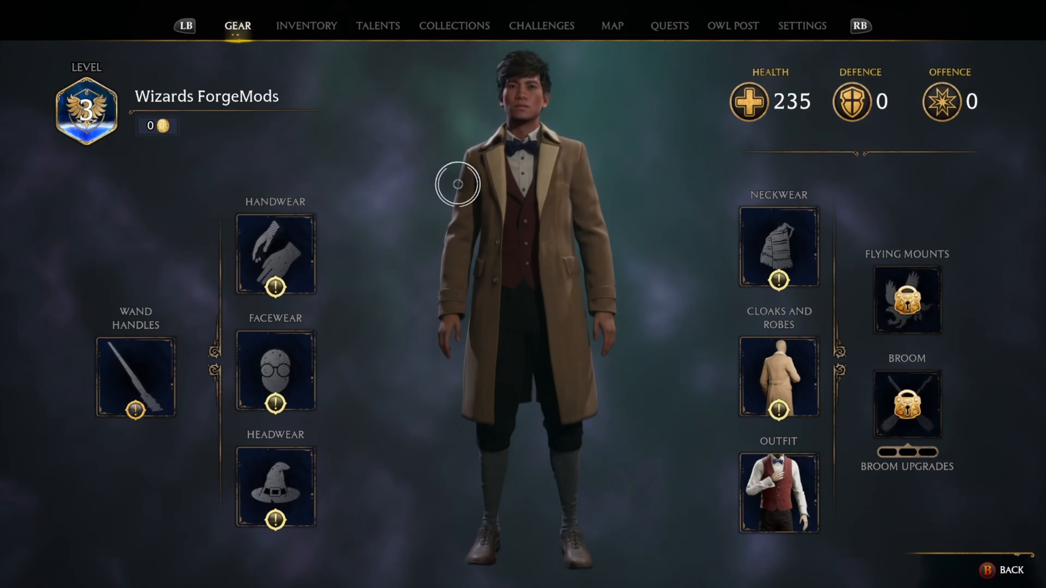
{"action": "left_click", "coordinate": [759, 515]}
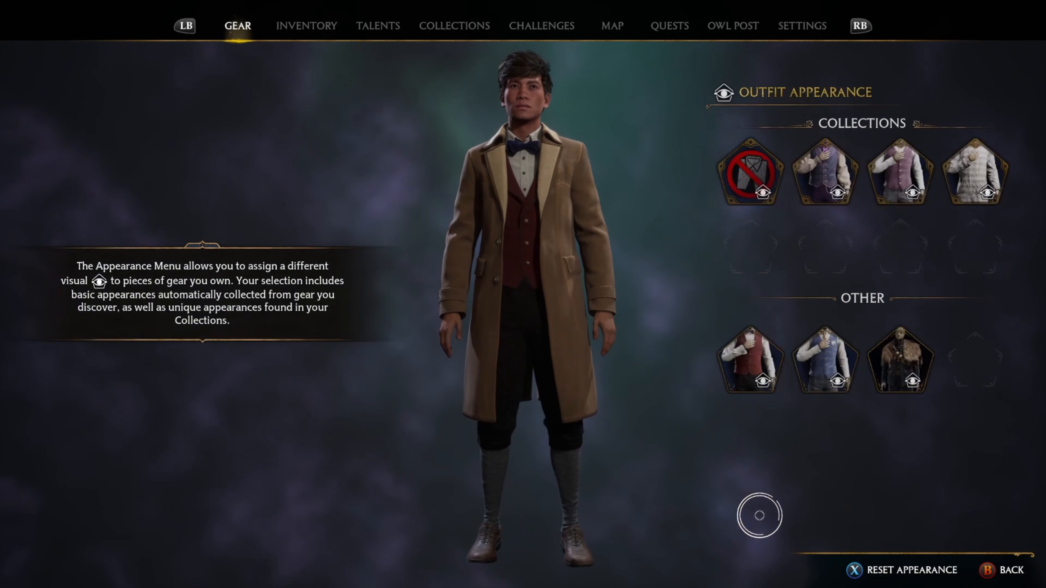
{"action": "left_click", "coordinate": [885, 349]}
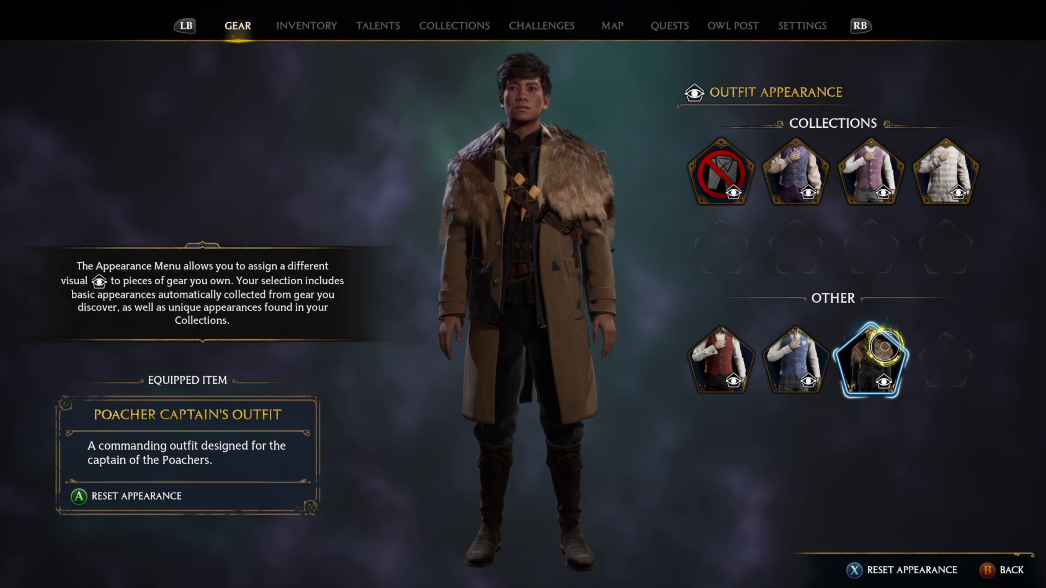
{"action": "key", "text": "Escape"}
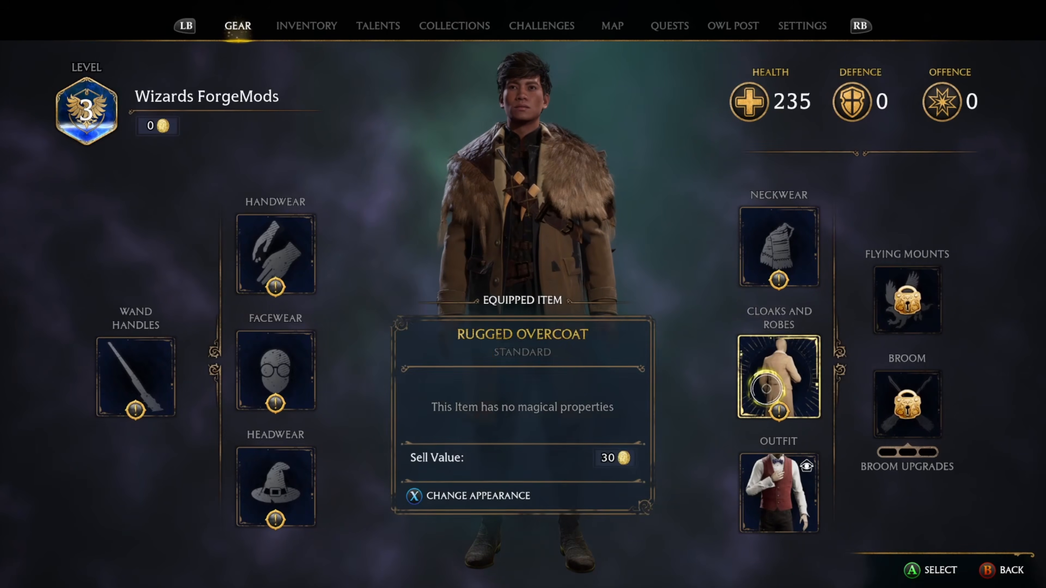
Hide the character's overcoat by choosing the empty appearance for Cloaks and Robes.
{"action": "left_click", "coordinate": [767, 376]}
{"action": "left_click", "coordinate": [717, 180]}
{"action": "key", "text": "Escape"}
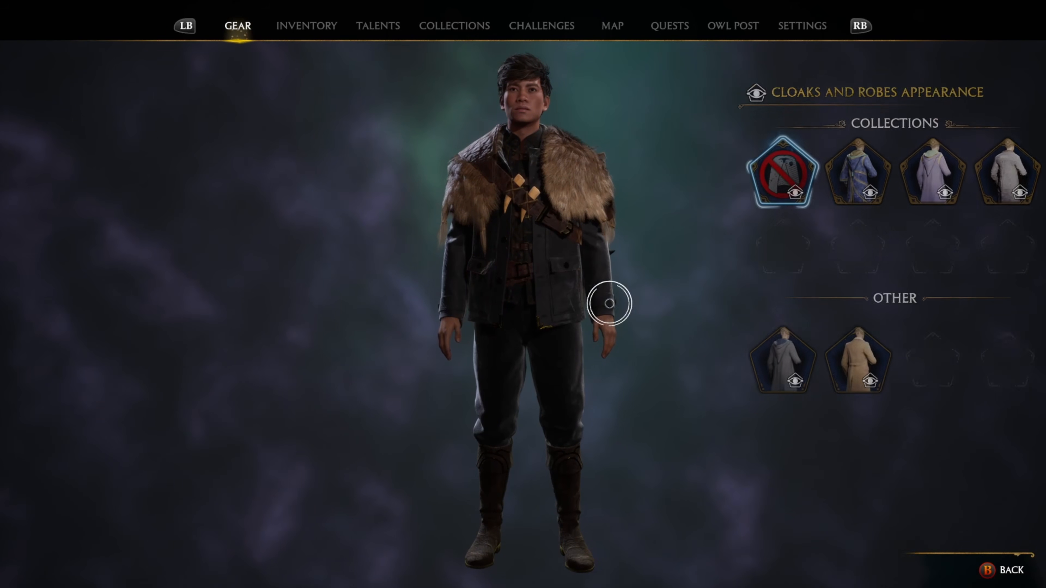